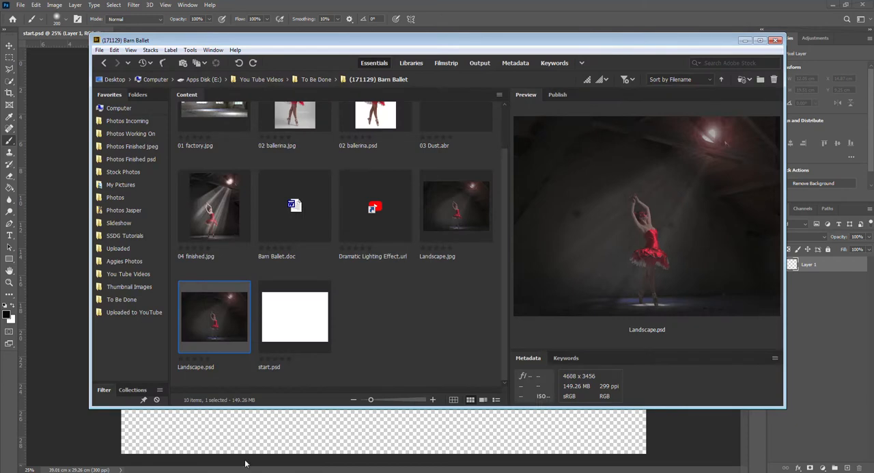
# Open Landscape.psd to examine the finished ballerina composite, and close it again
pyautogui.doubleClick(215, 321)
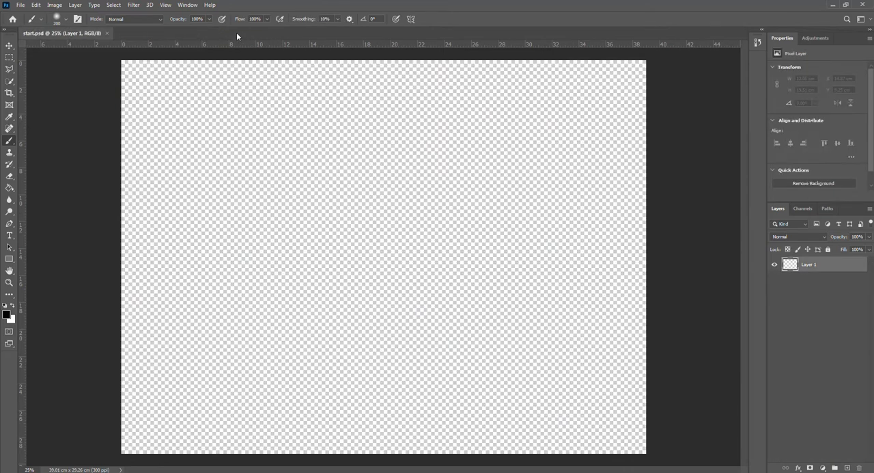
pyautogui.click(235, 33)
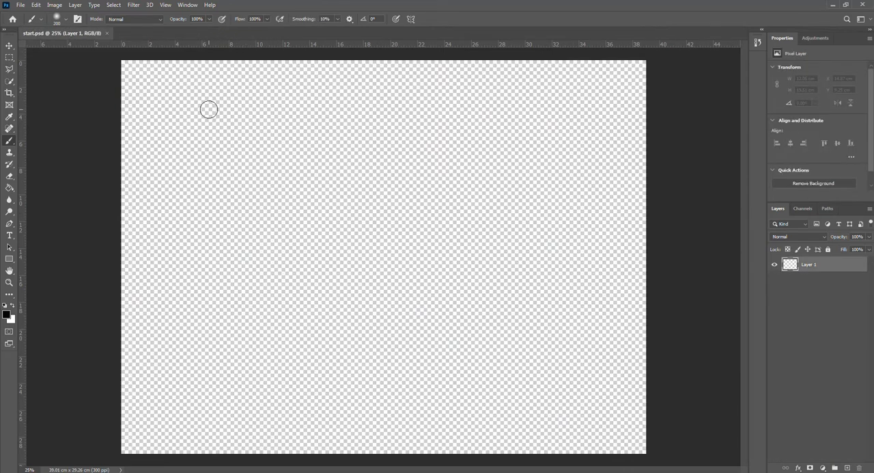
# Open the background photo 01 factory.jpg
pyautogui.click(23, 6)
pyautogui.click(29, 25)
pyautogui.doubleClick(109, 80)
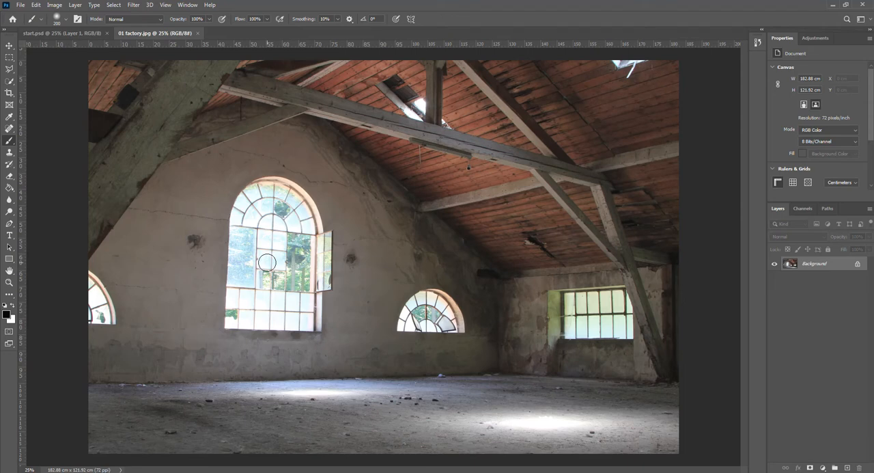
# Select the large arched window and the two smaller arched windows on the back wall together with the Lasso tool
pyautogui.click(9, 71)
pyautogui.click(39, 73)
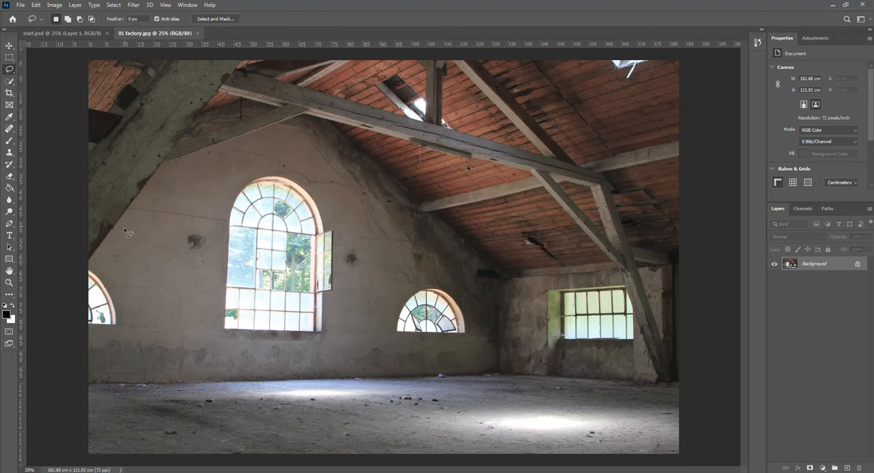
pyautogui.moveTo(87, 268)
pyautogui.mouseDown()
pyautogui.moveTo(117, 301)
pyautogui.moveTo(120, 326)
pyautogui.moveTo(103, 336)
pyautogui.moveTo(82, 328)
pyautogui.moveTo(87, 267)
pyautogui.mouseUp()
pyautogui.moveTo(220, 332)
pyautogui.mouseDown()
pyautogui.moveTo(230, 192)
pyautogui.moveTo(260, 173)
pyautogui.moveTo(292, 171)
pyautogui.moveTo(317, 188)
pyautogui.moveTo(340, 248)
pyautogui.moveTo(340, 291)
pyautogui.moveTo(326, 330)
pyautogui.moveTo(323, 338)
pyautogui.moveTo(221, 333)
pyautogui.mouseUp()
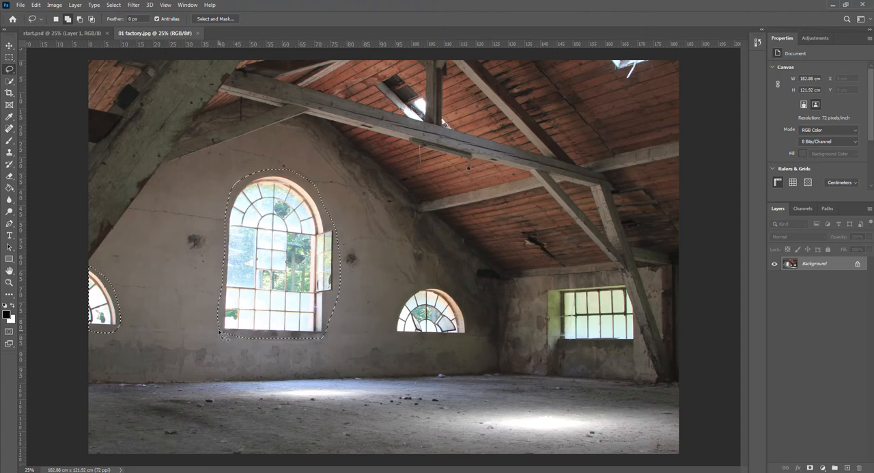
pyautogui.moveTo(393, 334)
pyautogui.mouseDown()
pyautogui.moveTo(400, 304)
pyautogui.moveTo(422, 285)
pyautogui.moveTo(459, 294)
pyautogui.moveTo(470, 337)
pyautogui.moveTo(394, 334)
pyautogui.mouseUp()
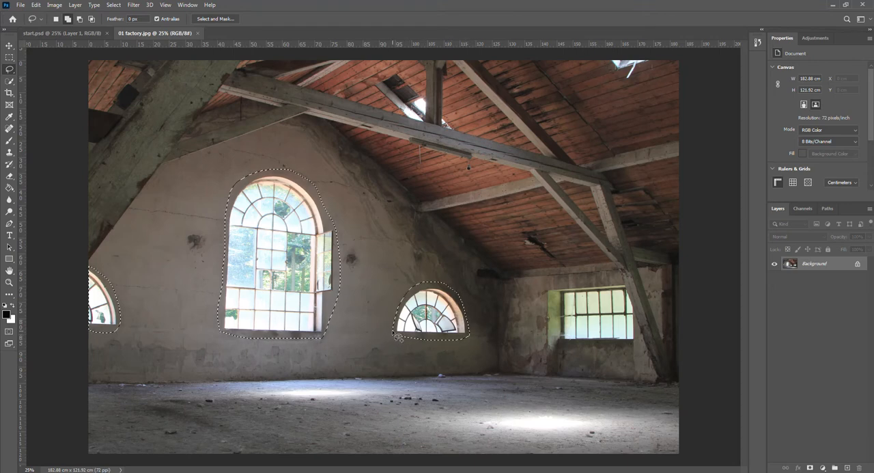
# Replace the selected windows with a Content-Aware fill at 100% opacity in Normal mode, and deselect
pyautogui.click(38, 6)
pyautogui.click(43, 149)
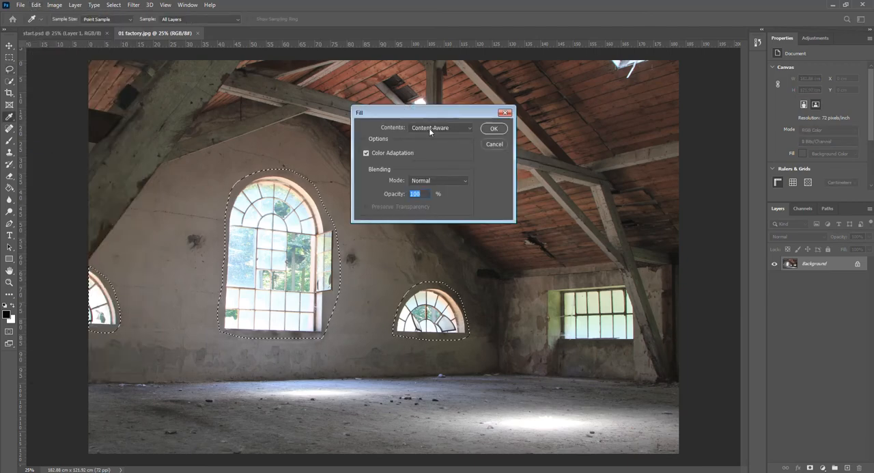
pyautogui.click(493, 129)
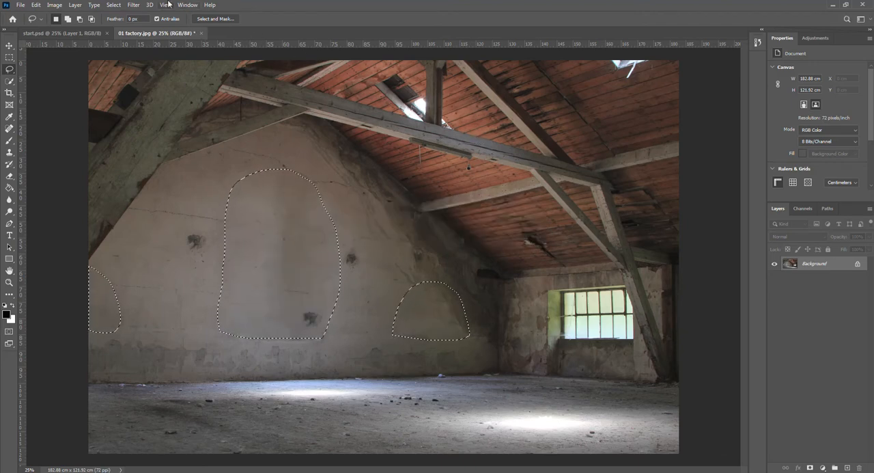
pyautogui.click(114, 5)
pyautogui.click(118, 25)
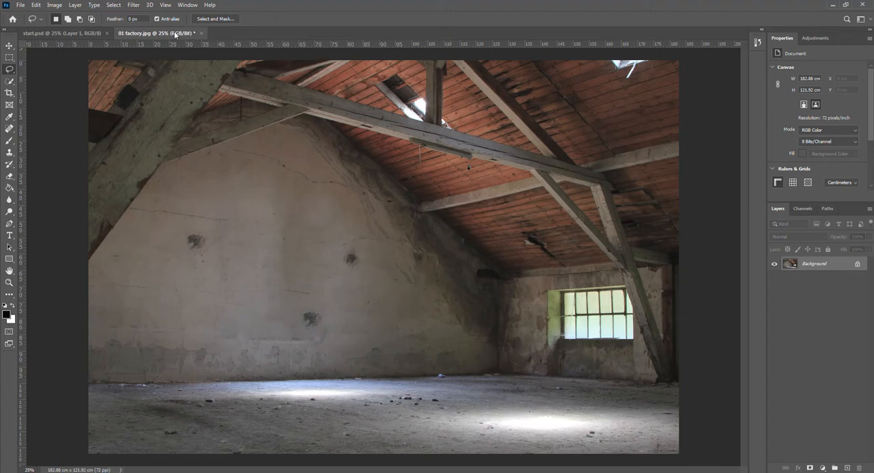
# Copy the retouched factory image into start.psd as a new layer, and close 01 factory.jpg without saving
pyautogui.moveTo(175, 34); pyautogui.dragTo(347, 377)
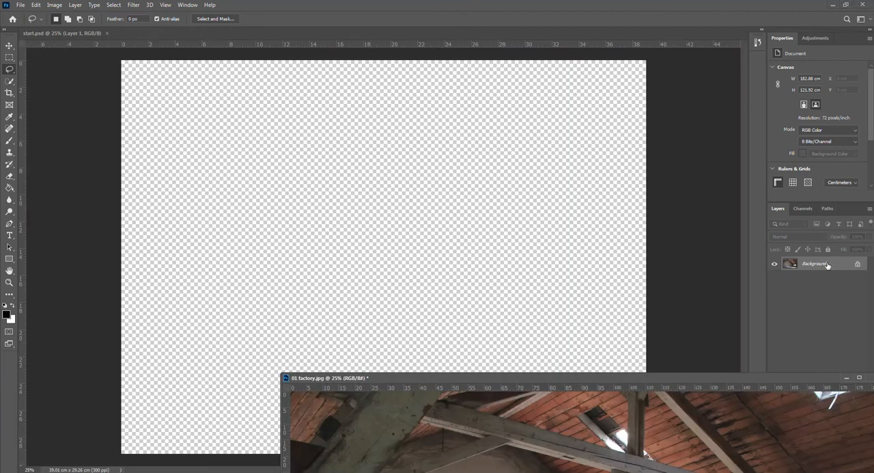
pyautogui.moveTo(814, 264); pyautogui.dragTo(291, 185)
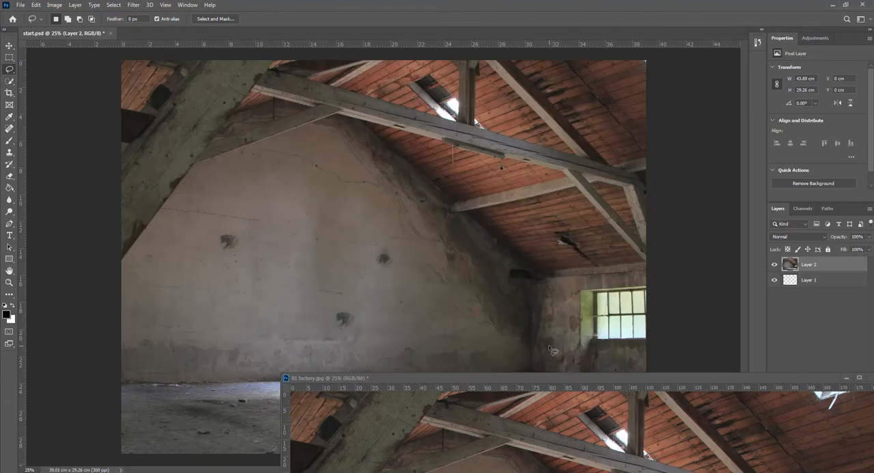
pyautogui.moveTo(595, 377); pyautogui.dragTo(477, 375)
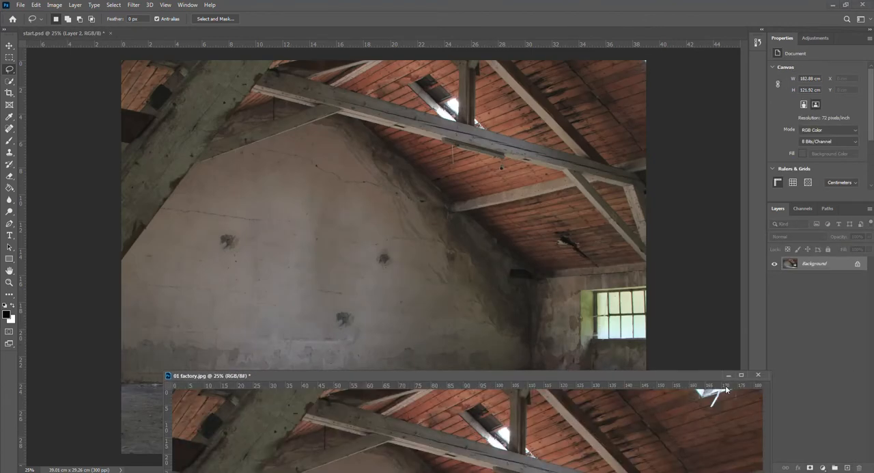
pyautogui.click(758, 375)
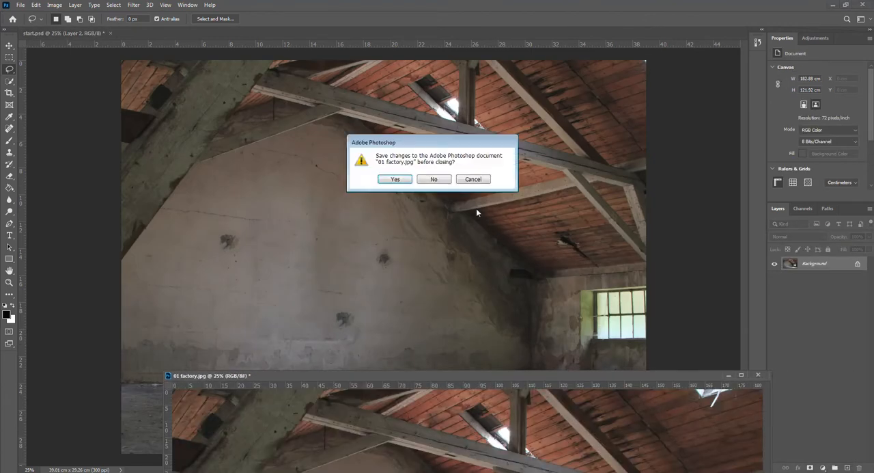
pyautogui.click(435, 179)
# Enlarge the factory layer to about 50.4 × 33.6 cm and position it so the right-hand window falls outside the canvas
pyautogui.click(10, 45)
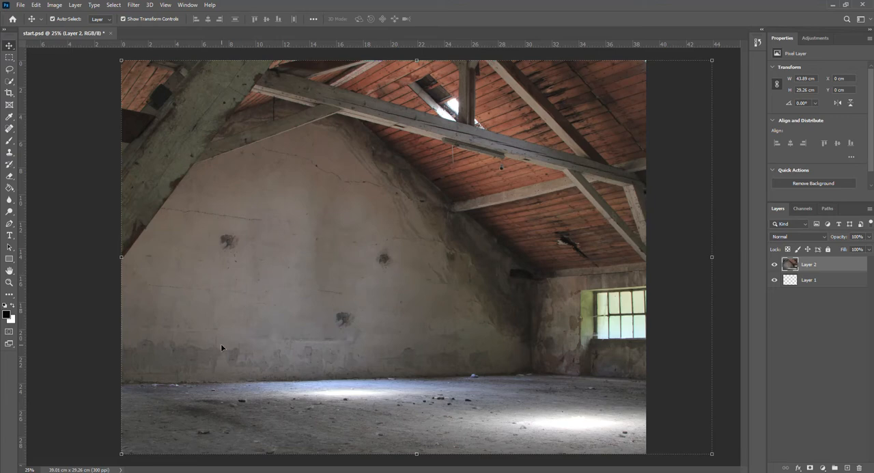
pyautogui.scroll(-3, 189, 364)
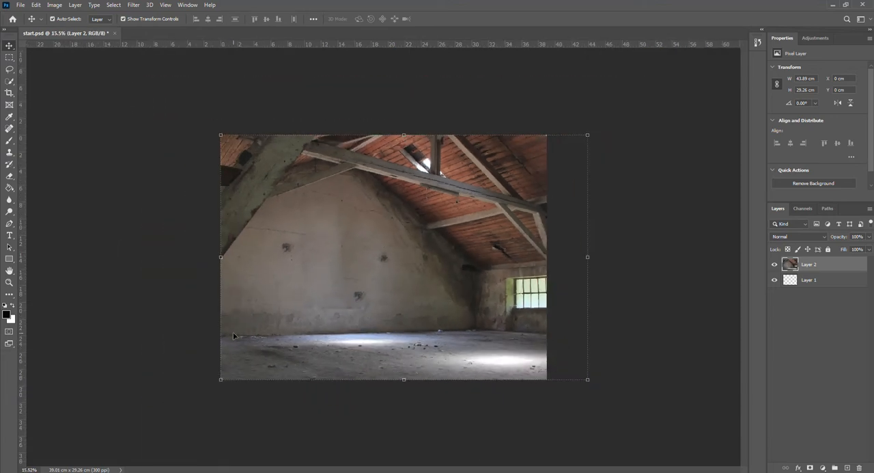
pyautogui.moveTo(220, 380); pyautogui.dragTo(189, 411)
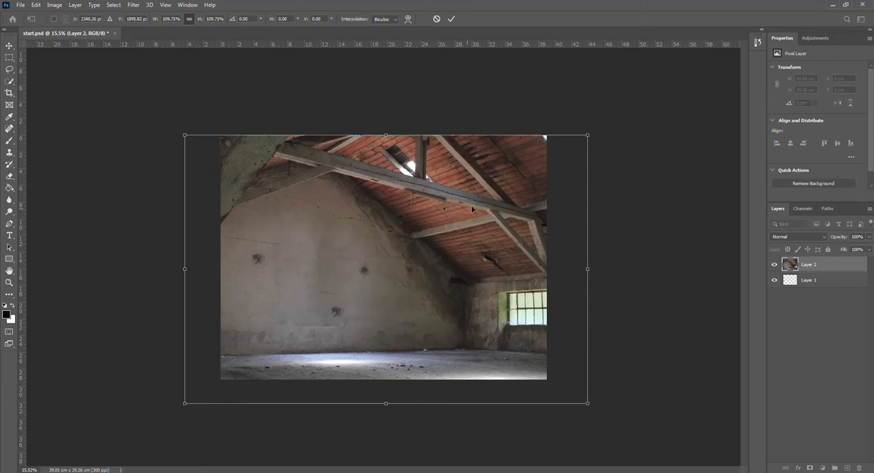
pyautogui.moveTo(587, 136); pyautogui.dragTo(598, 128)
pyautogui.moveTo(330, 256); pyautogui.dragTo(366, 257)
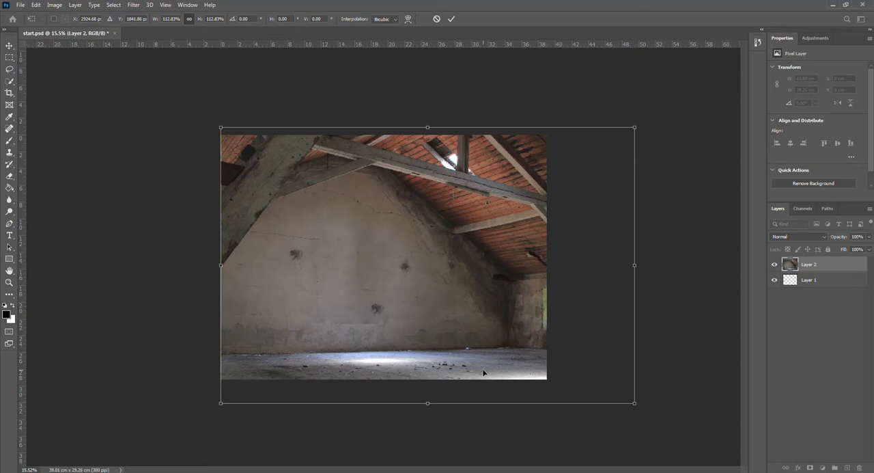
pyautogui.moveTo(635, 402); pyautogui.dragTo(641, 407)
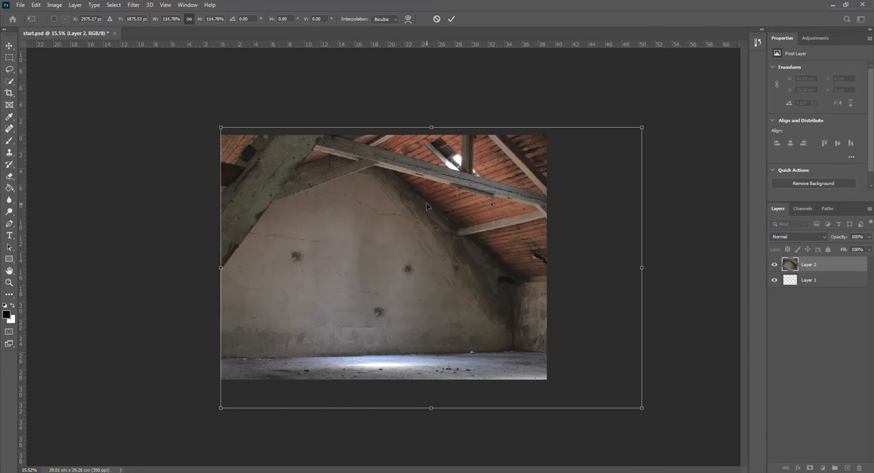
pyautogui.moveTo(414, 206); pyautogui.dragTo(413, 202)
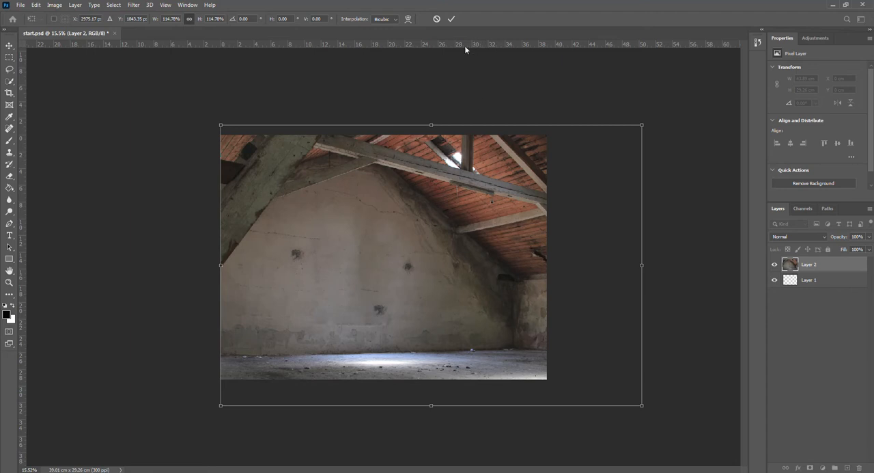
pyautogui.click(451, 19)
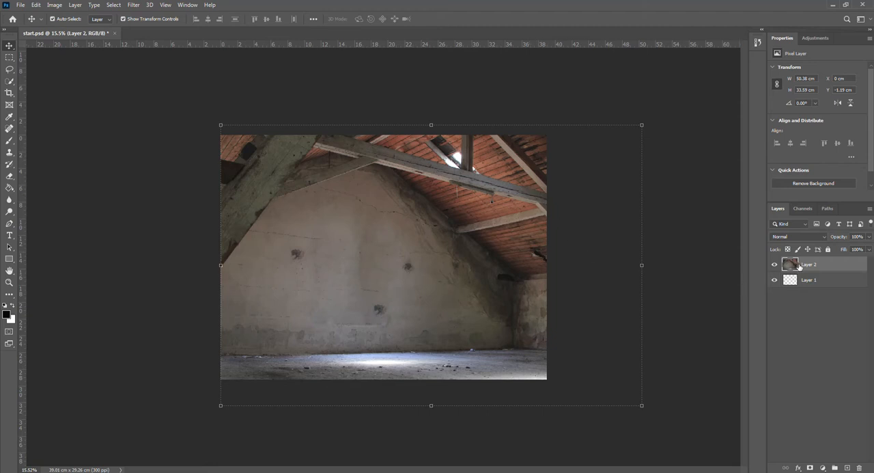
# Add a Brightness/Contrast adjustment clipped to the factory layer and set its brightness to -150
pyautogui.click(823, 467)
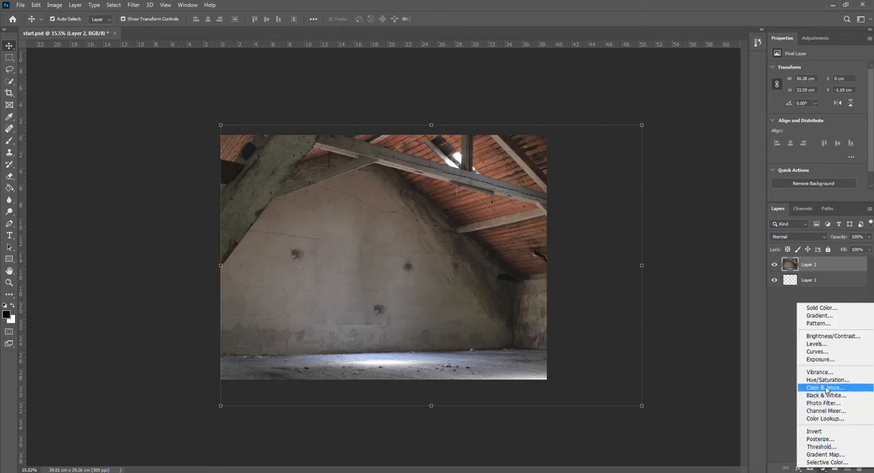
pyautogui.click(823, 337)
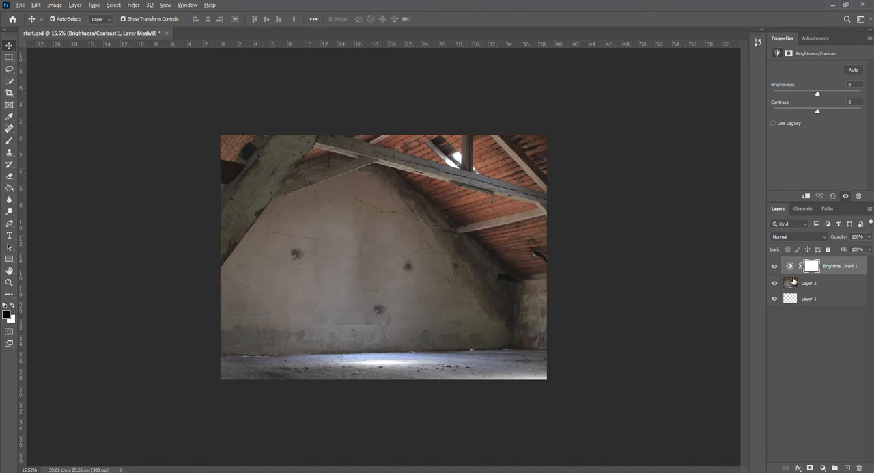
pyautogui.keyDown('alt'); pyautogui.click(793, 273); pyautogui.keyUp('alt')
pyautogui.moveTo(819, 94); pyautogui.dragTo(773, 94)
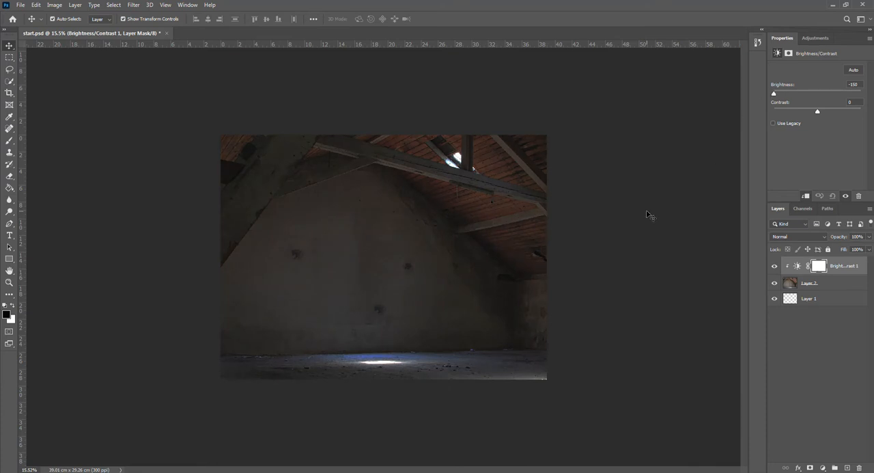
# Open the dancer photo 02 ballerina.jpg
pyautogui.hotkey('ctrl', '+')
pyautogui.hotkey('ctrl', '+')
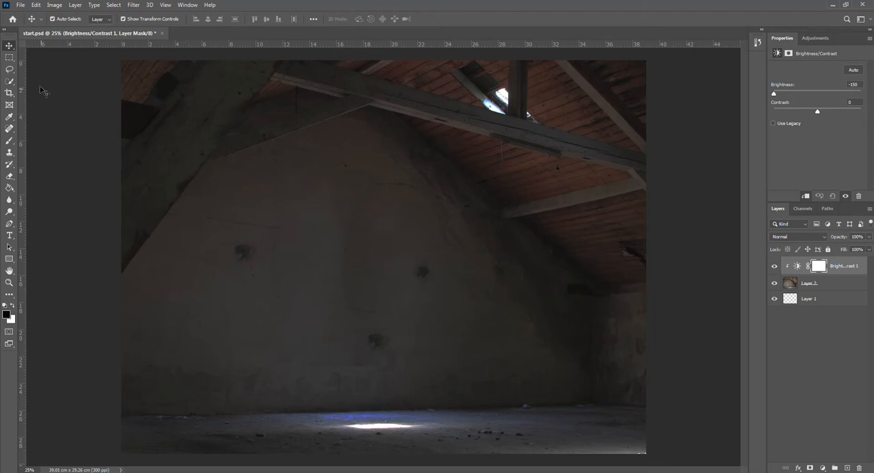
pyautogui.click(21, 6)
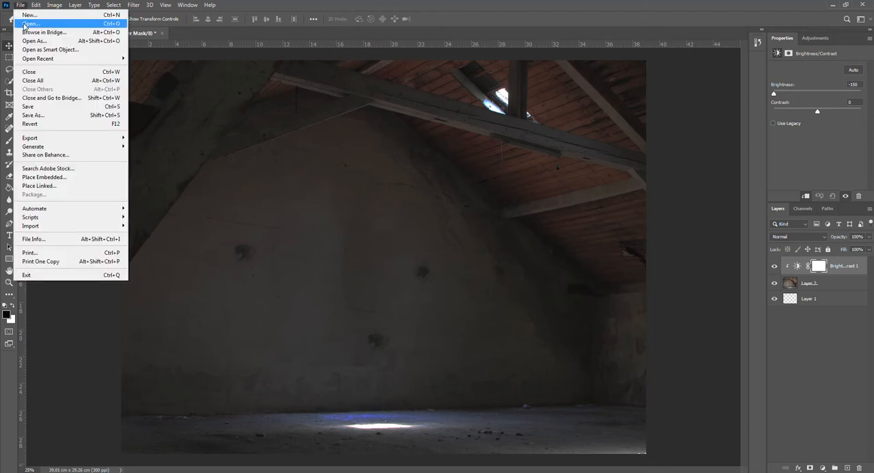
pyautogui.click(28, 24)
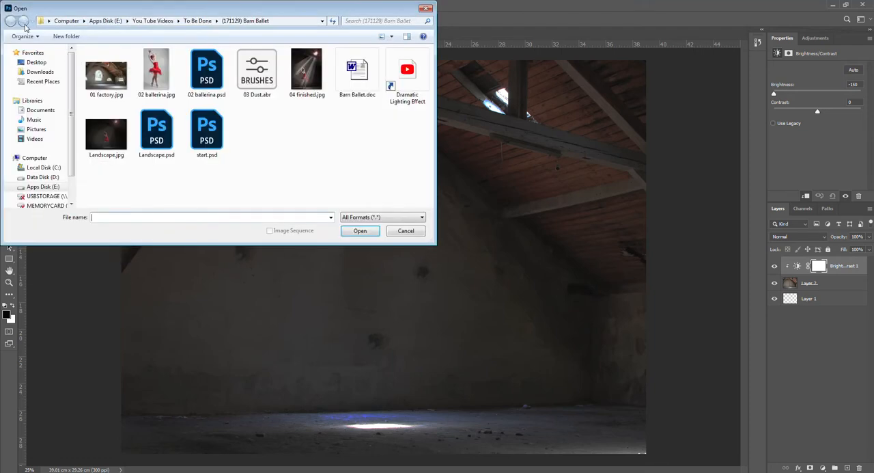
pyautogui.doubleClick(157, 77)
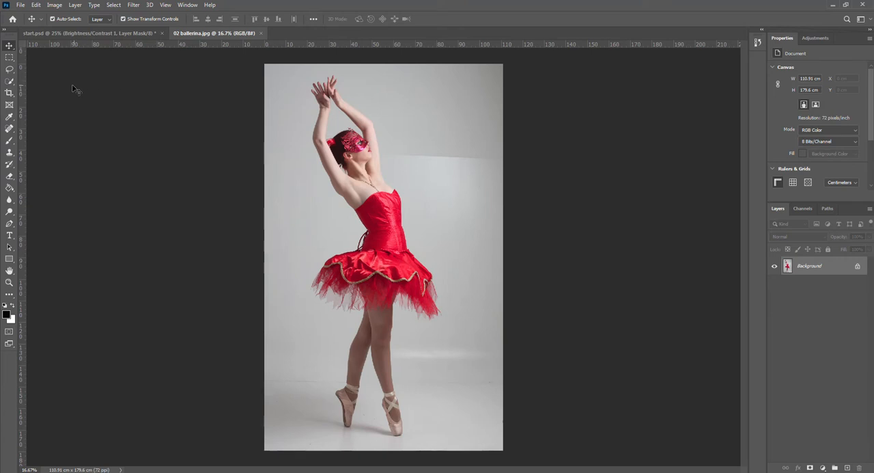
# Select the ballerina automatically with Select Subject and dismiss the workspace tip
pyautogui.click(9, 81)
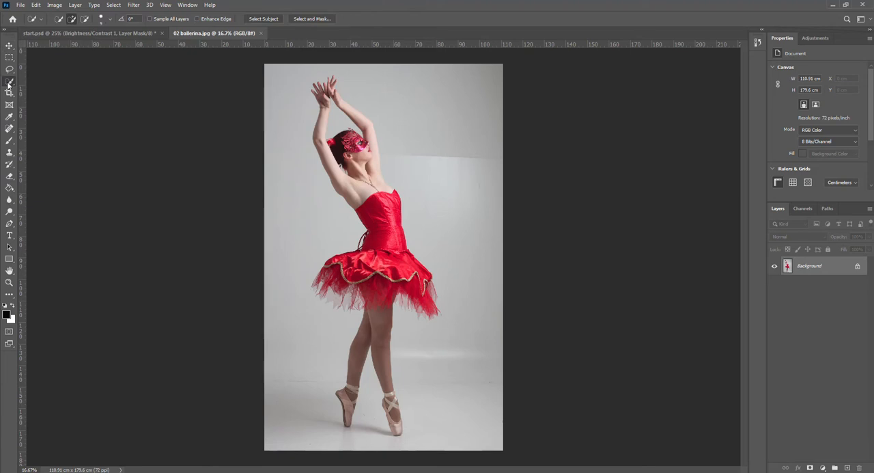
pyautogui.click(264, 20)
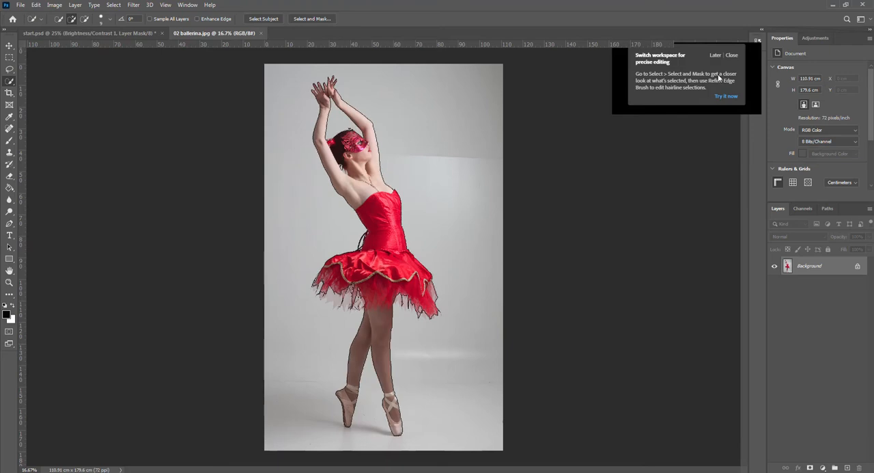
pyautogui.click(732, 56)
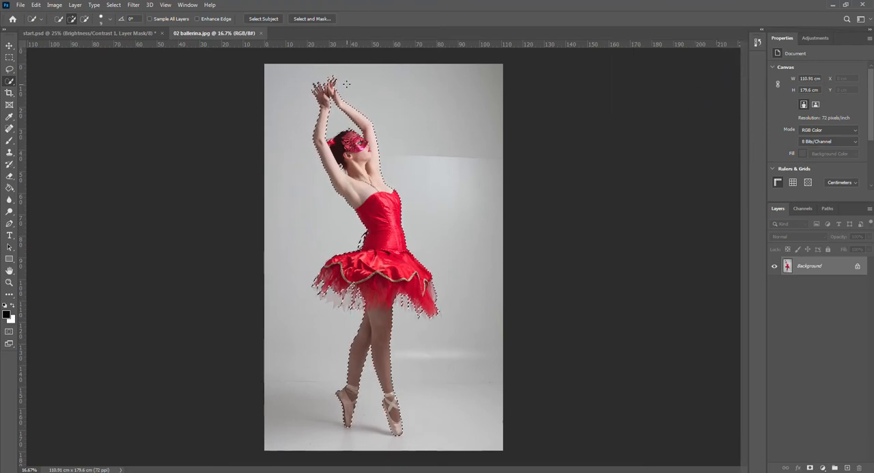
# Subtract the background gaps between the ballerina's fingers from the selection with the Polygonal Lasso tool
pyautogui.scroll(5, 346, 84)
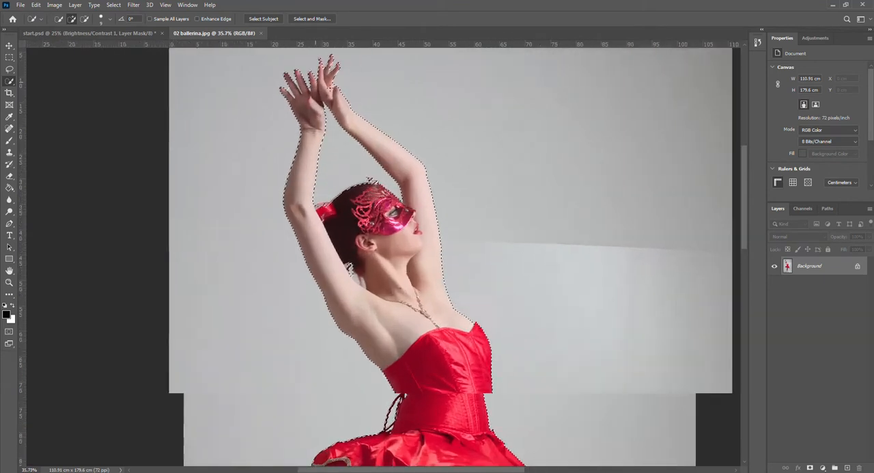
pyautogui.scroll(3, 333, 89)
pyautogui.moveTo(744, 185)
pyautogui.mouseDown()
pyautogui.moveTo(744, 160)
pyautogui.moveTo(742, 171)
pyautogui.mouseUp()
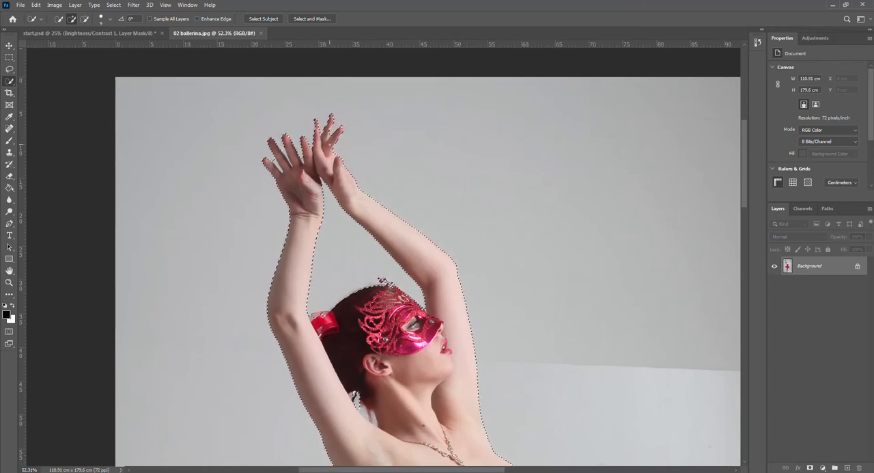
pyautogui.scroll(8, 334, 130)
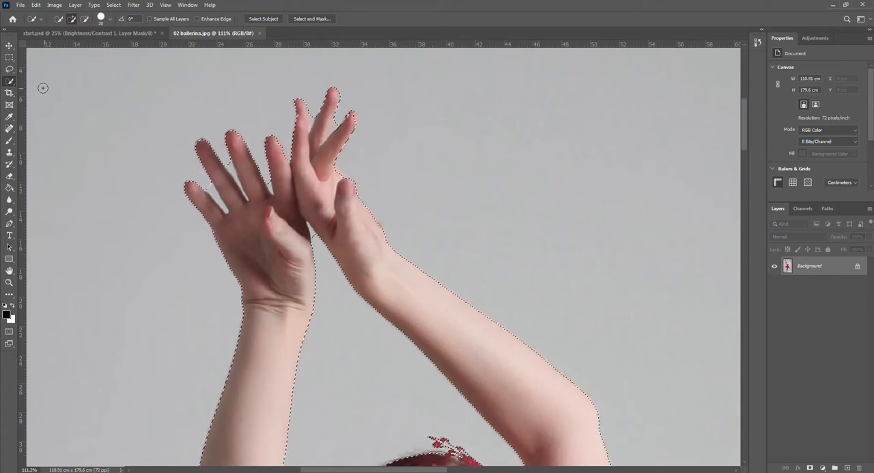
pyautogui.rightClick(9, 82)
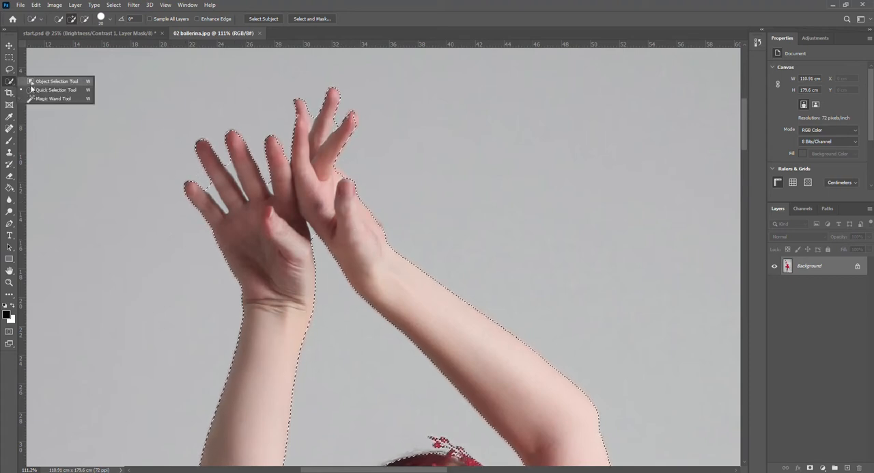
pyautogui.rightClick(9, 69)
pyautogui.click(43, 79)
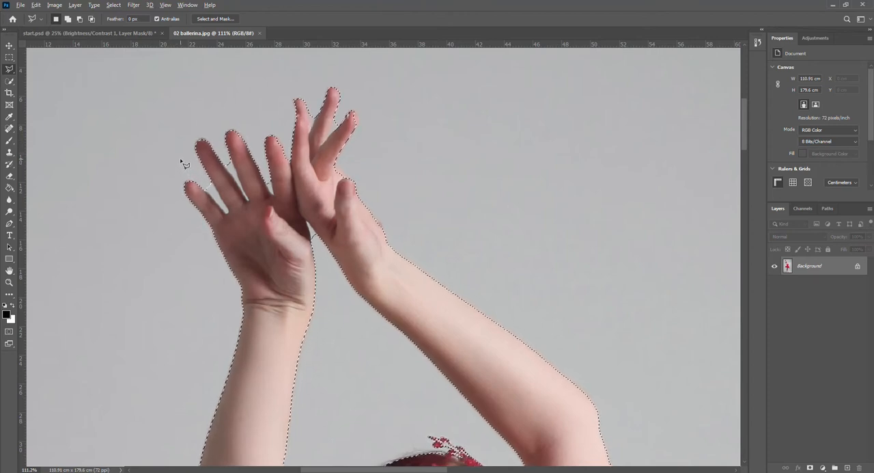
pyautogui.press('alt')
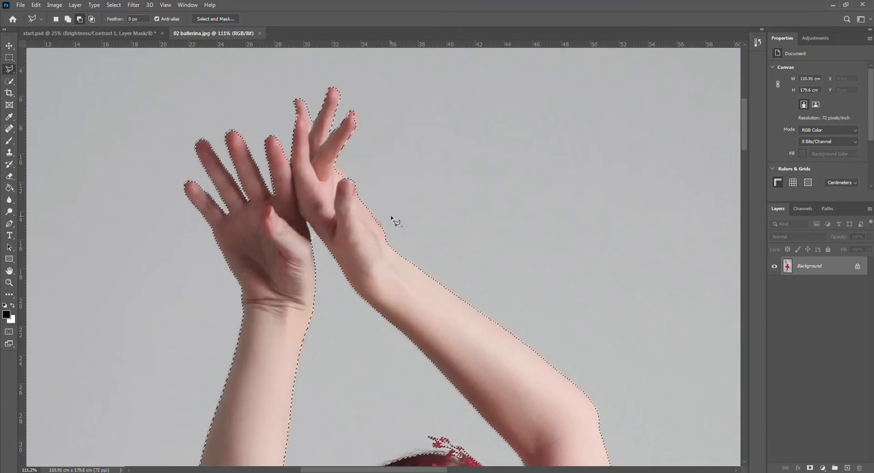
# Subtract the background gap between the ballerina's hair and neck from the selection with the Quick Selection tool
pyautogui.scroll(-2, 404, 234)
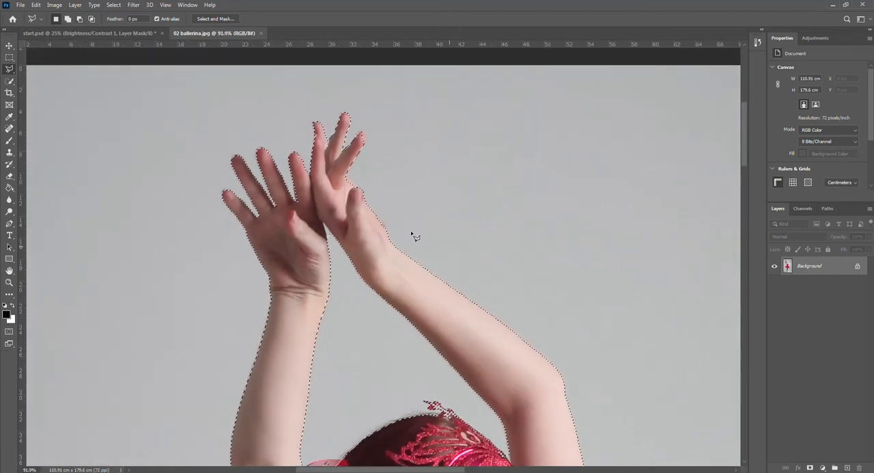
pyautogui.scroll(-1, 415, 235)
pyautogui.moveTo(745, 149); pyautogui.dragTo(739, 191)
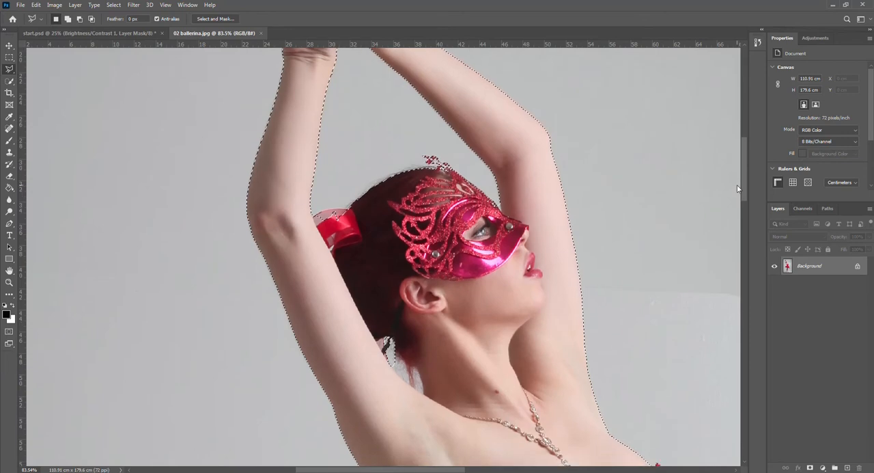
pyautogui.click(11, 81)
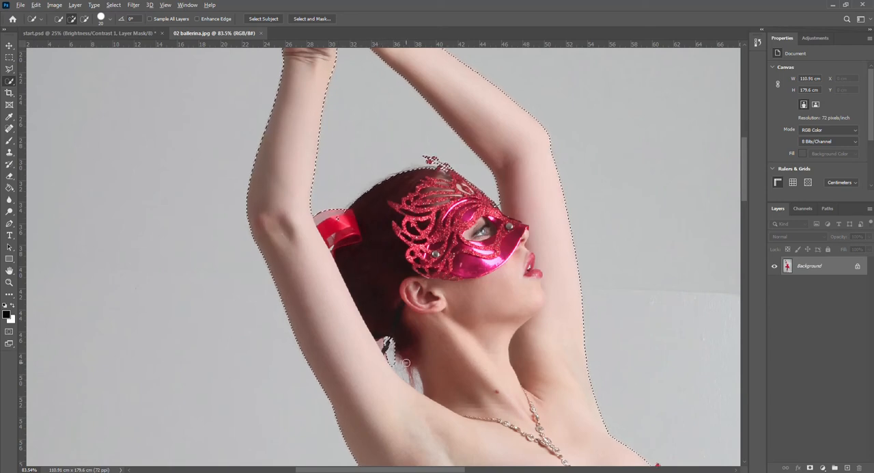
pyautogui.moveTo(404, 366); pyautogui.dragTo(408, 377)
# Add the sheer tulle on the left half of the skirt with Quick Selection and subtract the background spill at its edge
pyautogui.moveTo(746, 185); pyautogui.dragTo(739, 237)
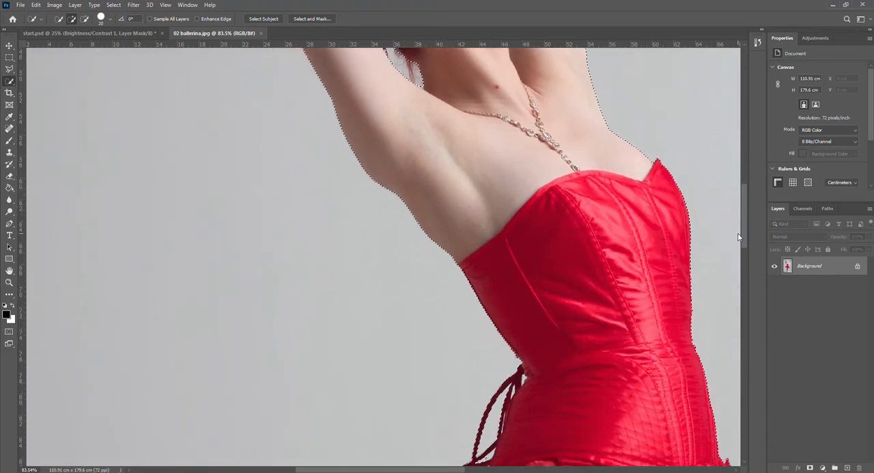
pyautogui.click(513, 471)
pyautogui.moveTo(513, 471); pyautogui.dragTo(381, 471)
pyautogui.moveTo(744, 219); pyautogui.dragTo(731, 295)
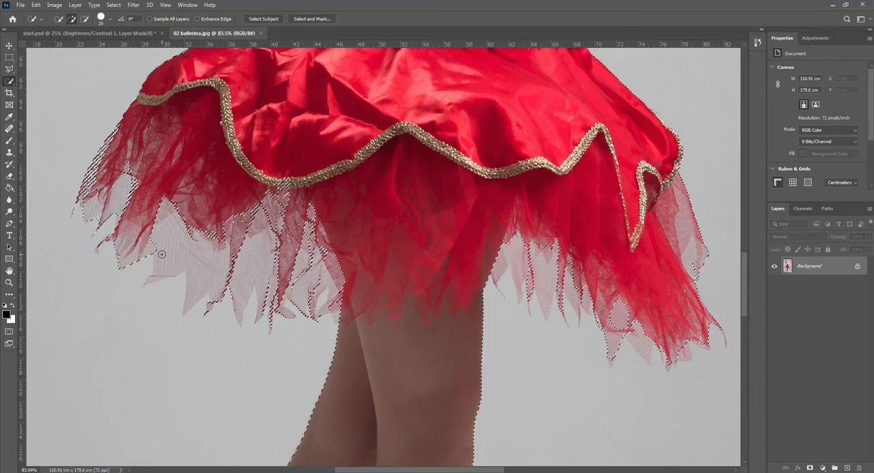
pyautogui.moveTo(157, 260)
pyautogui.mouseDown()
pyautogui.moveTo(166, 261)
pyautogui.moveTo(176, 239)
pyautogui.moveTo(172, 222)
pyautogui.mouseUp()
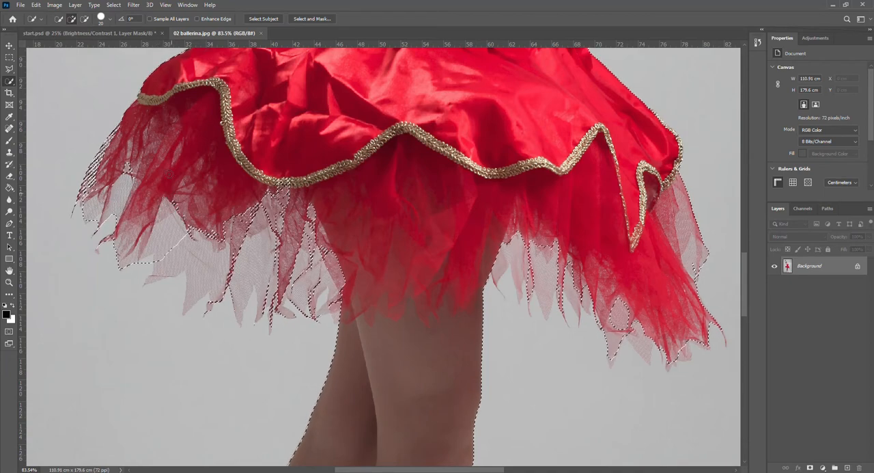
pyautogui.moveTo(177, 194); pyautogui.dragTo(156, 277)
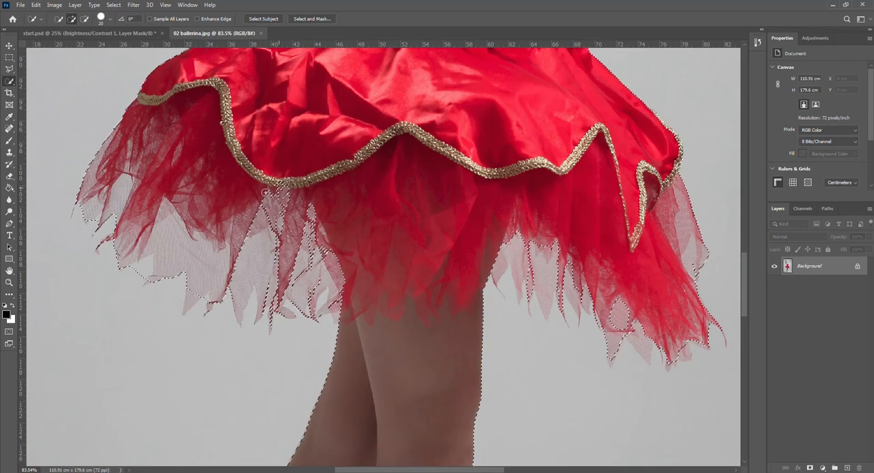
pyautogui.moveTo(287, 203)
pyautogui.mouseDown()
pyautogui.moveTo(249, 225)
pyautogui.moveTo(287, 231)
pyautogui.moveTo(226, 250)
pyautogui.moveTo(280, 254)
pyautogui.mouseUp()
pyautogui.moveTo(353, 275); pyautogui.dragTo(298, 272)
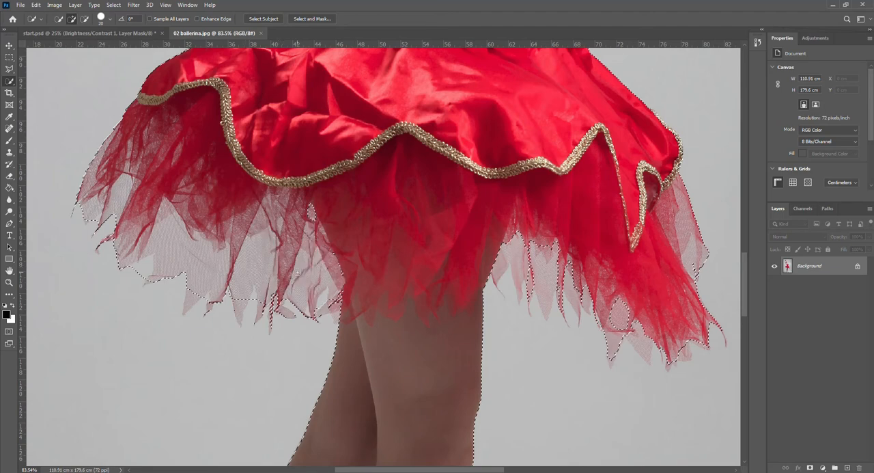
pyautogui.moveTo(321, 233); pyautogui.dragTo(343, 270)
pyautogui.press('alt')
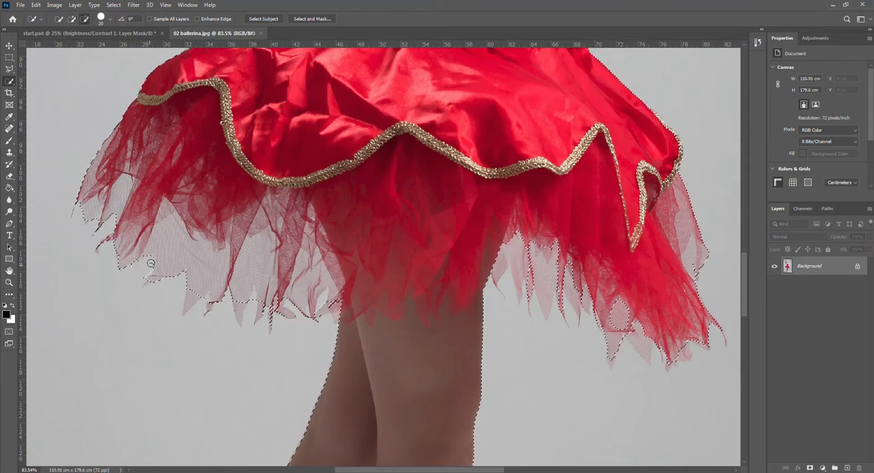
pyautogui.moveTo(154, 260); pyautogui.dragTo(144, 285)
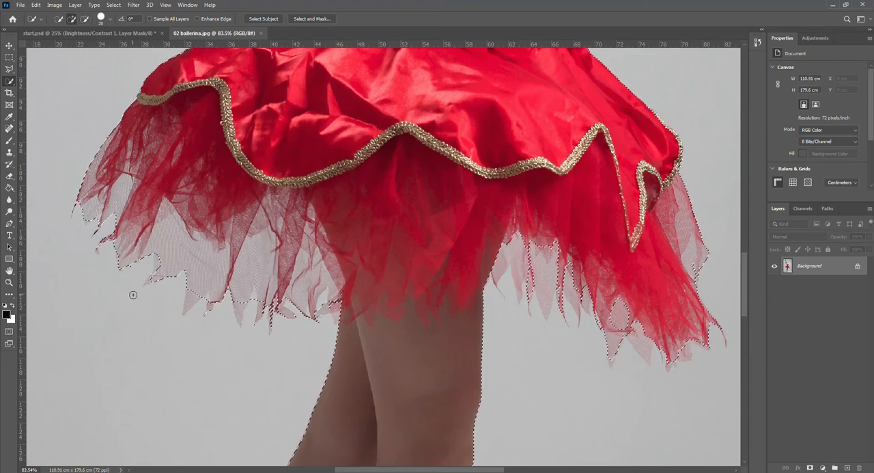
# Trace the pointed tulle hem left of the legs with the Polygonal Lasso in add mode, following each tip
pyautogui.press('l')
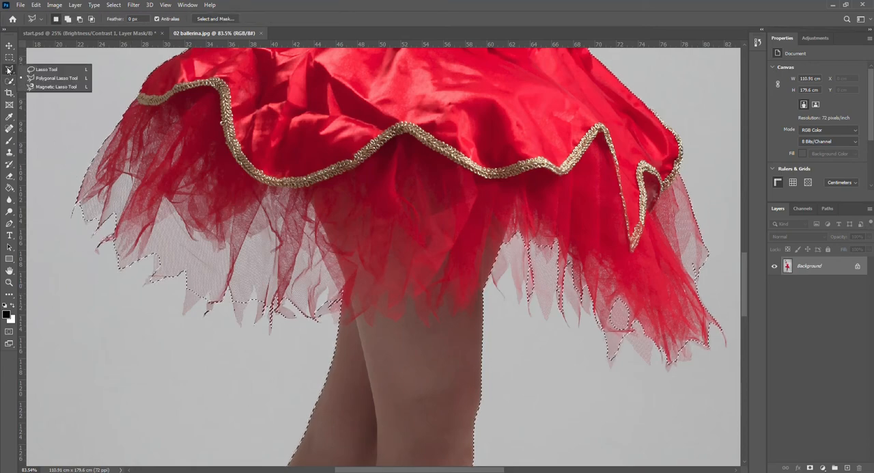
pyautogui.keyDown('shift'); pyautogui.click(153, 244); pyautogui.keyUp('shift')
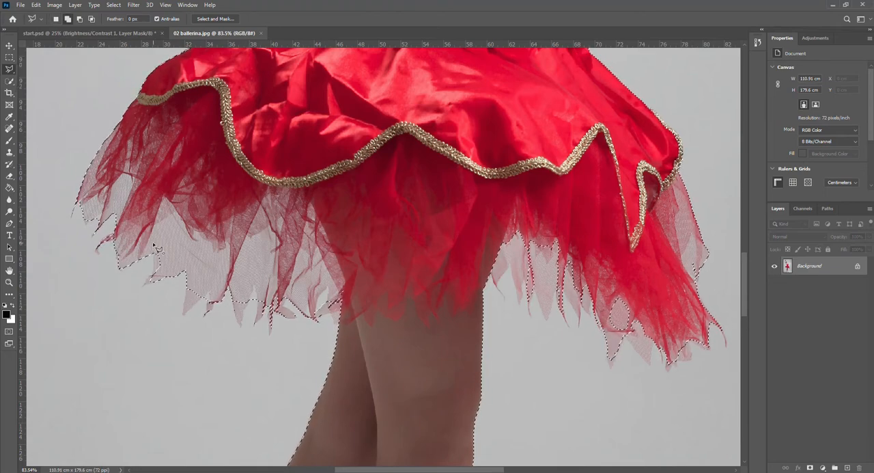
pyautogui.click(152, 279)
pyautogui.click(185, 272)
pyautogui.click(183, 317)
pyautogui.click(209, 294)
pyautogui.click(206, 314)
pyautogui.click(236, 302)
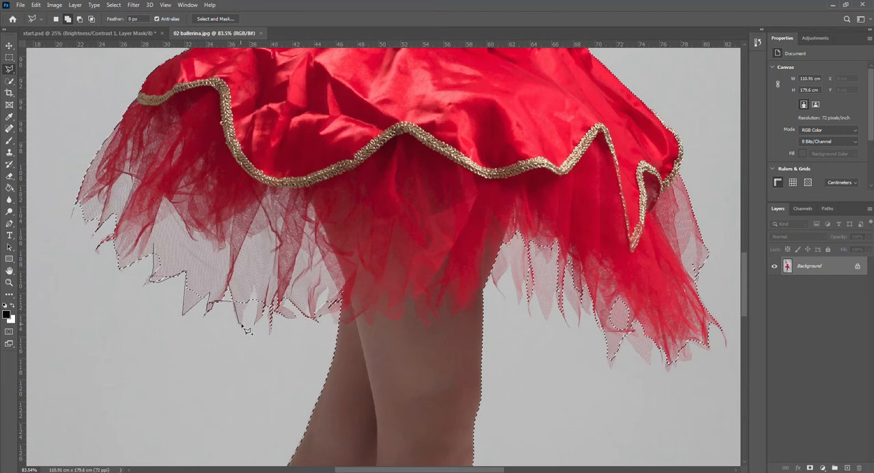
pyautogui.click(241, 323)
pyautogui.click(257, 287)
pyautogui.click(279, 312)
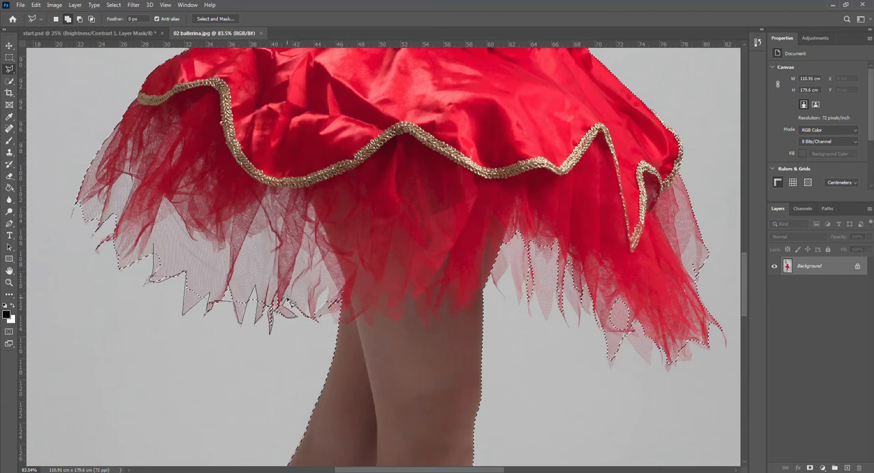
pyautogui.click(288, 301)
# Continue the lasso outline along the tulle hem right of the legs and close it inside the skirt to extend the selection
pyautogui.click(491, 272)
pyautogui.click(511, 264)
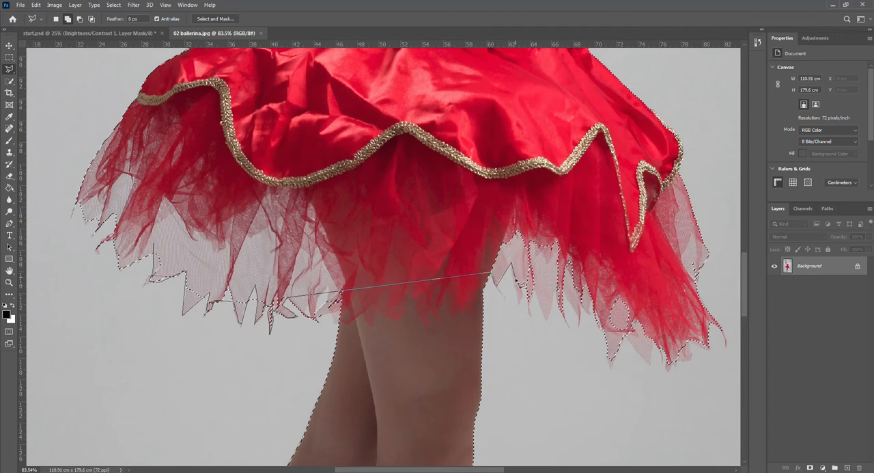
pyautogui.click(514, 281)
pyautogui.click(521, 301)
pyautogui.click(525, 280)
pyautogui.click(529, 312)
pyautogui.click(547, 320)
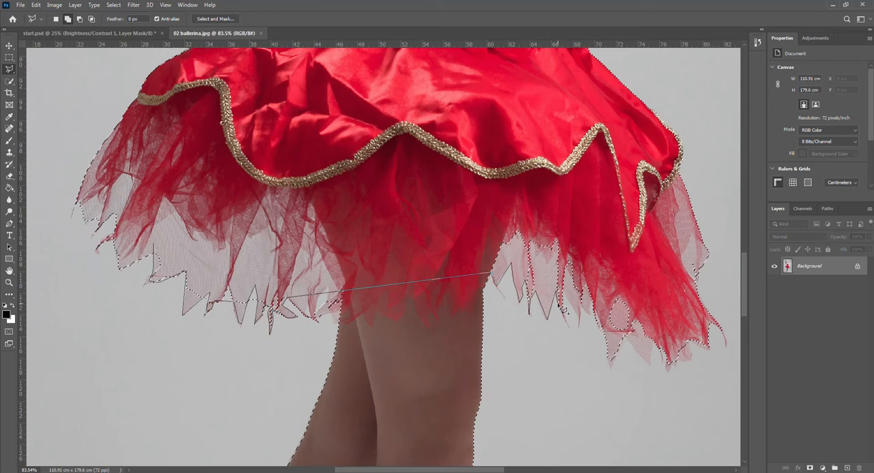
pyautogui.click(566, 322)
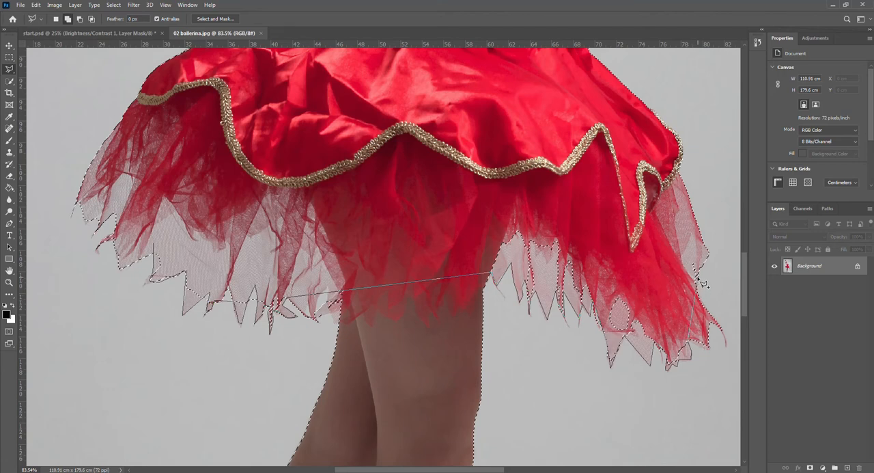
pyautogui.click(689, 236)
pyautogui.doubleClick(337, 198)
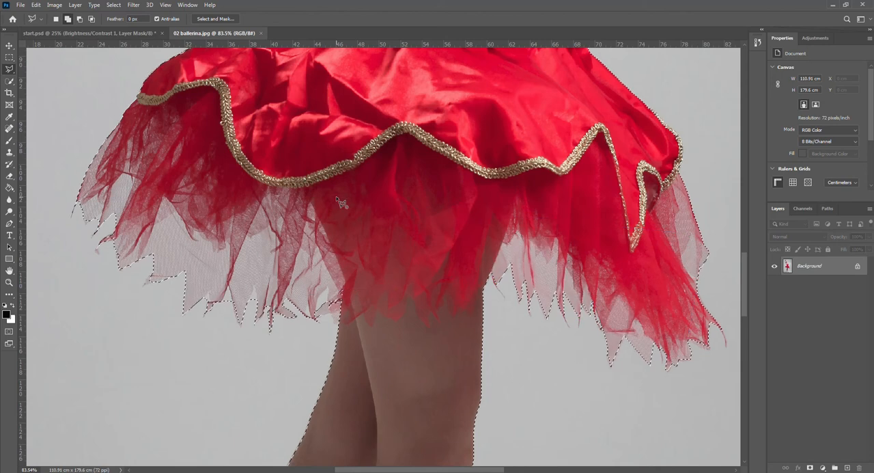
pyautogui.click(337, 199)
pyautogui.press('Escape')
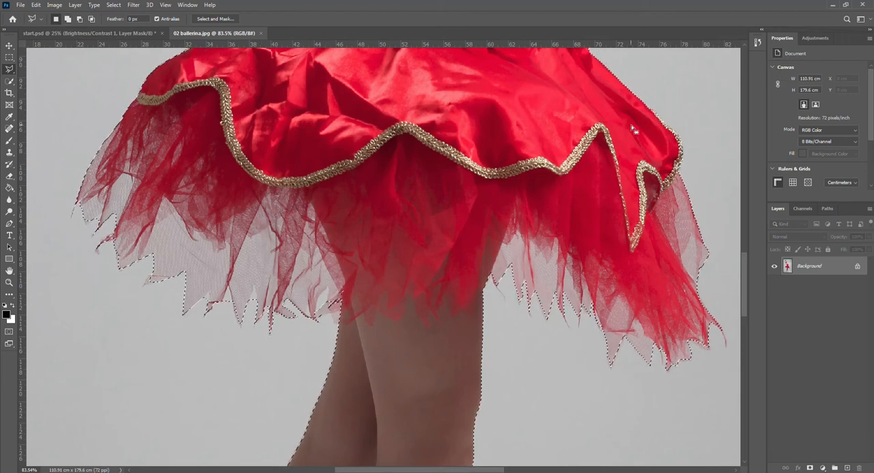
# Refine the ballerina selection in Select and Mask with Feather 1.0 px and Shift Edge -12%
pyautogui.scroll(-2, 588, 319)
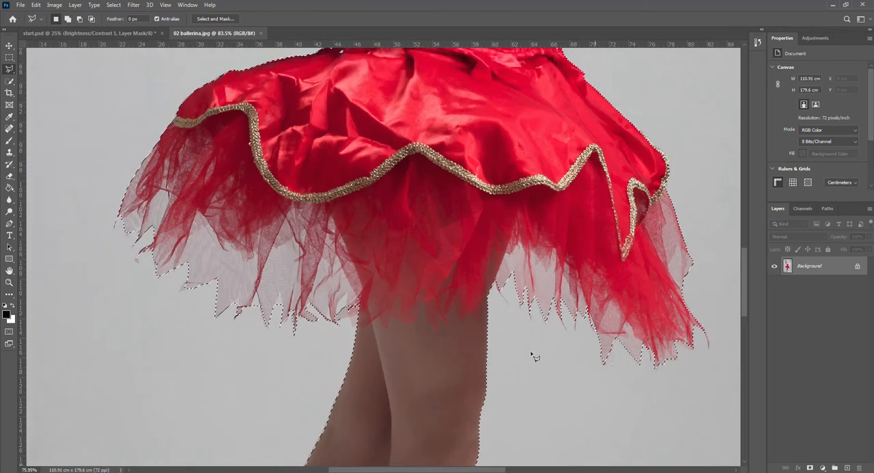
pyautogui.moveTo(744, 260); pyautogui.dragTo(741, 203)
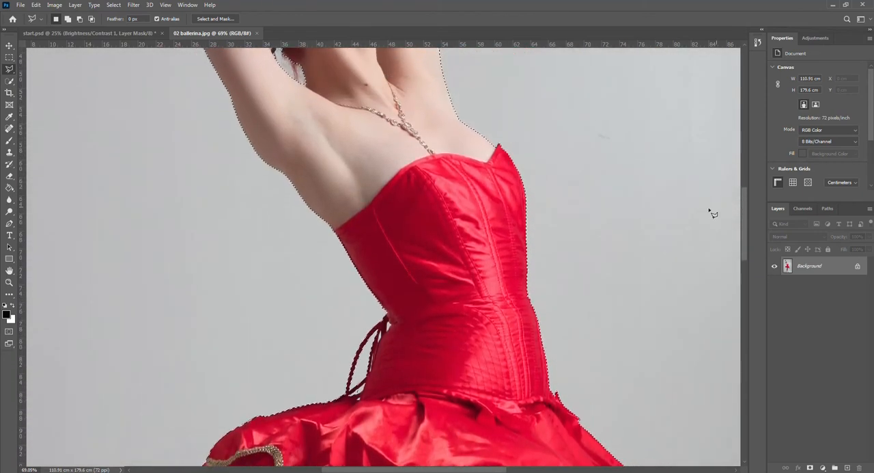
pyautogui.scroll(-2, 581, 239)
pyautogui.scroll(-1, 574, 243)
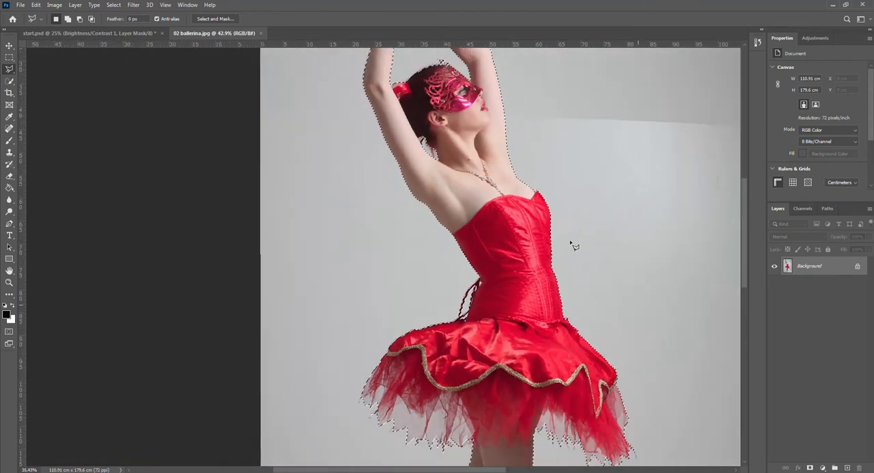
pyautogui.scroll(-2, 567, 250)
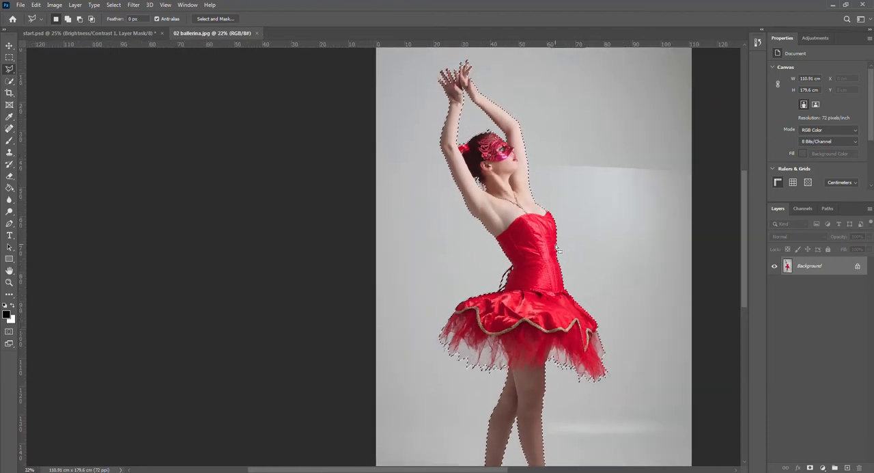
pyautogui.scroll(-1, 563, 253)
pyautogui.scroll(-1, 556, 253)
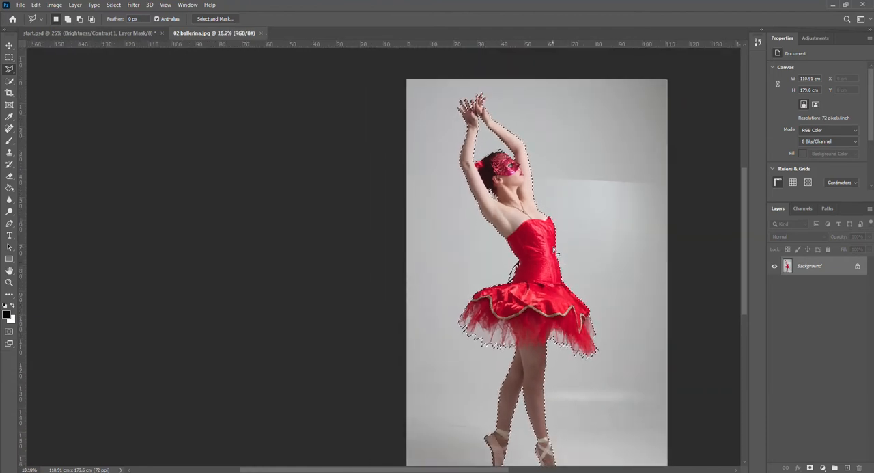
pyautogui.scroll(-1, 557, 253)
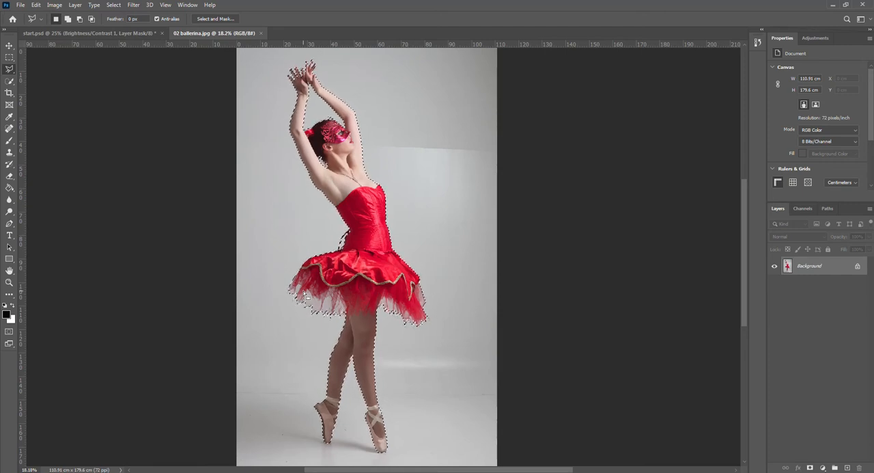
pyautogui.click(217, 19)
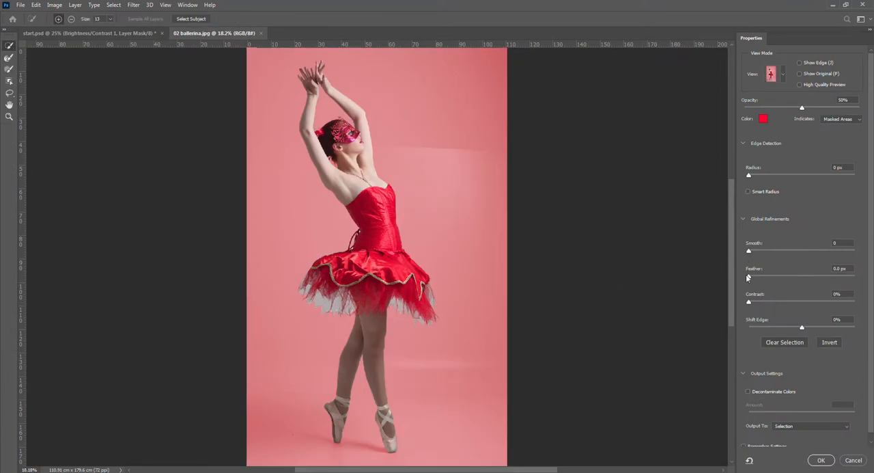
pyautogui.moveTo(749, 279); pyautogui.dragTo(755, 279)
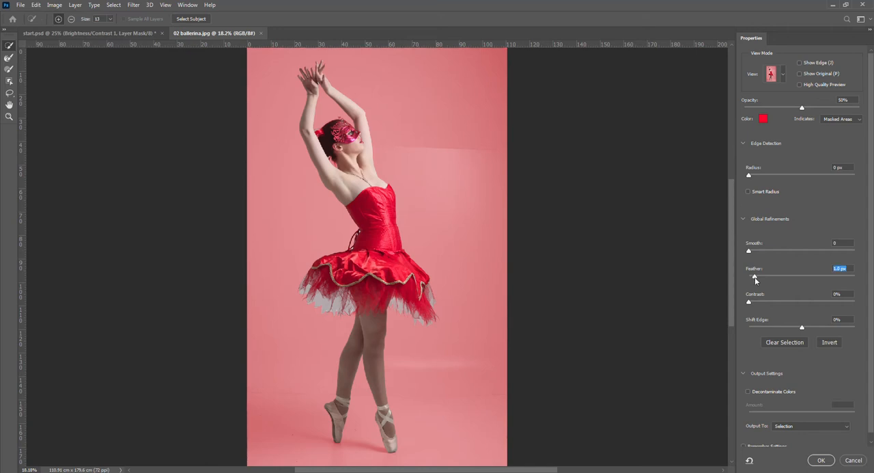
pyautogui.moveTo(803, 328); pyautogui.dragTo(796, 329)
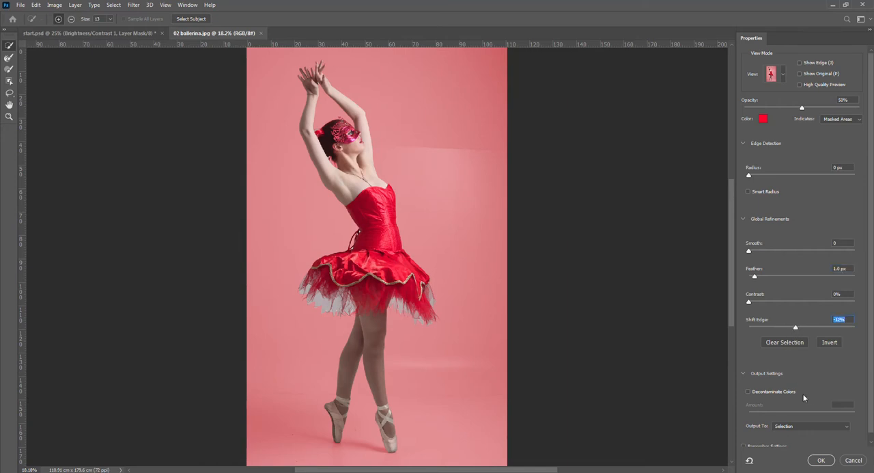
# Enable Decontaminate Colors and output the refined selection to a new layer with a layer mask
pyautogui.click(748, 391)
pyautogui.moveTo(873, 393); pyautogui.dragTo(873, 412)
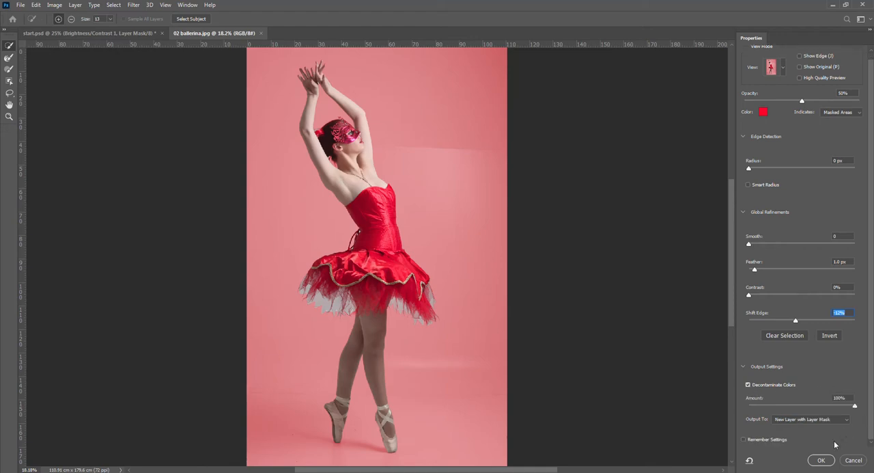
pyautogui.click(821, 460)
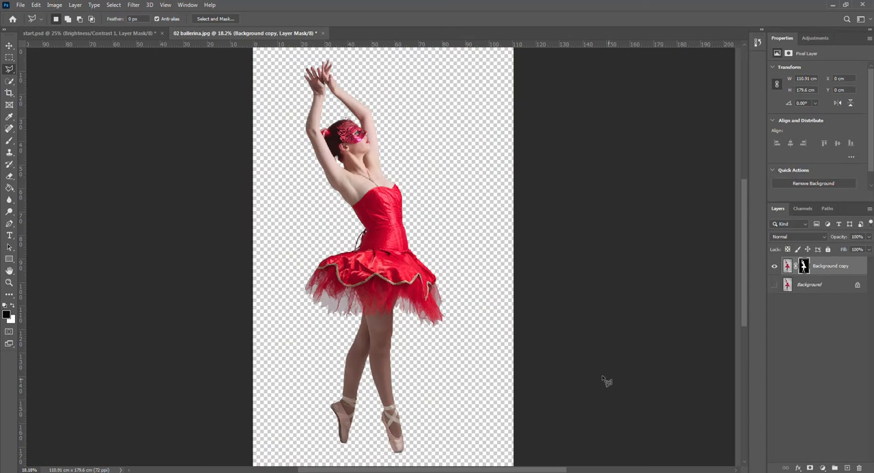
# Copy the masked ballerina layer into start.psd with the Move tool and close 02 ballerina.jpg without saving
pyautogui.click(9, 45)
pyautogui.moveTo(258, 35); pyautogui.dragTo(230, 413)
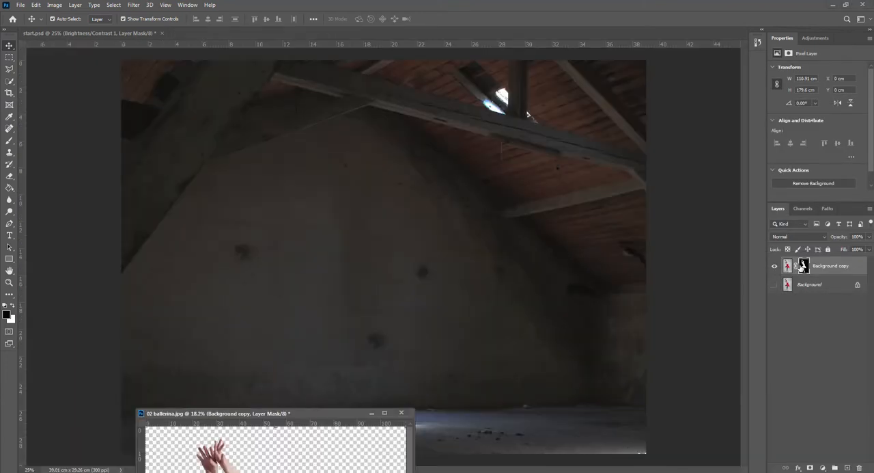
pyautogui.moveTo(832, 267); pyautogui.dragTo(355, 239)
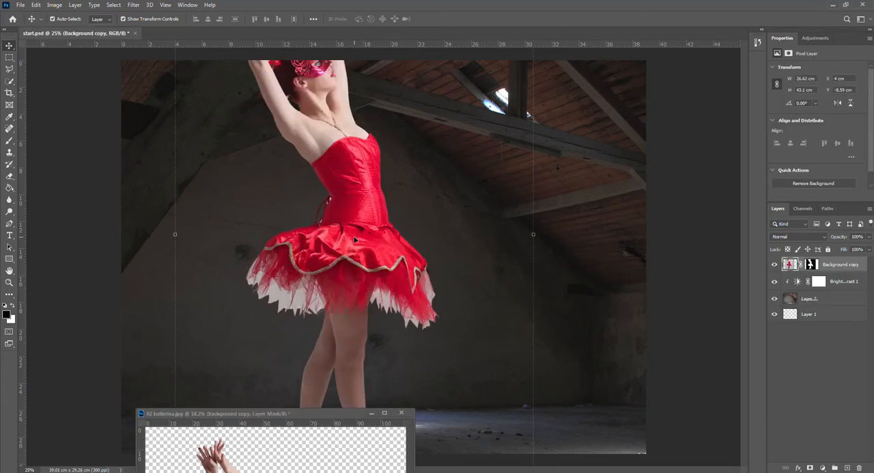
pyautogui.click(402, 413)
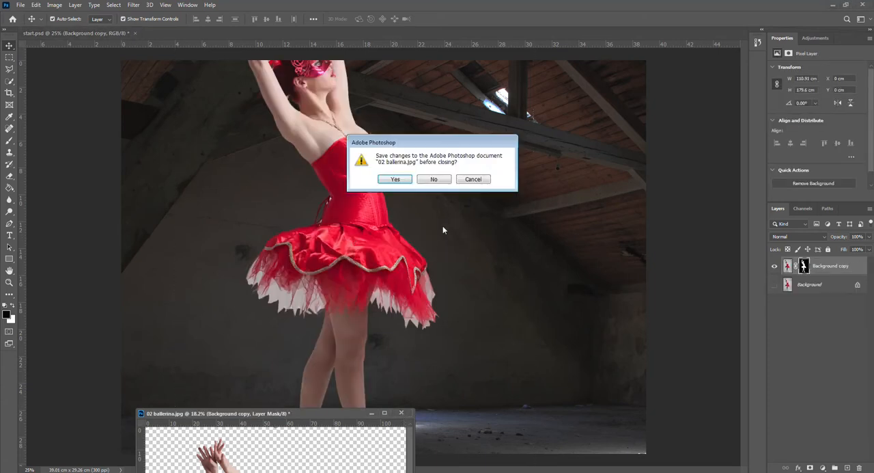
pyautogui.click(434, 179)
# Scale the ballerina proportionally to about 47.09% and position her with her pointe shoes on the lit patch of floor
pyautogui.scroll(-2, 380, 234)
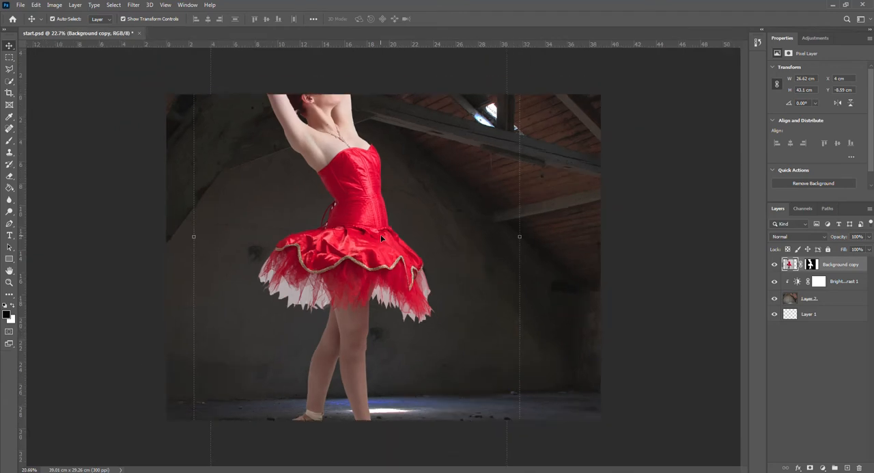
pyautogui.scroll(-2, 381, 234)
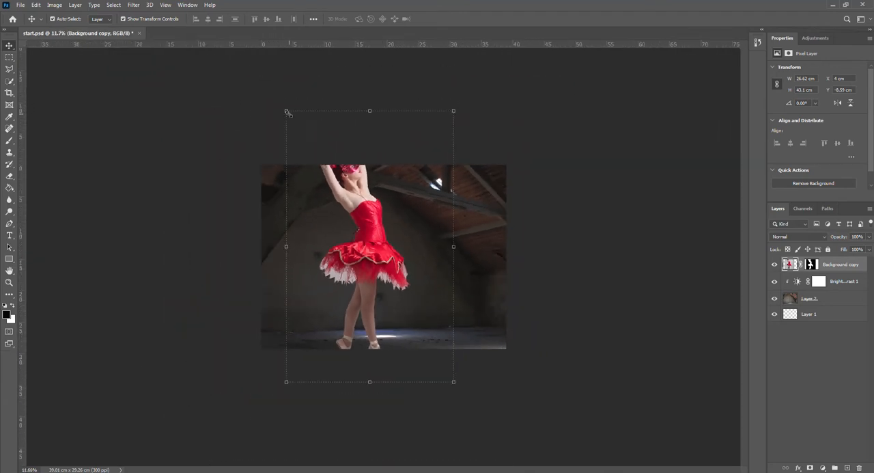
pyautogui.moveTo(287, 110); pyautogui.dragTo(354, 220)
pyautogui.moveTo(424, 336); pyautogui.dragTo(400, 296)
pyautogui.moveTo(434, 182); pyautogui.dragTo(421, 214)
pyautogui.moveTo(387, 274); pyautogui.dragTo(387, 274)
pyautogui.scroll(4, 453, 260)
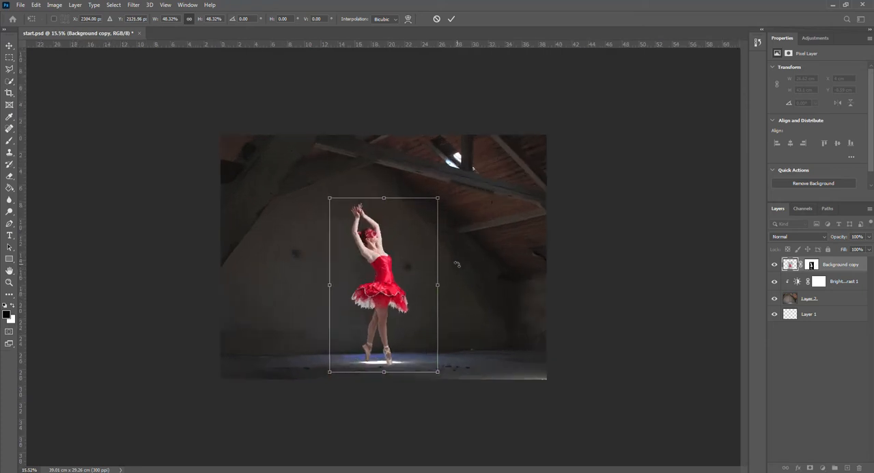
pyautogui.hotkey('ctrl', '+')
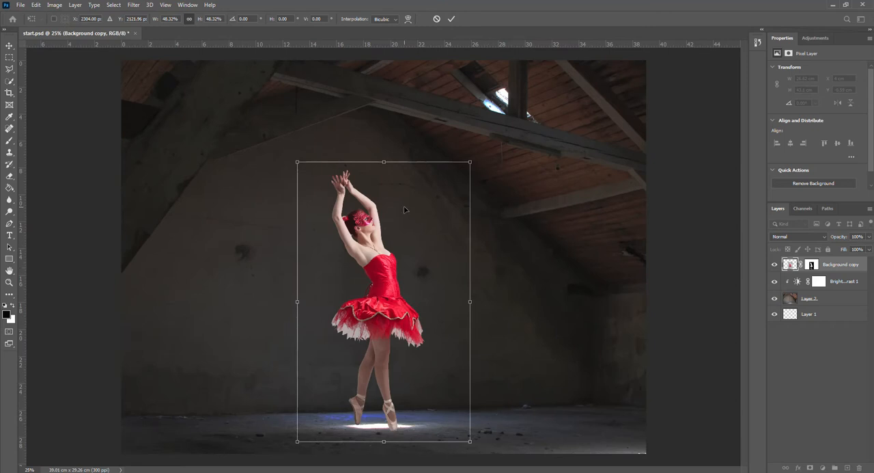
pyautogui.moveTo(297, 162); pyautogui.dragTo(301, 169)
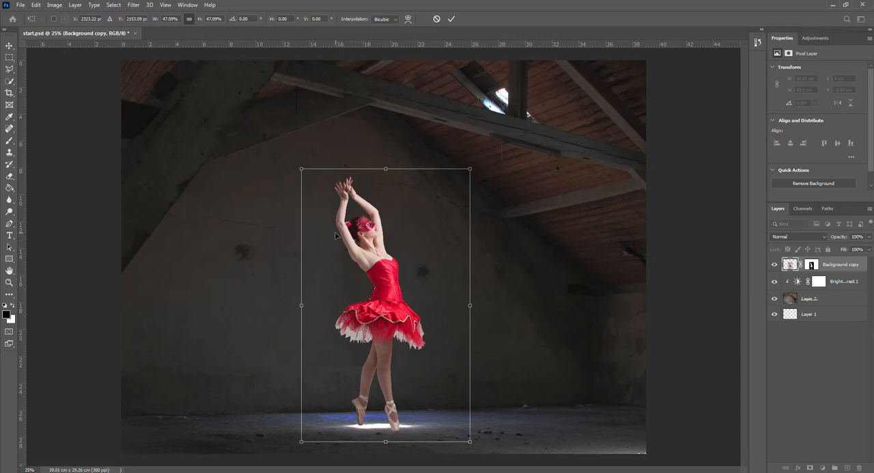
# Apply the layer mask on the Background copy layer, and duplicate that layer with the original hidden
pyautogui.click(813, 265)
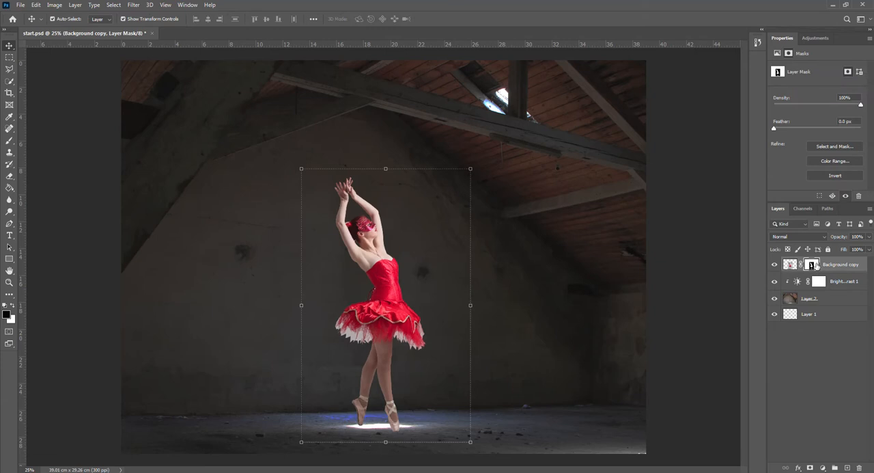
pyautogui.rightClick(816, 265)
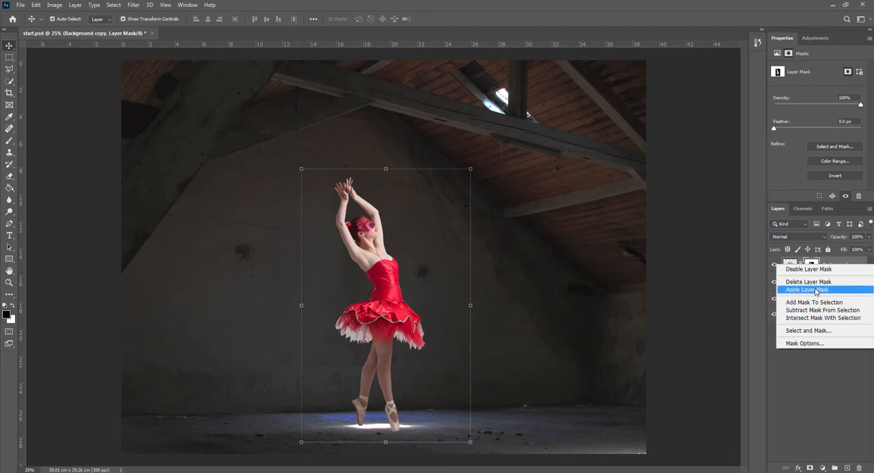
pyautogui.click(814, 290)
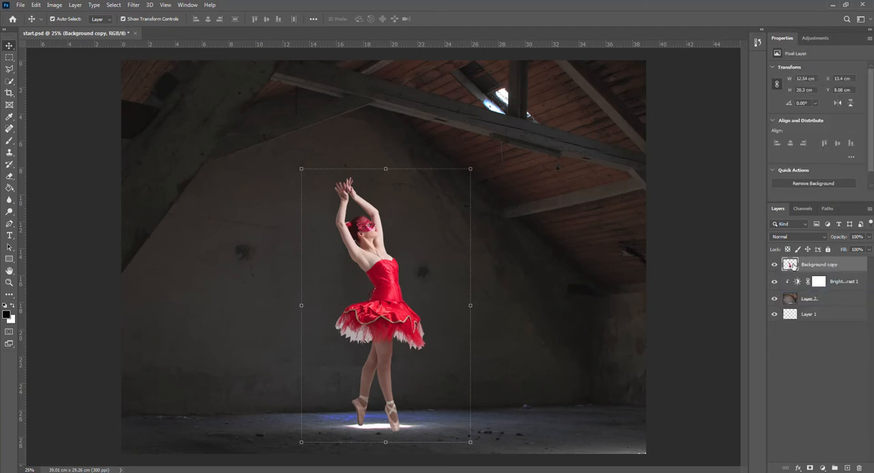
pyautogui.moveTo(812, 264); pyautogui.dragTo(847, 465)
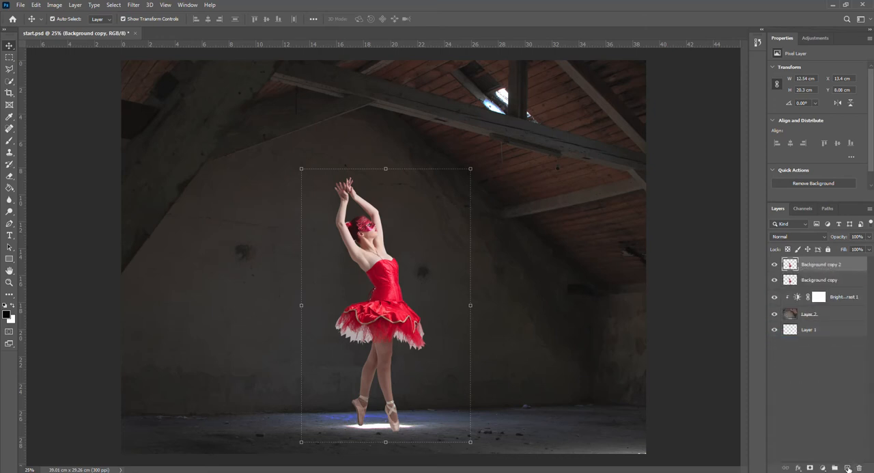
pyautogui.click(775, 282)
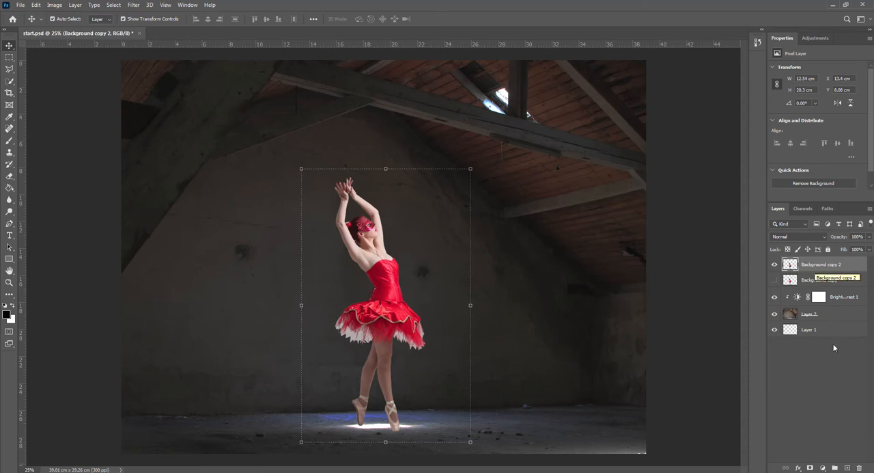
# Add a Brightness/Contrast adjustment clipped to the duplicated ballerina layer with Brightness -147
pyautogui.click(823, 468)
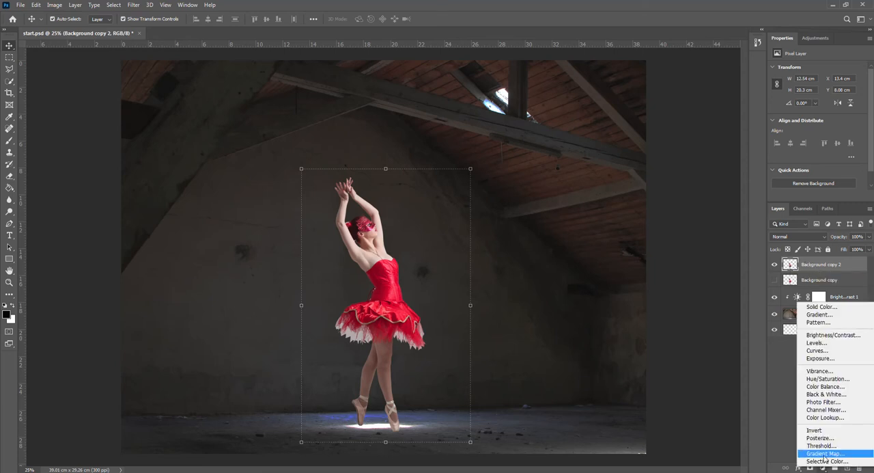
pyautogui.click(827, 335)
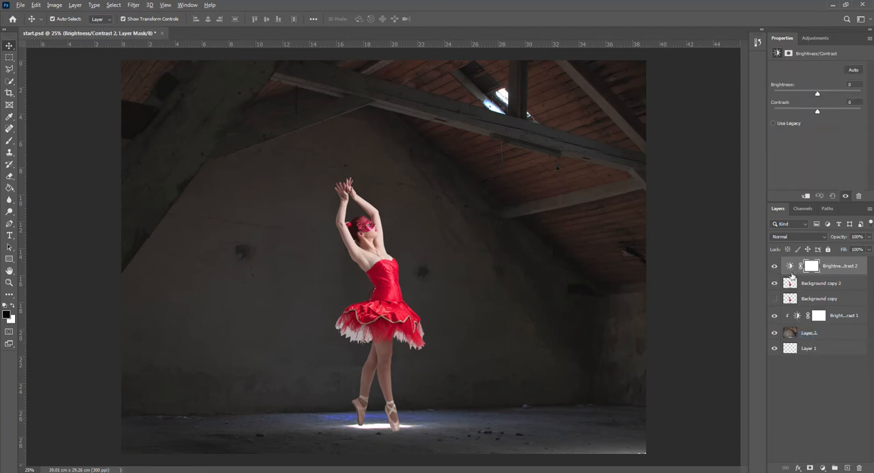
pyautogui.keyDown('alt'); pyautogui.click(791, 274); pyautogui.keyUp('alt')
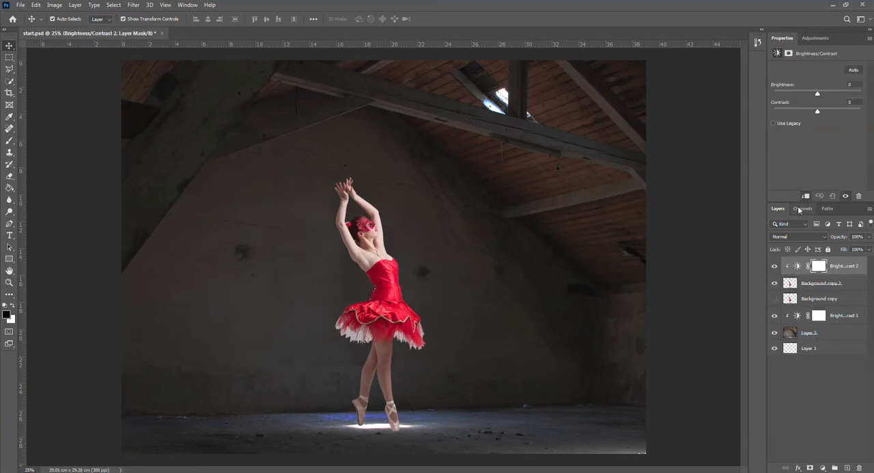
pyautogui.moveTo(817, 94); pyautogui.dragTo(776, 94)
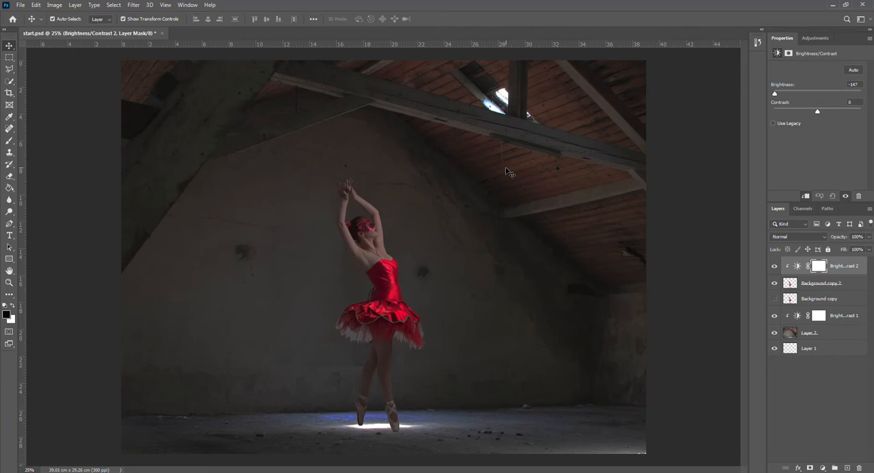
# Create a new layer above the ballerina's Brightness/Contrast adjustment, add a Gradient Fill there and open its gradient for editing
pyautogui.click(842, 267)
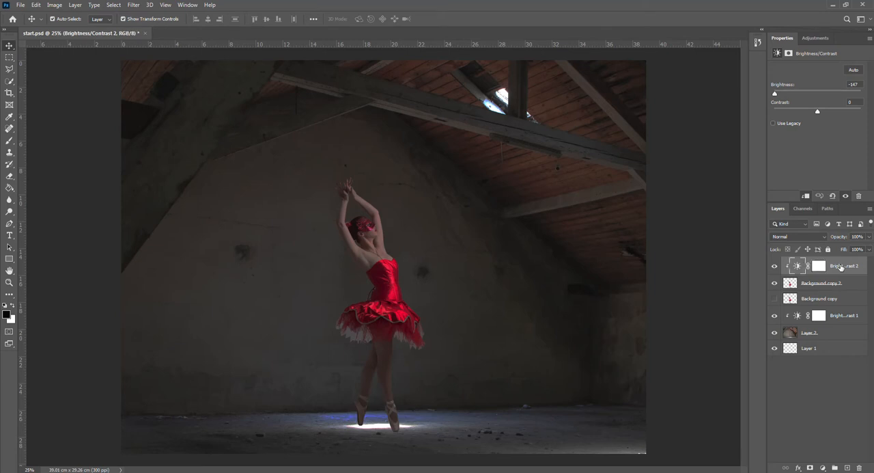
pyautogui.click(847, 468)
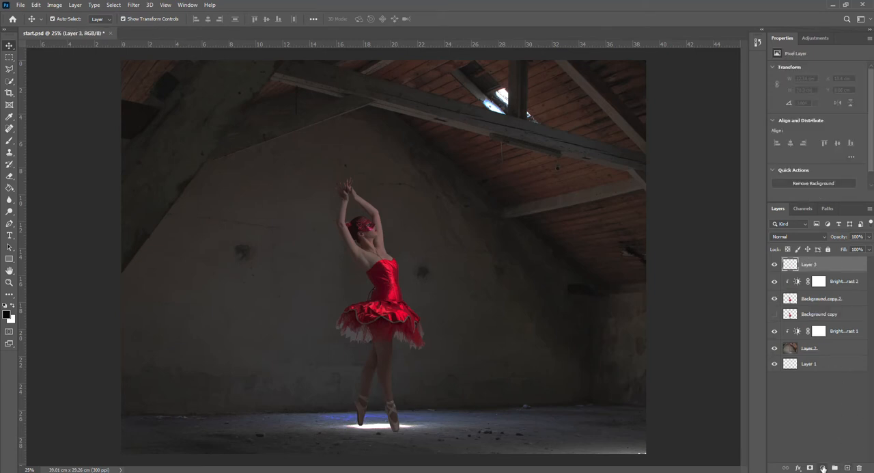
pyautogui.click(823, 469)
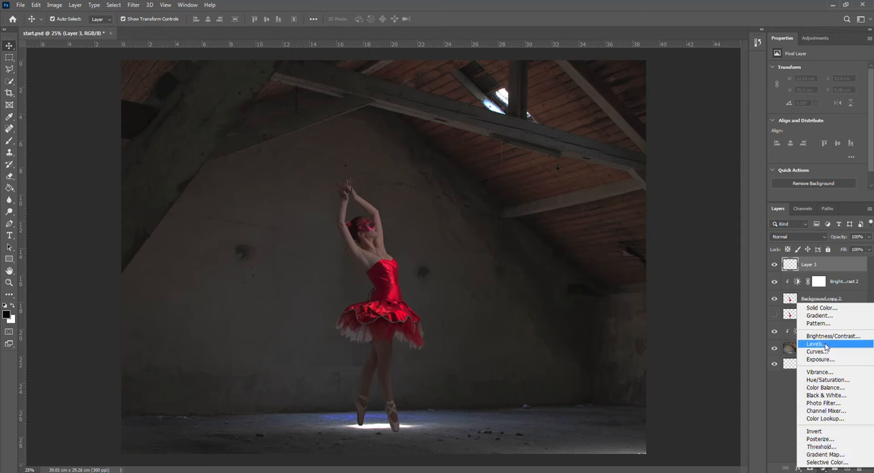
pyautogui.click(825, 316)
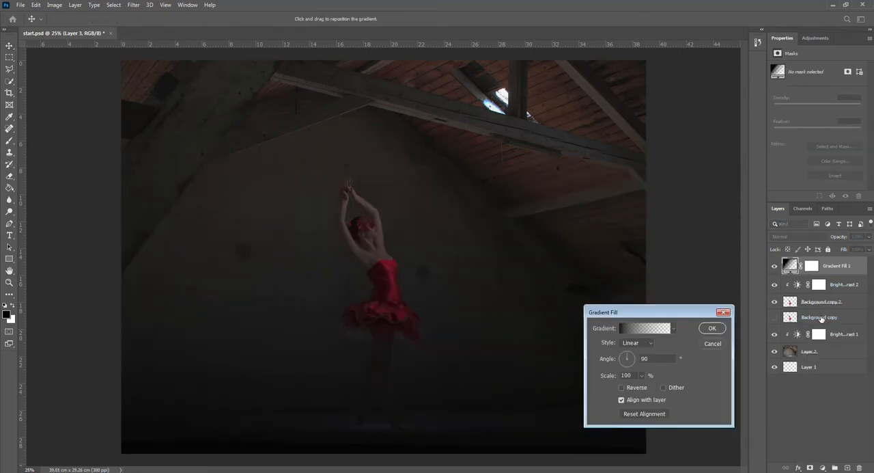
pyautogui.click(637, 330)
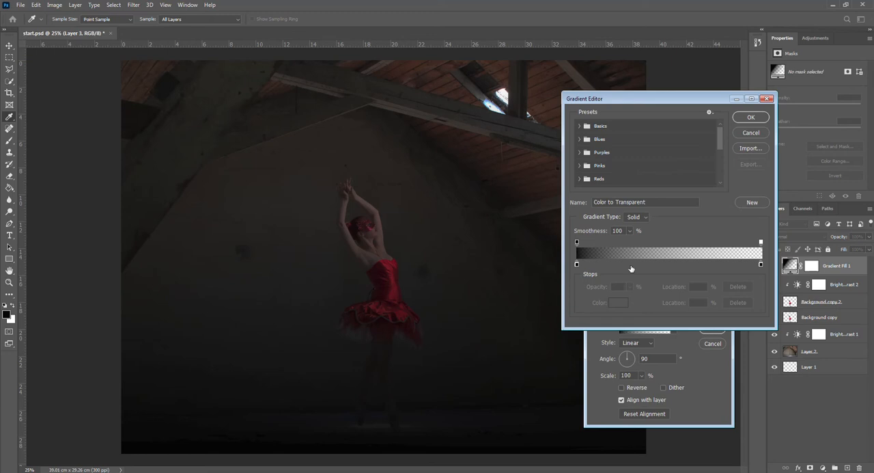
# Set the gradient's starting color stop to bright red fd0101
pyautogui.click(576, 264)
pyautogui.click(616, 305)
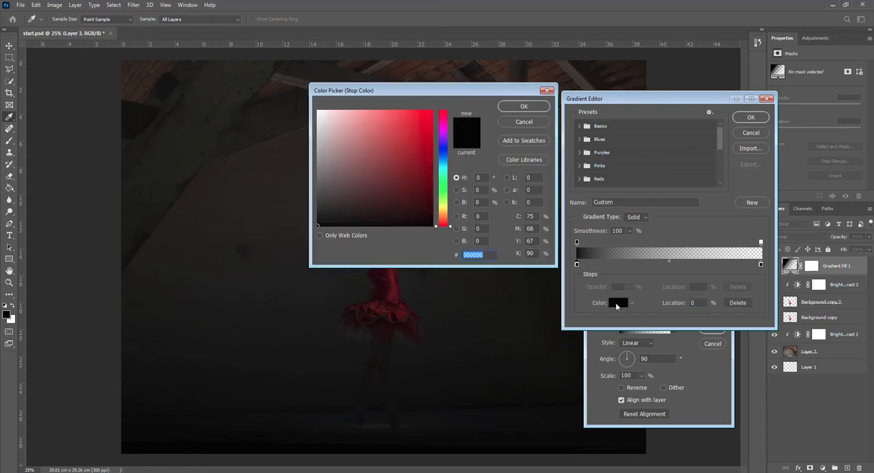
pyautogui.click(432, 111)
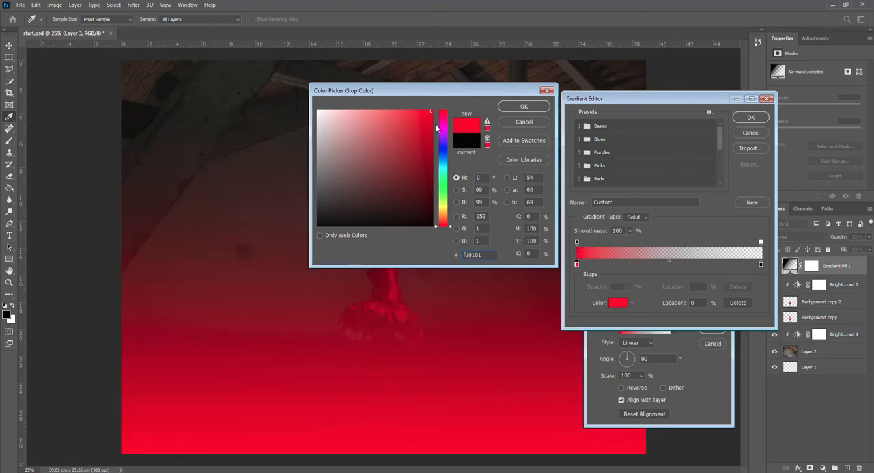
pyautogui.click(523, 107)
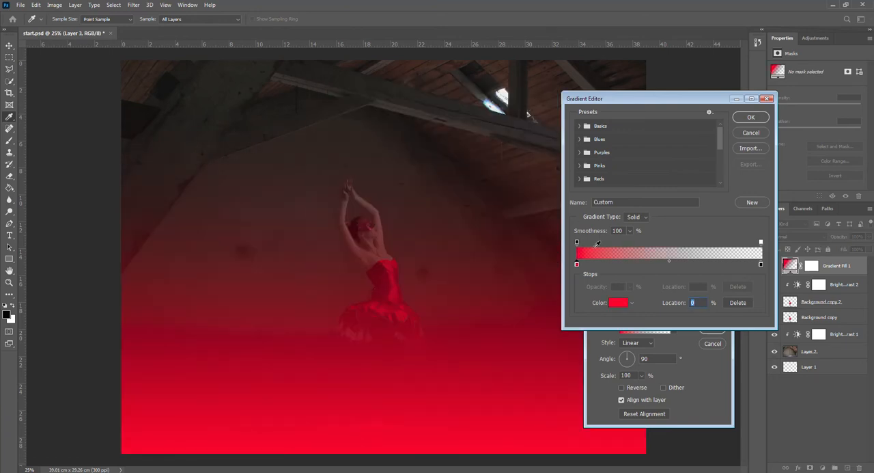
# Set the gradient's end color stop at location 100% to dark green 093d04
pyautogui.click(761, 264)
pyautogui.click(618, 302)
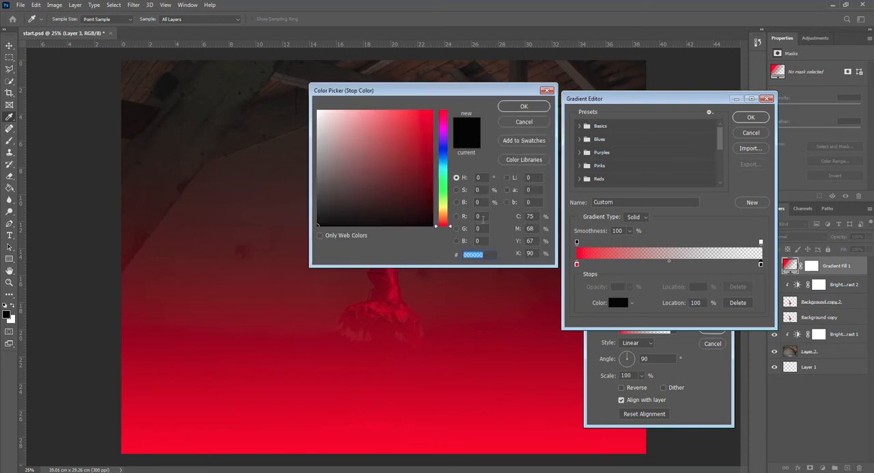
pyautogui.click(443, 191)
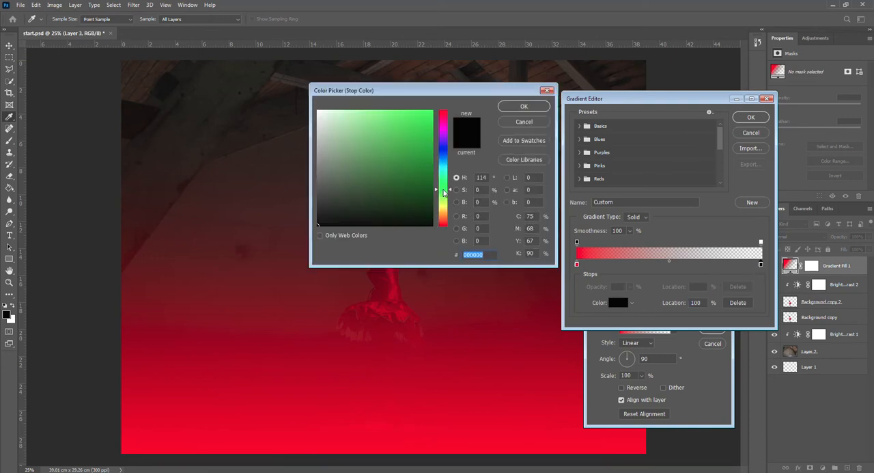
pyautogui.click(424, 198)
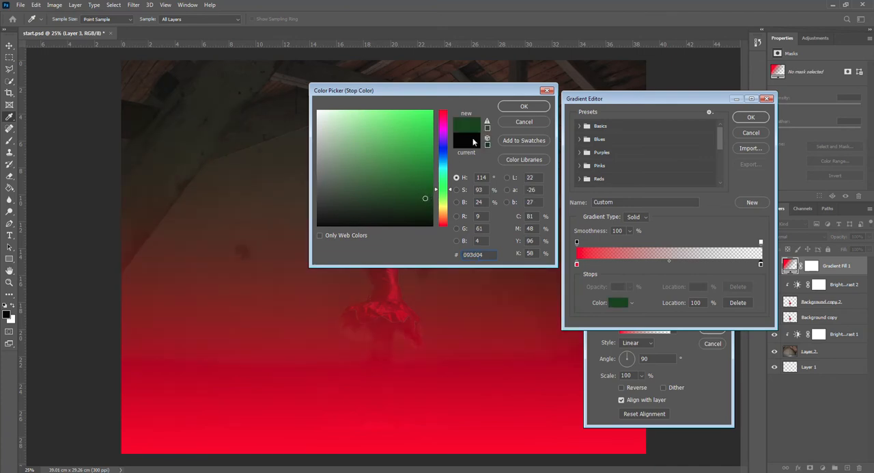
pyautogui.click(522, 107)
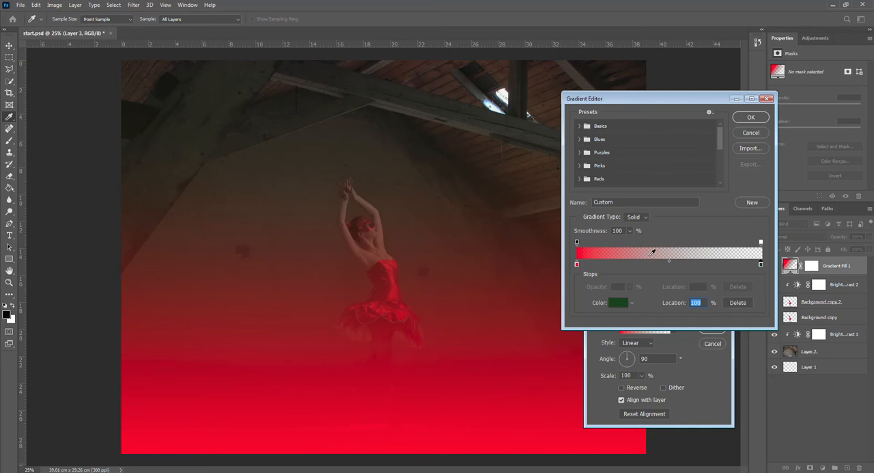
# Raise the gradient's end opacity stop to 100%
pyautogui.click(761, 242)
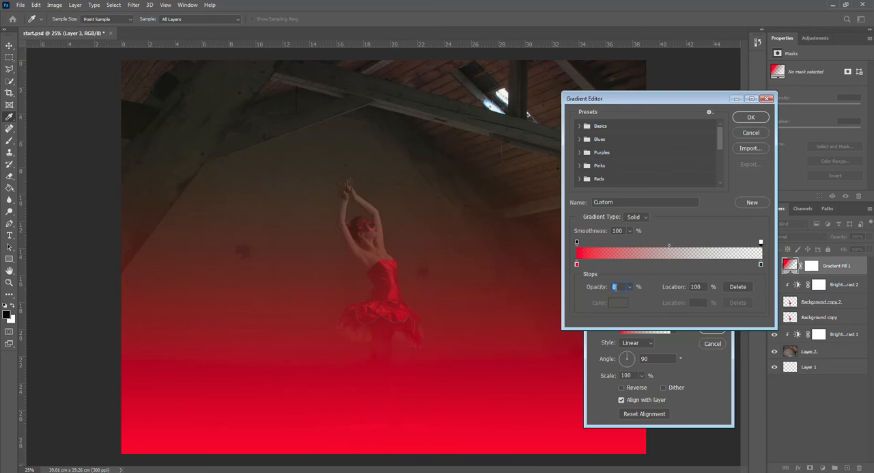
pyautogui.click(629, 288)
pyautogui.moveTo(628, 300); pyautogui.dragTo(677, 297)
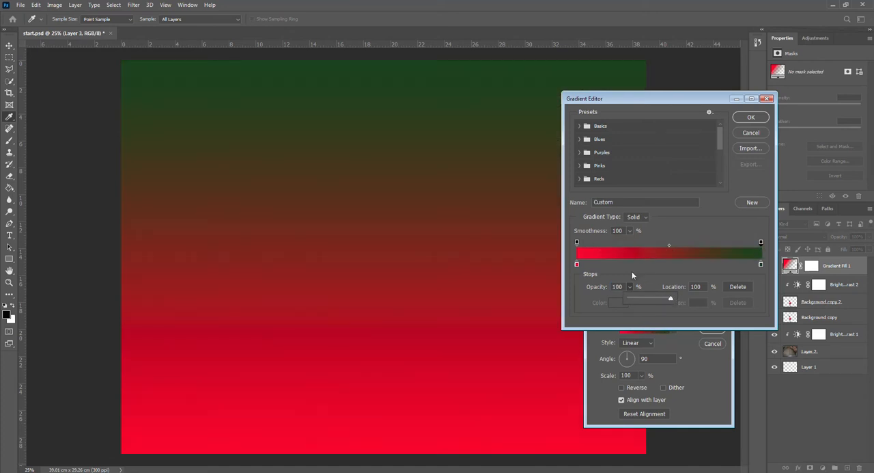
pyautogui.click(706, 272)
# Change the gradient type to Noise with the HSB color model and reduce the maximum saturation to zero for grayscale streaks
pyautogui.click(646, 218)
pyautogui.click(635, 233)
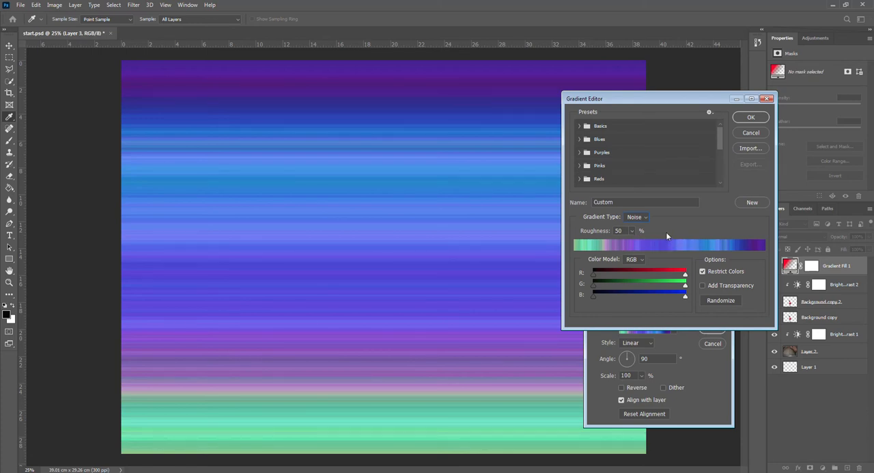
pyautogui.click(632, 260)
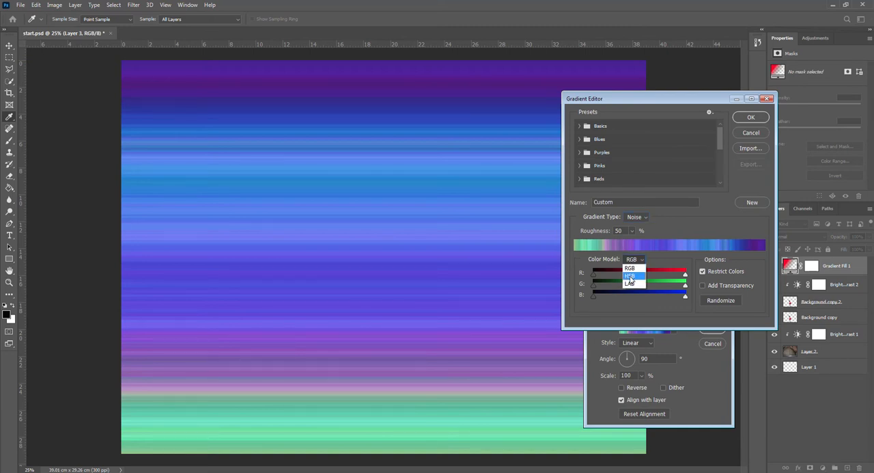
pyautogui.click(630, 276)
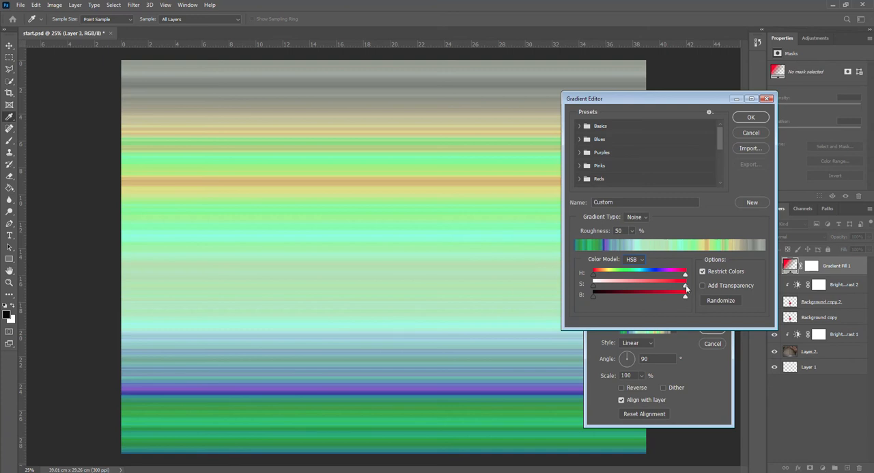
pyautogui.moveTo(684, 287); pyautogui.dragTo(594, 290)
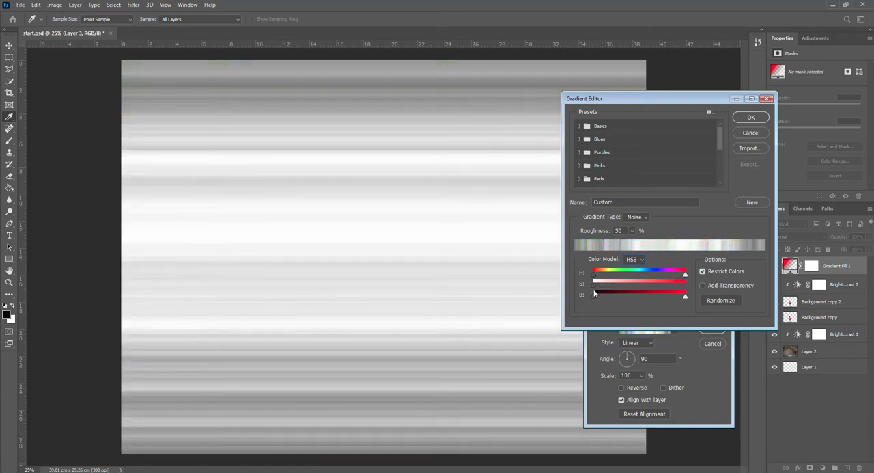
# Randomize the grayscale noise gradient until light and dark streaks are evenly spread, and accept it for the gradient fill
pyautogui.click(722, 301)
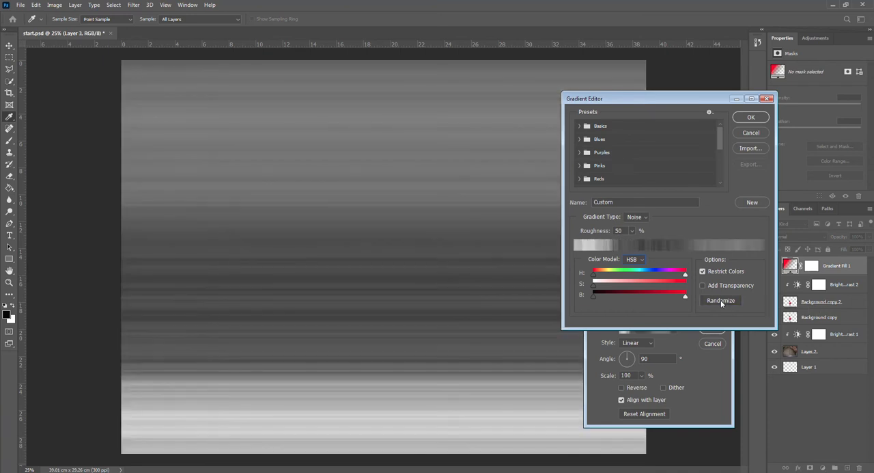
pyautogui.click(722, 301)
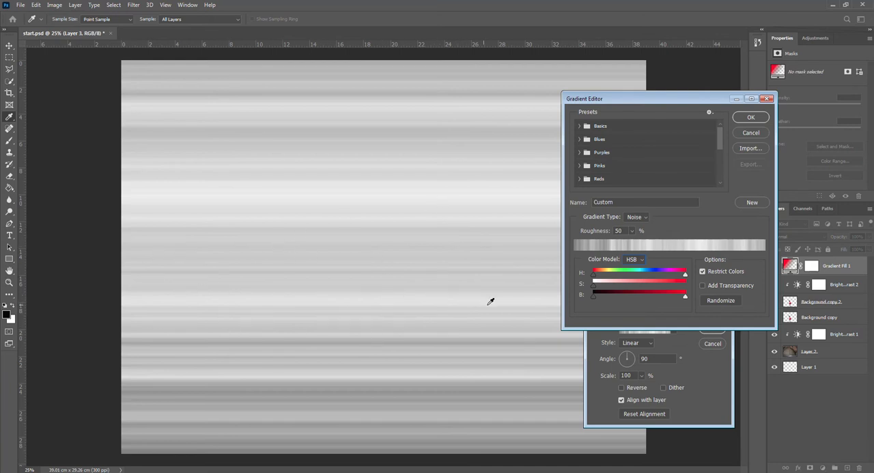
pyautogui.click(751, 118)
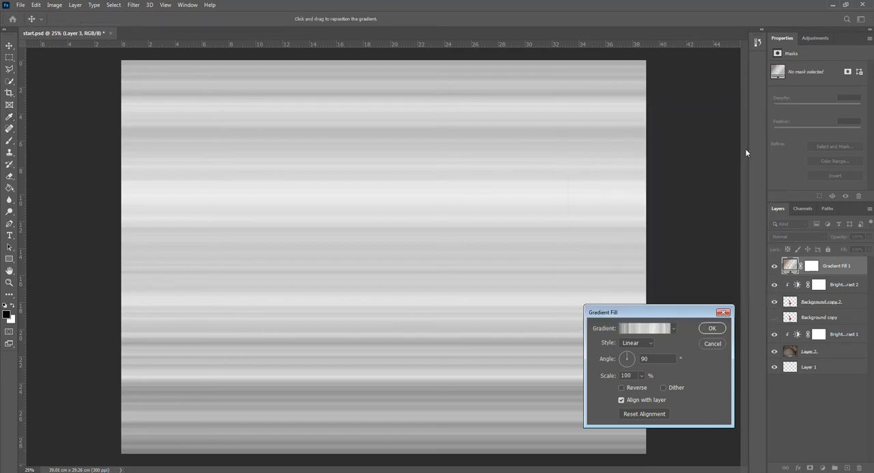
# Set the gradient fill's style to Angle, accept it, and change the layer's blend mode to Screen
pyautogui.moveTo(670, 311); pyautogui.dragTo(670, 199)
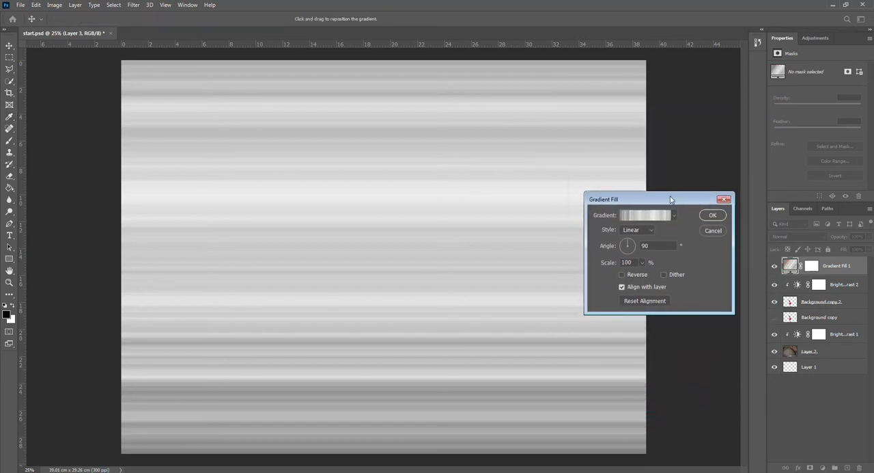
pyautogui.click(651, 229)
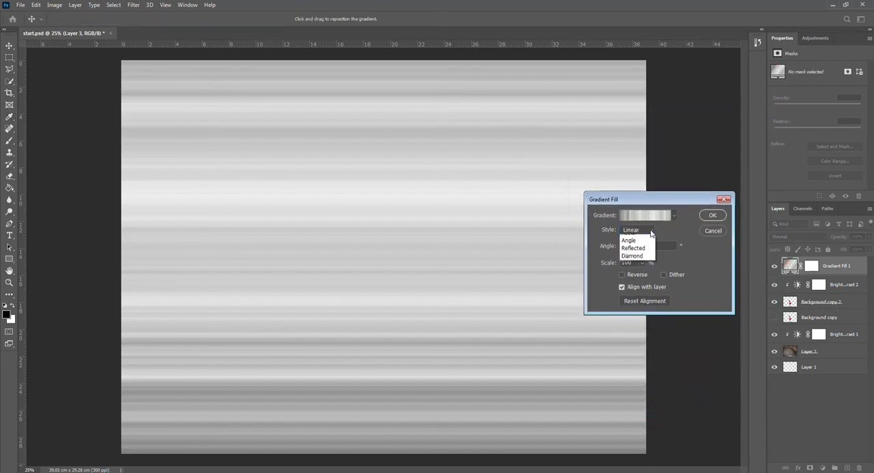
pyautogui.click(635, 254)
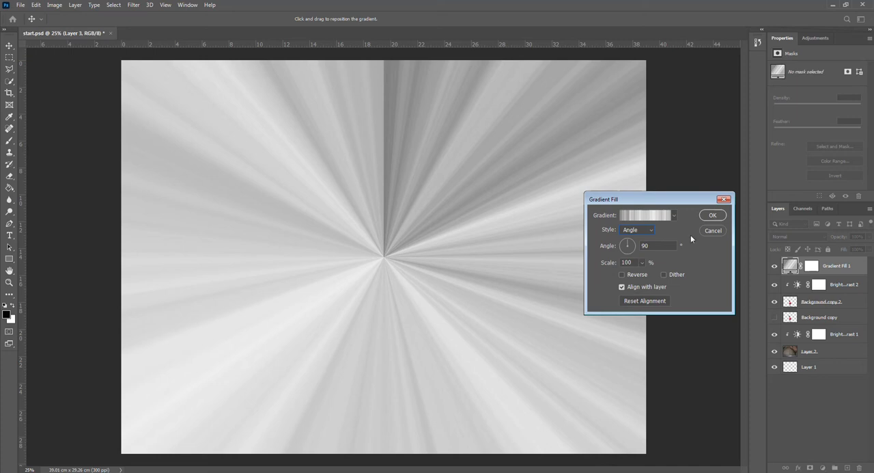
pyautogui.click(713, 216)
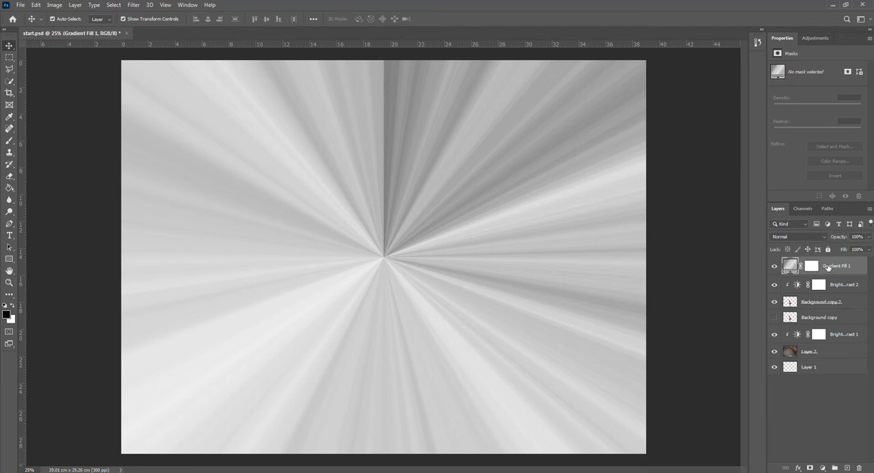
pyautogui.click(824, 235)
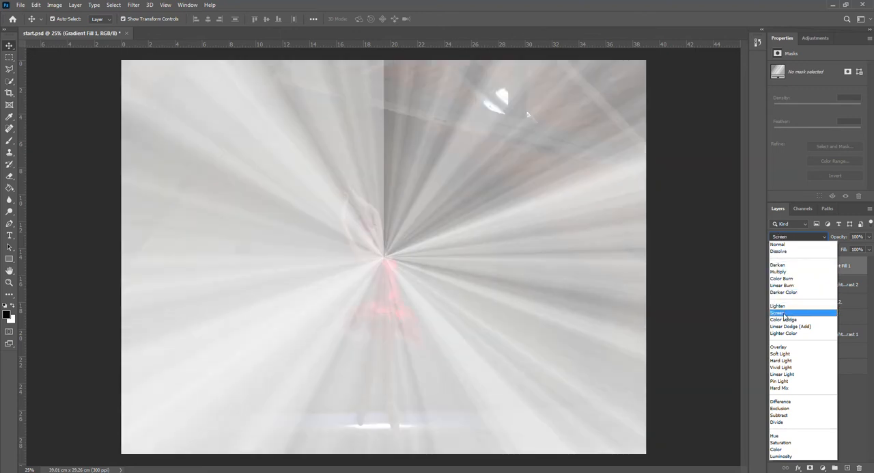
pyautogui.click(784, 315)
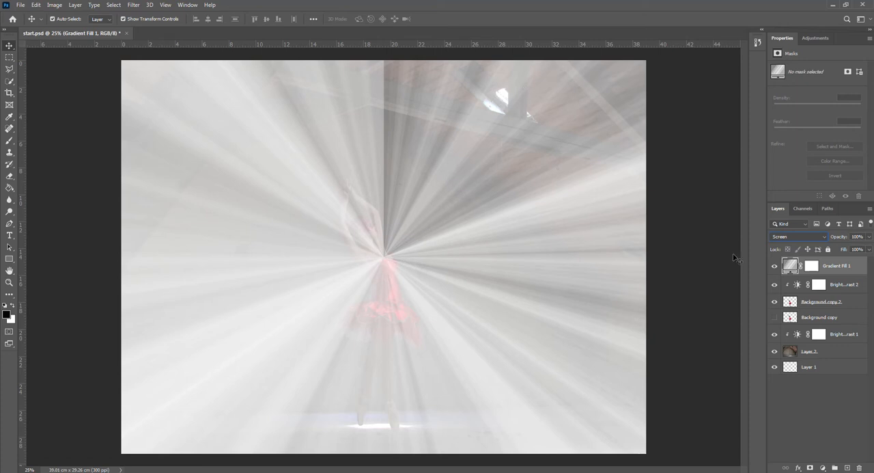
# Reposition the gradient fill so its rays radiate from just above the bright opening in the roof
pyautogui.doubleClick(791, 265)
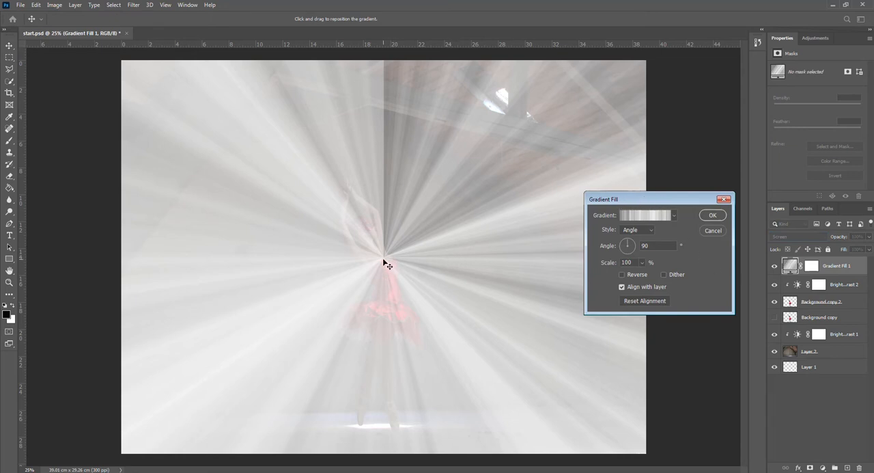
pyautogui.moveTo(384, 260); pyautogui.dragTo(526, 78)
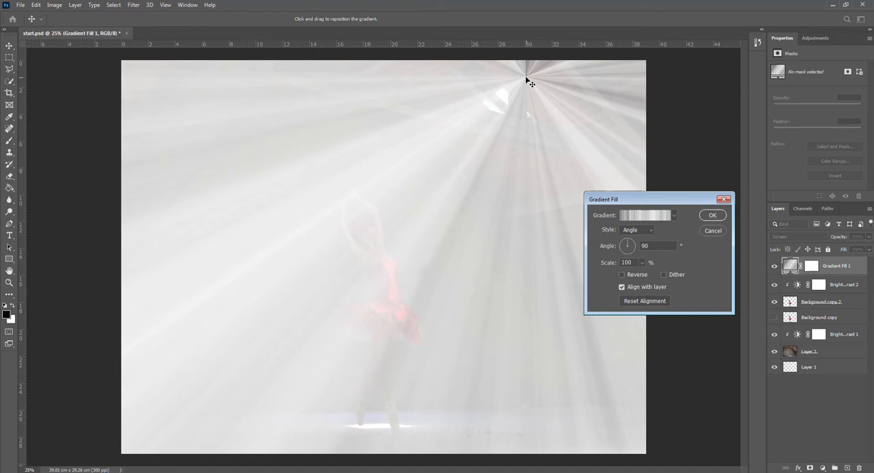
pyautogui.moveTo(525, 79); pyautogui.dragTo(524, 83)
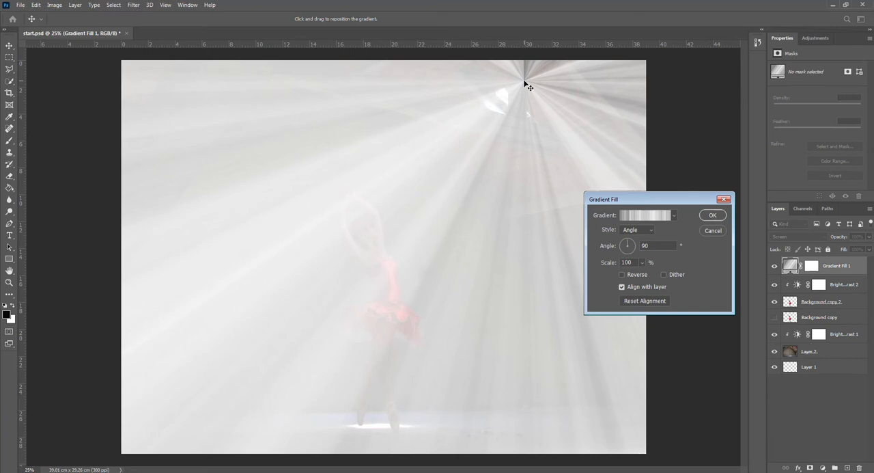
pyautogui.moveTo(525, 83); pyautogui.dragTo(525, 83)
pyautogui.click(712, 216)
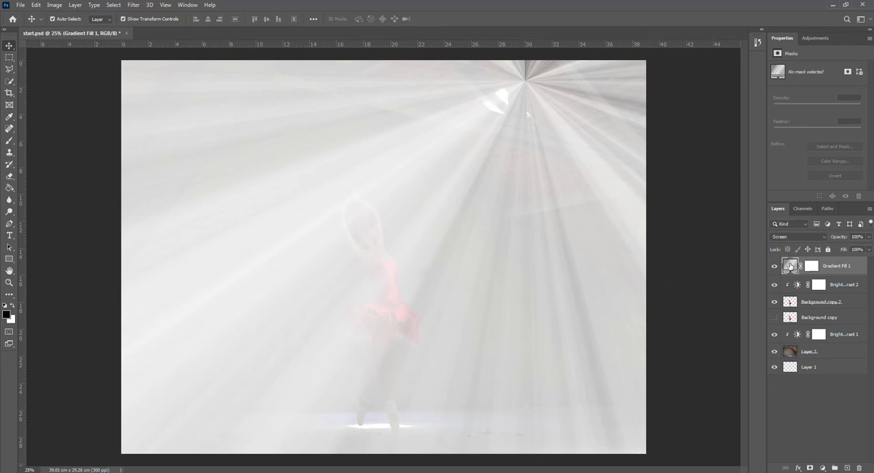
# Randomize the gradient fill's noise again for darker, subtler light rays and accept the new gradient
pyautogui.doubleClick(790, 266)
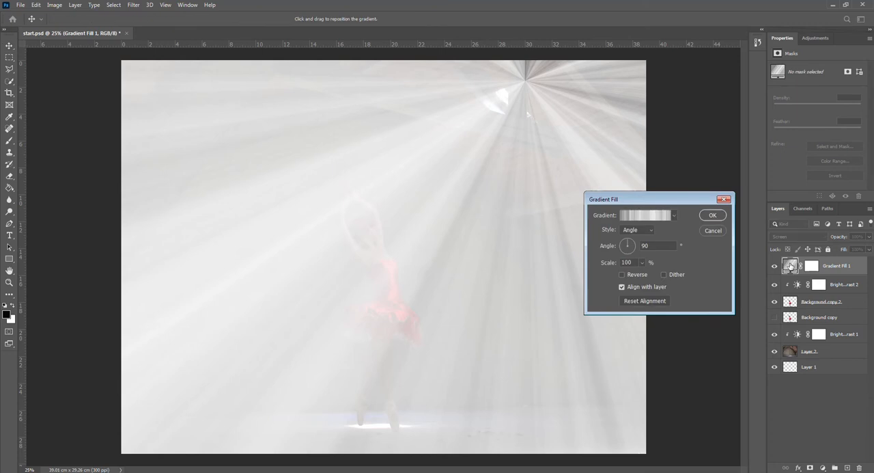
pyautogui.click(650, 216)
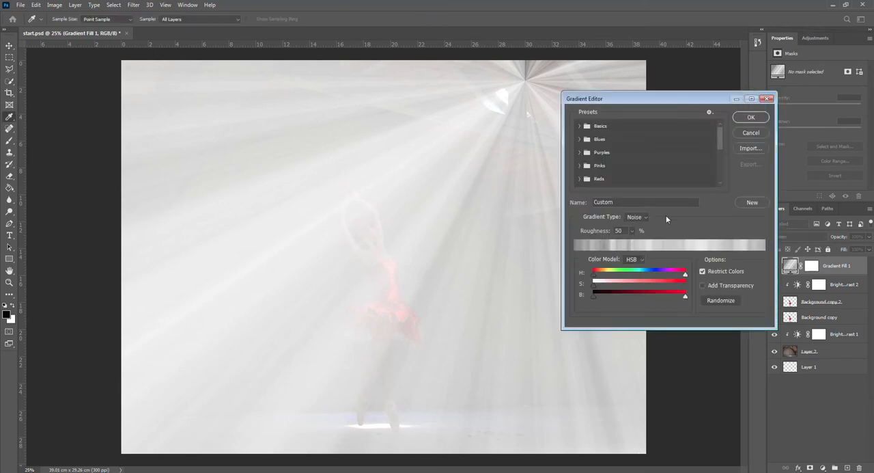
pyautogui.click(718, 302)
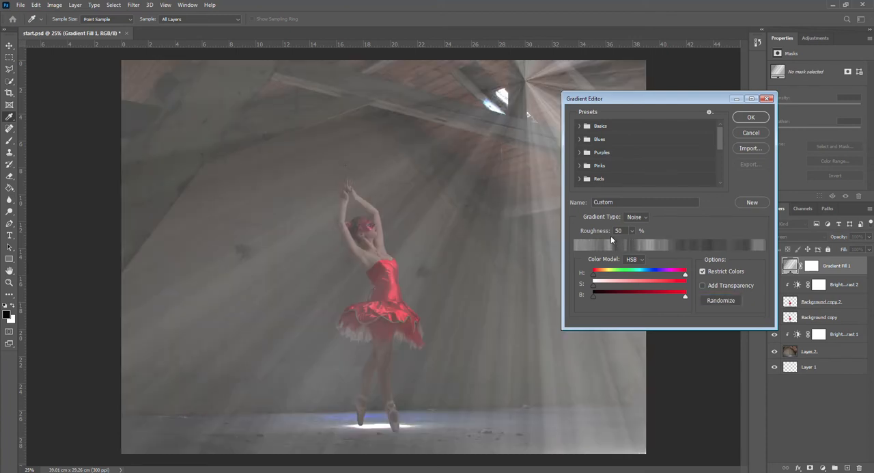
pyautogui.click(748, 118)
pyautogui.click(710, 216)
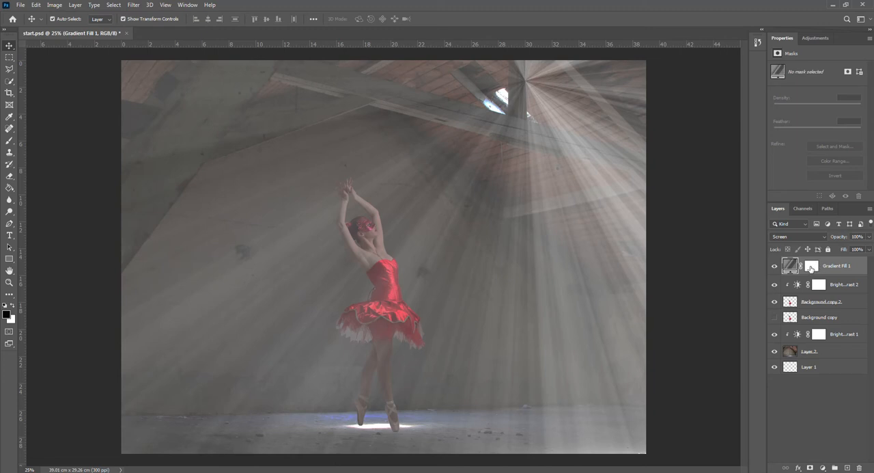
# Paint black on the Gradient Fill 1 mask with a 400 px brush to hide the rays beyond both sides of the light beam
pyautogui.click(810, 267)
pyautogui.click(10, 140)
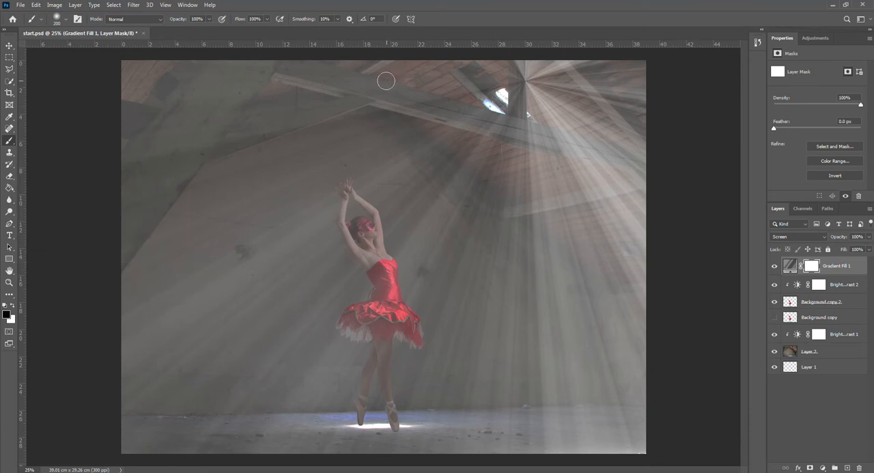
pyautogui.press(']')
pyautogui.press(']')
pyautogui.press(']')
pyautogui.moveTo(503, 64)
pyautogui.mouseDown()
pyautogui.moveTo(558, 122)
pyautogui.moveTo(526, 63)
pyautogui.moveTo(570, 104)
pyautogui.moveTo(549, 64)
pyautogui.moveTo(622, 105)
pyautogui.moveTo(595, 67)
pyautogui.moveTo(654, 94)
pyautogui.moveTo(640, 110)
pyautogui.moveTo(578, 89)
pyautogui.moveTo(609, 156)
pyautogui.moveTo(584, 128)
pyautogui.moveTo(589, 164)
pyautogui.mouseUp()
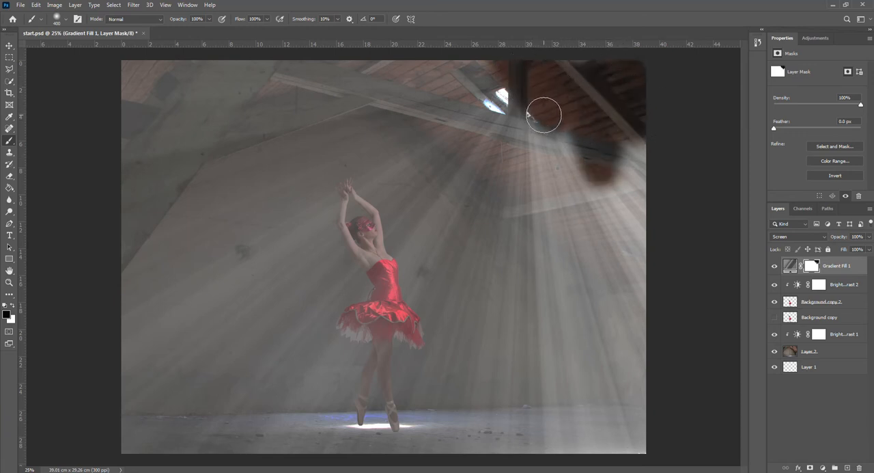
pyautogui.moveTo(544, 113)
pyautogui.mouseDown()
pyautogui.moveTo(548, 444)
pyautogui.moveTo(556, 127)
pyautogui.moveTo(581, 433)
pyautogui.moveTo(585, 240)
pyautogui.moveTo(609, 412)
pyautogui.moveTo(627, 201)
pyautogui.moveTo(651, 369)
pyautogui.moveTo(642, 225)
pyautogui.mouseUp()
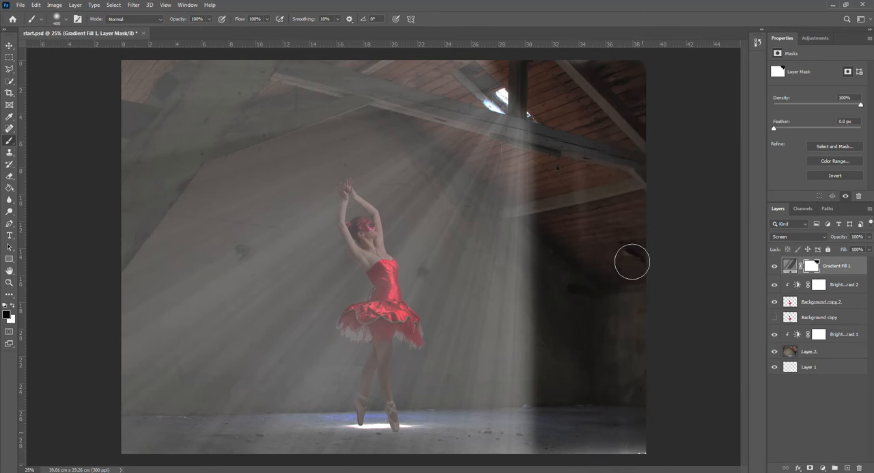
pyautogui.moveTo(548, 123)
pyautogui.mouseDown()
pyautogui.moveTo(495, 456)
pyautogui.moveTo(526, 271)
pyautogui.moveTo(519, 444)
pyautogui.mouseUp()
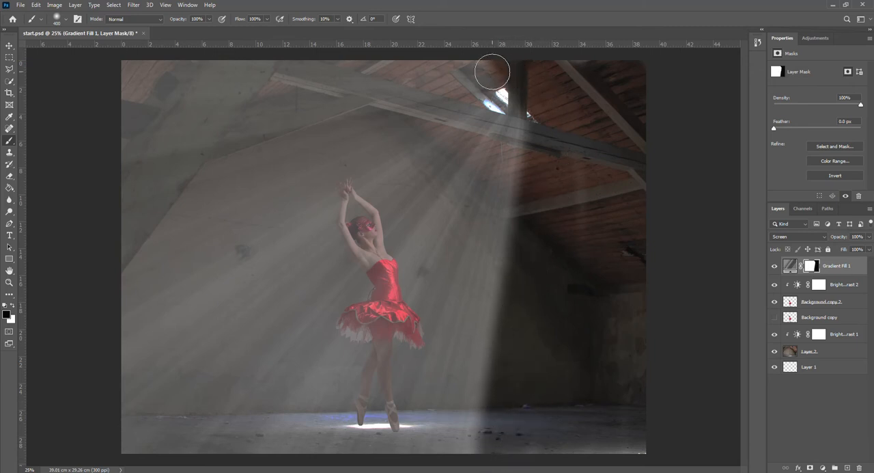
pyautogui.moveTo(489, 73)
pyautogui.mouseDown()
pyautogui.moveTo(117, 282)
pyautogui.moveTo(222, 194)
pyautogui.moveTo(52, 283)
pyautogui.moveTo(476, 28)
pyautogui.moveTo(262, 160)
pyautogui.moveTo(307, 155)
pyautogui.moveTo(473, 77)
pyautogui.moveTo(199, 193)
pyautogui.moveTo(384, 66)
pyautogui.moveTo(140, 196)
pyautogui.moveTo(354, 69)
pyautogui.moveTo(320, 80)
pyautogui.moveTo(101, 195)
pyautogui.moveTo(168, 166)
pyautogui.moveTo(104, 219)
pyautogui.moveTo(242, 89)
pyautogui.moveTo(319, 47)
pyautogui.moveTo(44, 208)
pyautogui.moveTo(276, 60)
pyautogui.moveTo(80, 144)
pyautogui.moveTo(224, 54)
pyautogui.moveTo(127, 63)
pyautogui.mouseUp()
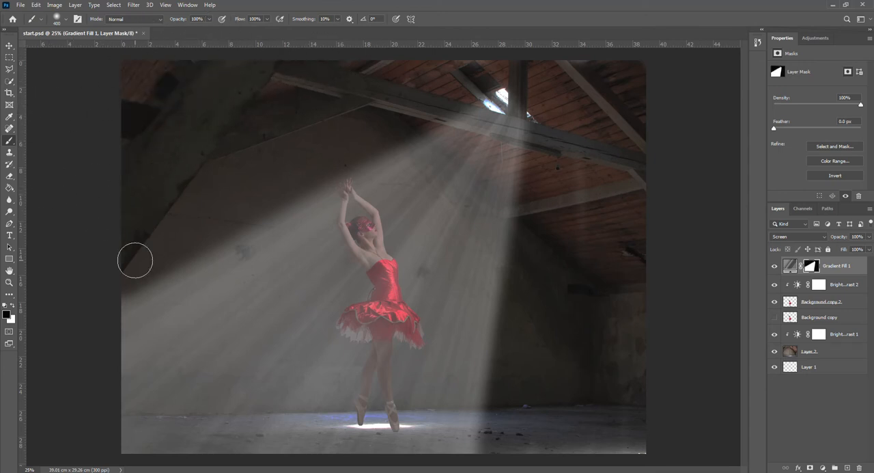
# Enlarge the brush to 1300 px and fade the rays on the mask along the image's outer edges
pyautogui.press(']')
pyautogui.press(']')
pyautogui.press(']')
pyautogui.press(']')
pyautogui.press(']')
pyautogui.press(']')
pyautogui.press(']')
pyautogui.press(']')
pyautogui.press(']')
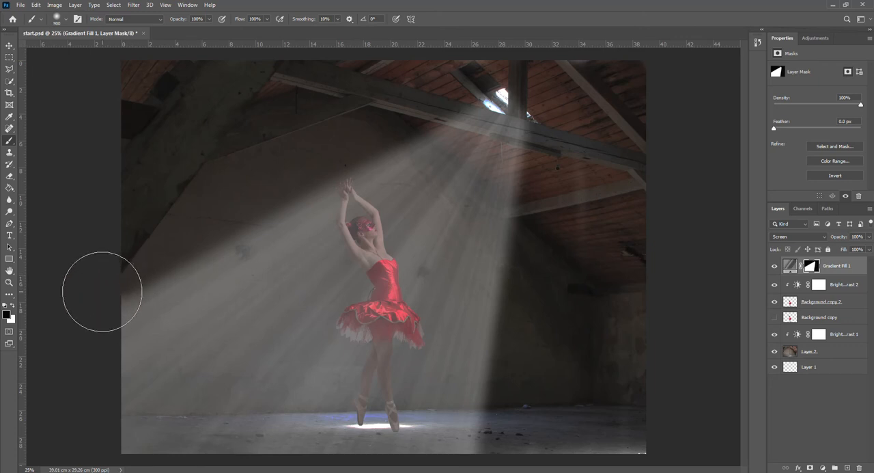
pyautogui.moveTo(92, 297)
pyautogui.mouseDown()
pyautogui.moveTo(88, 348)
pyautogui.moveTo(99, 366)
pyautogui.moveTo(89, 406)
pyautogui.moveTo(129, 470)
pyautogui.mouseUp()
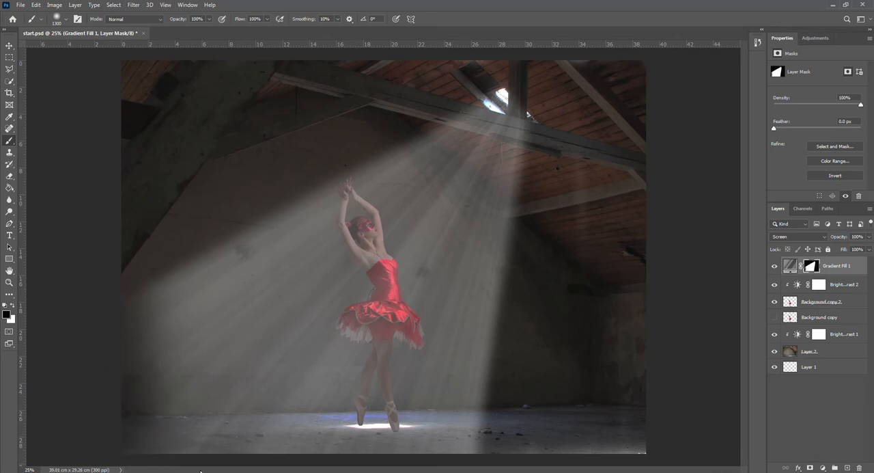
pyautogui.scroll(-2, 370, 403)
pyautogui.moveTo(210, 432)
pyautogui.mouseDown()
pyautogui.moveTo(338, 447)
pyautogui.moveTo(370, 433)
pyautogui.moveTo(430, 433)
pyautogui.moveTo(485, 419)
pyautogui.moveTo(531, 289)
pyautogui.moveTo(613, 226)
pyautogui.mouseUp()
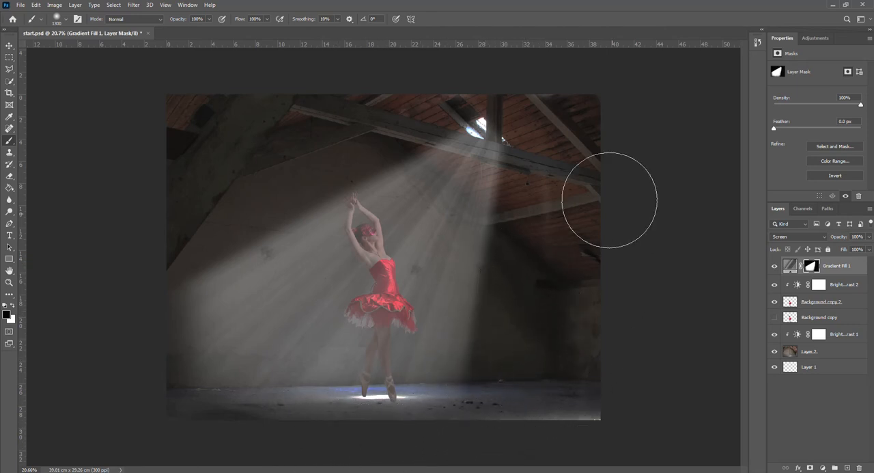
pyautogui.moveTo(253, 197)
pyautogui.mouseDown()
pyautogui.moveTo(138, 260)
pyautogui.moveTo(143, 293)
pyautogui.moveTo(121, 340)
pyautogui.moveTo(136, 384)
pyautogui.moveTo(153, 362)
pyautogui.mouseUp()
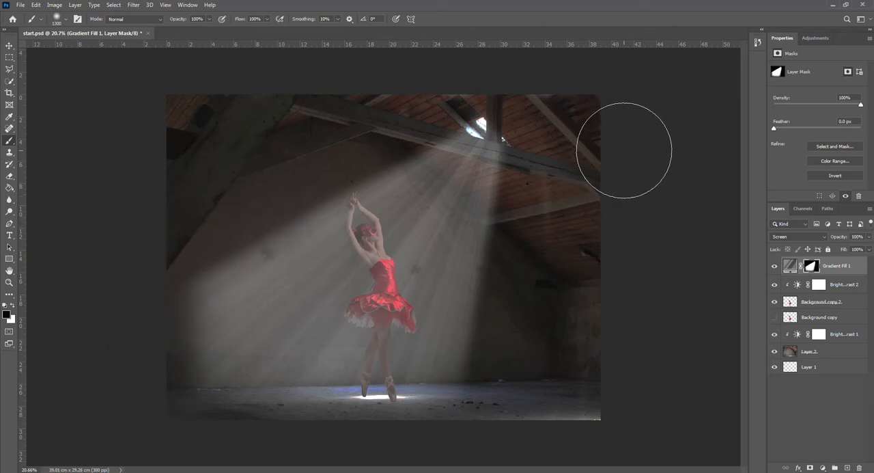
pyautogui.hotkey('ctrl', '+')
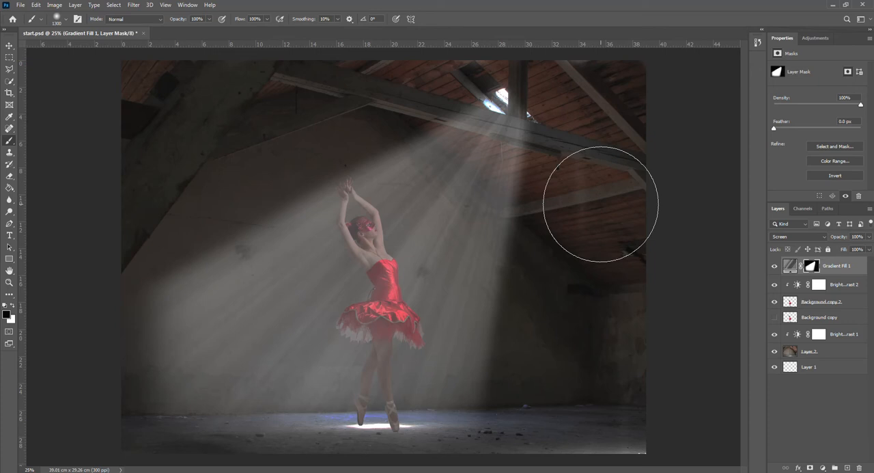
# Add a Levels adjustment layer above Gradient Fill 1 and clip it to that layer
pyautogui.click(791, 267)
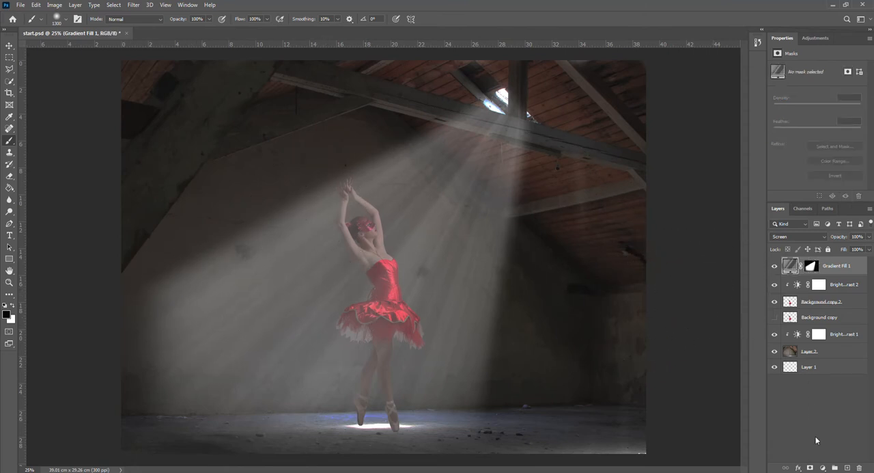
pyautogui.click(822, 467)
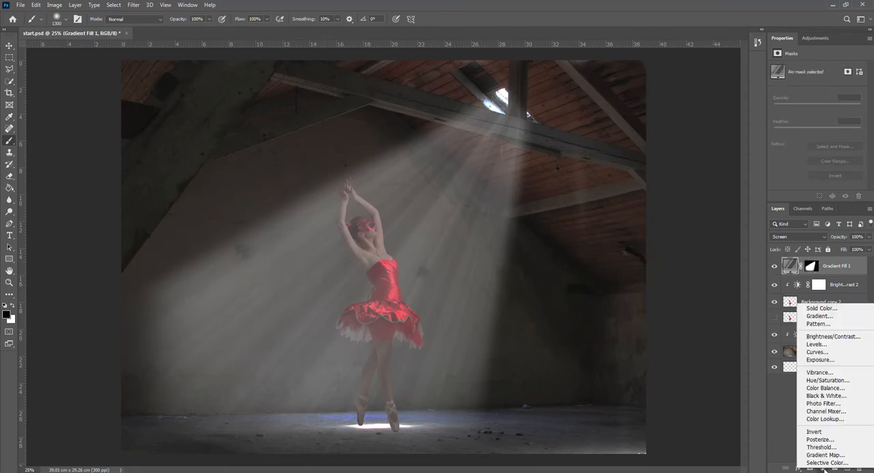
pyautogui.click(817, 346)
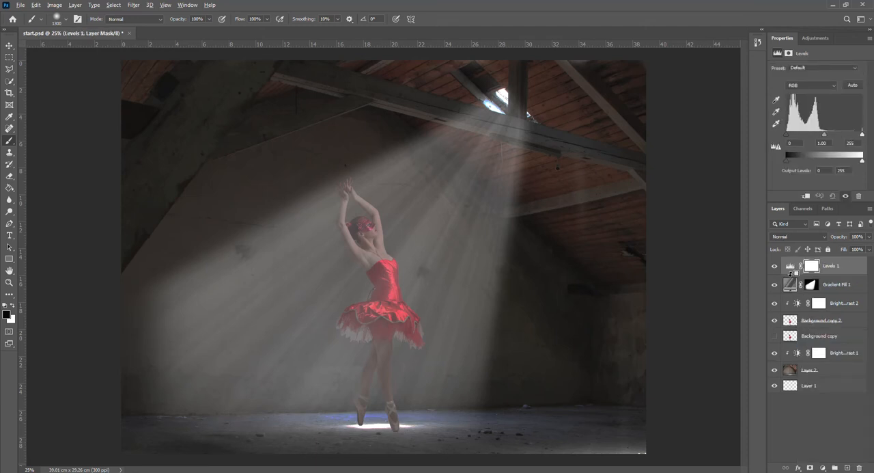
pyautogui.keyDown('alt'); pyautogui.click(791, 273); pyautogui.keyUp('alt')
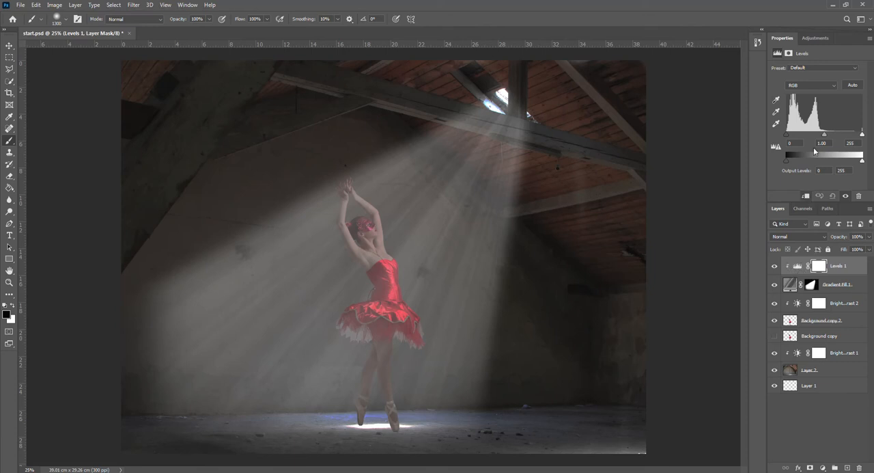
# Set the Levels input values to 27 for shadows, 0.86 for midtones and 218 for highlights
pyautogui.moveTo(786, 137); pyautogui.dragTo(801, 138)
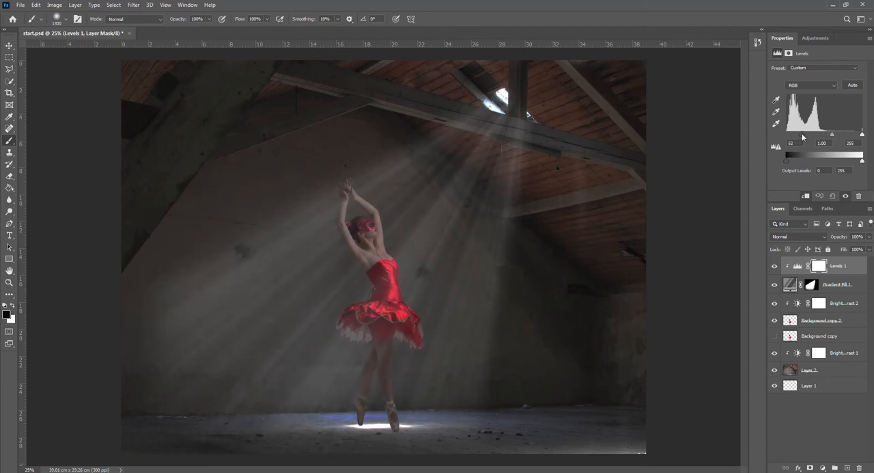
pyautogui.moveTo(798, 137); pyautogui.dragTo(793, 137)
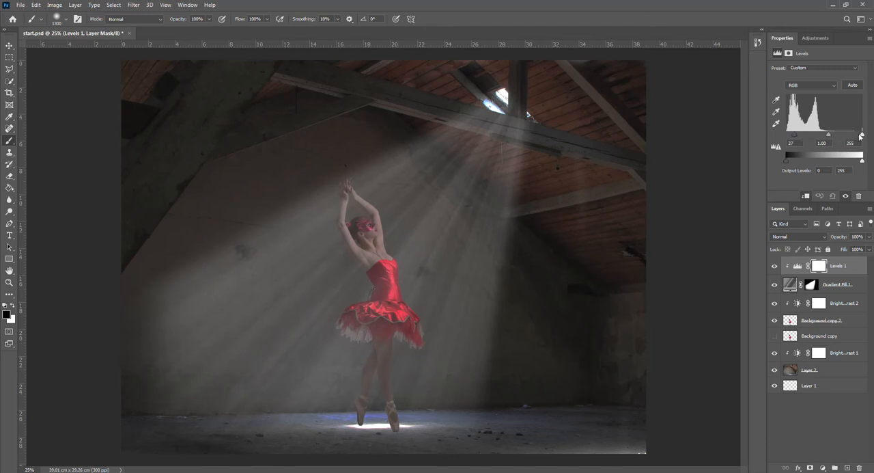
pyautogui.moveTo(863, 134); pyautogui.dragTo(858, 134)
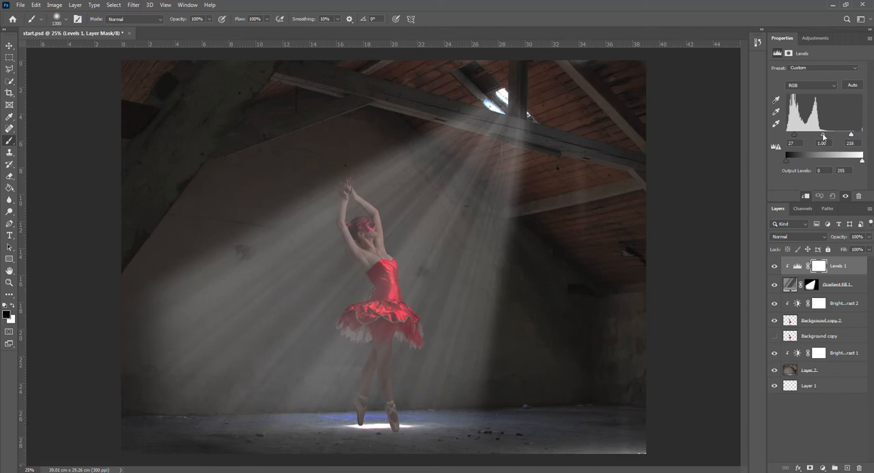
pyautogui.moveTo(822, 136); pyautogui.dragTo(812, 136)
pyautogui.moveTo(813, 136); pyautogui.dragTo(823, 137)
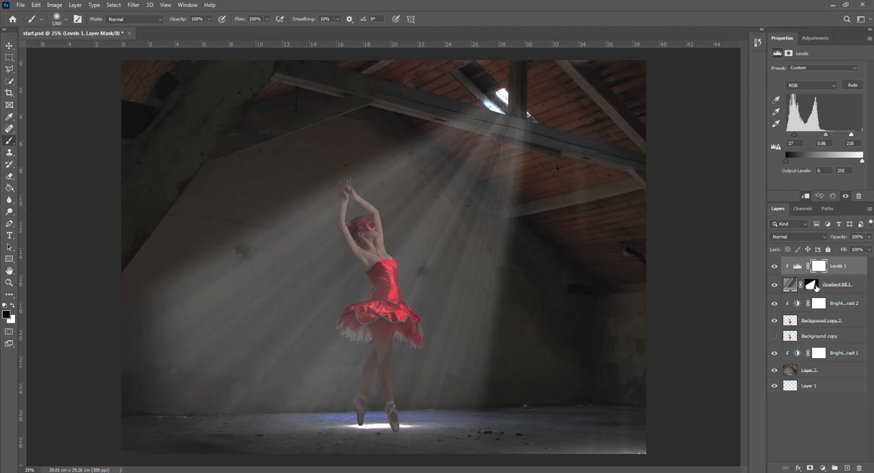
# On the Gradient Fill 1 mask, outline the wooden beams in front of the roof opening with a Polygonal Lasso selection
pyautogui.click(811, 284)
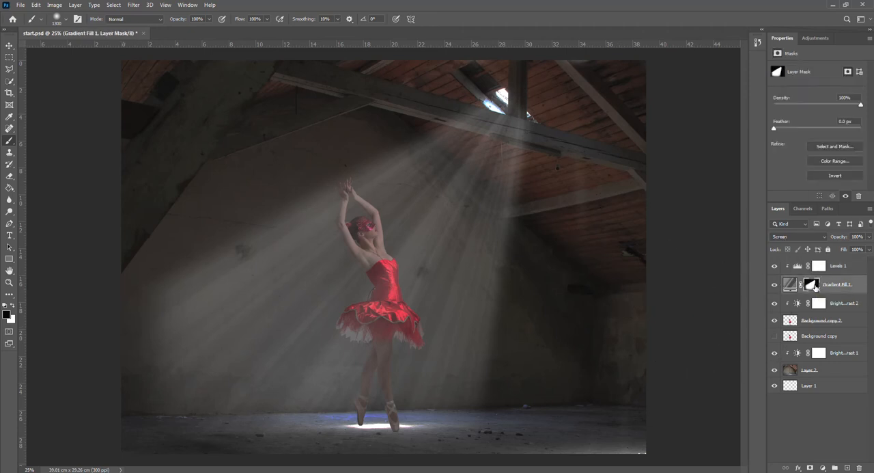
pyautogui.click(10, 70)
pyautogui.scroll(5, 462, 125)
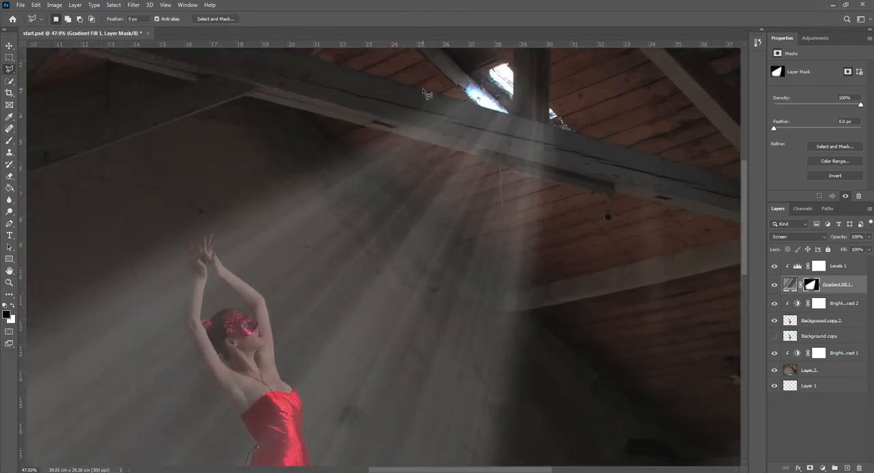
pyautogui.click(514, 115)
pyautogui.click(514, 61)
pyautogui.click(552, 72)
pyautogui.click(575, 133)
pyautogui.click(565, 185)
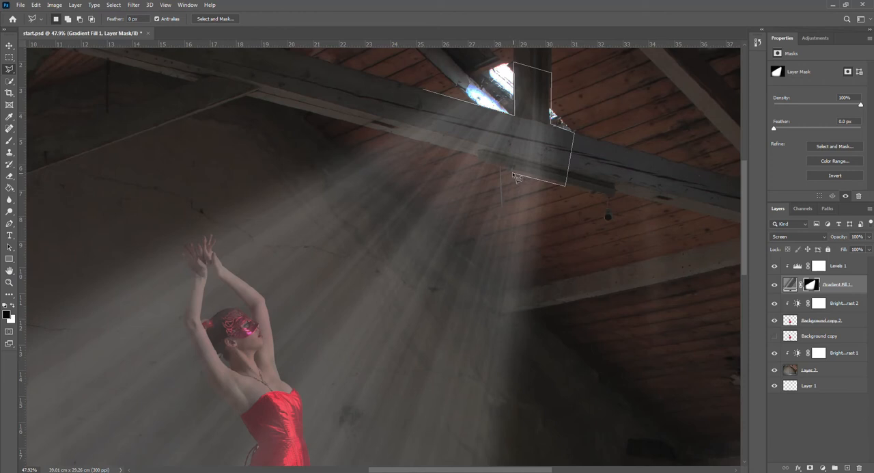
pyautogui.click(512, 172)
pyautogui.click(478, 160)
pyautogui.click(373, 129)
pyautogui.click(424, 91)
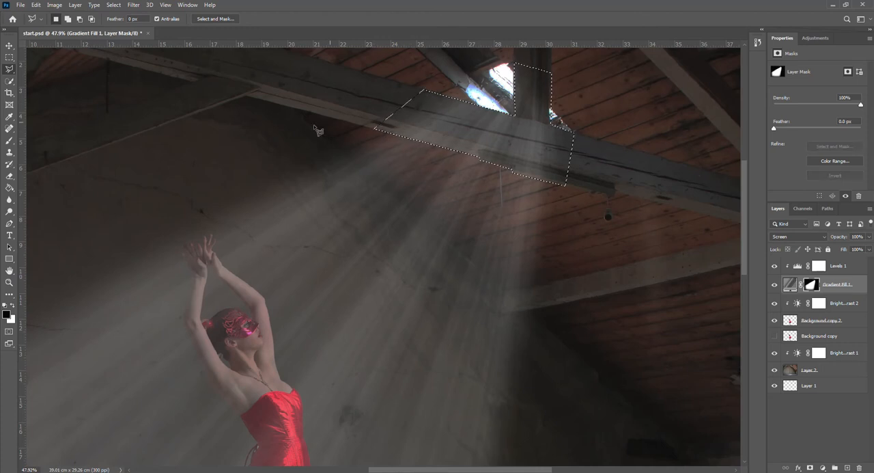
# Paint black inside the beam selection to hide the rays on the wood, and deselect
pyautogui.click(9, 141)
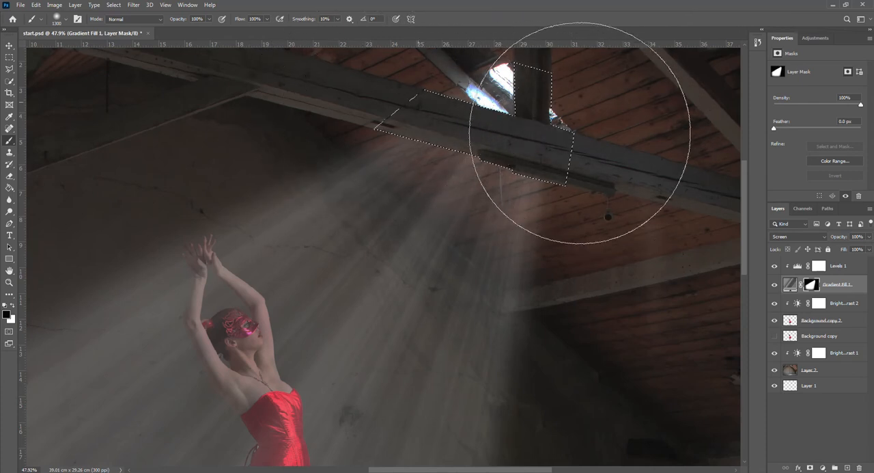
pyautogui.click(113, 5)
pyautogui.click(122, 25)
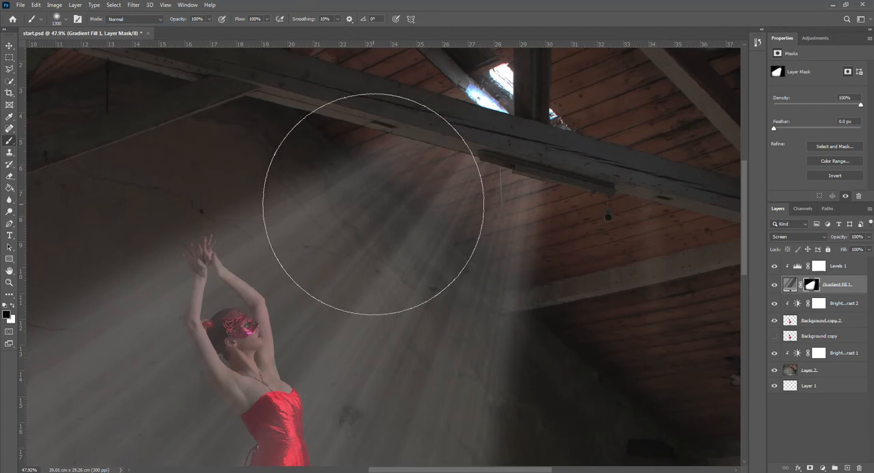
pyautogui.scroll(-3, 372, 171)
pyautogui.scroll(-2, 378, 208)
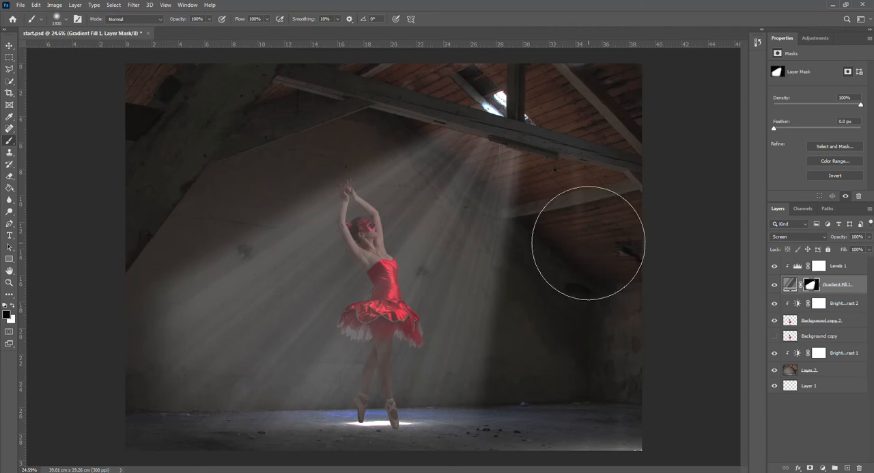
# Choose the Dust2 brush from the 03 Dust set for the Brush tool
pyautogui.click(829, 266)
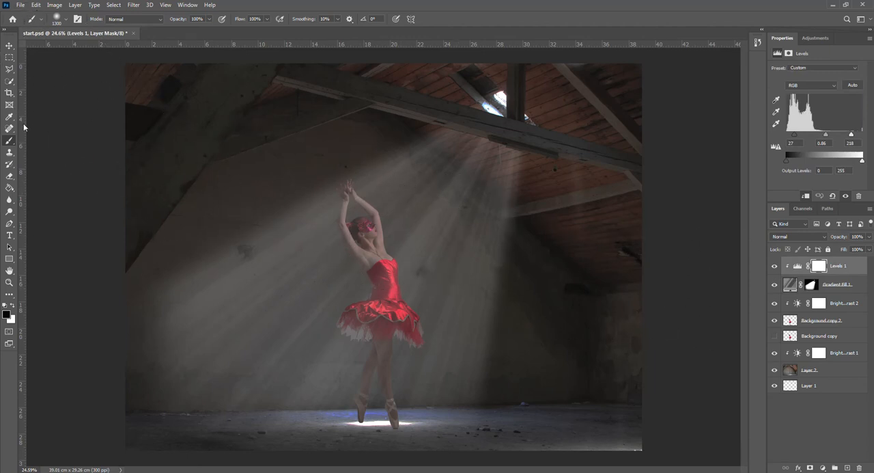
pyautogui.click(61, 20)
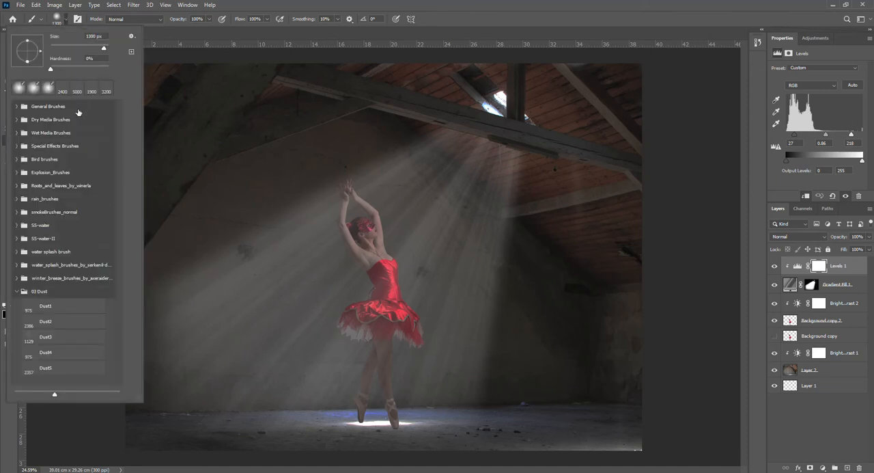
pyautogui.click(44, 321)
pyautogui.click(171, 284)
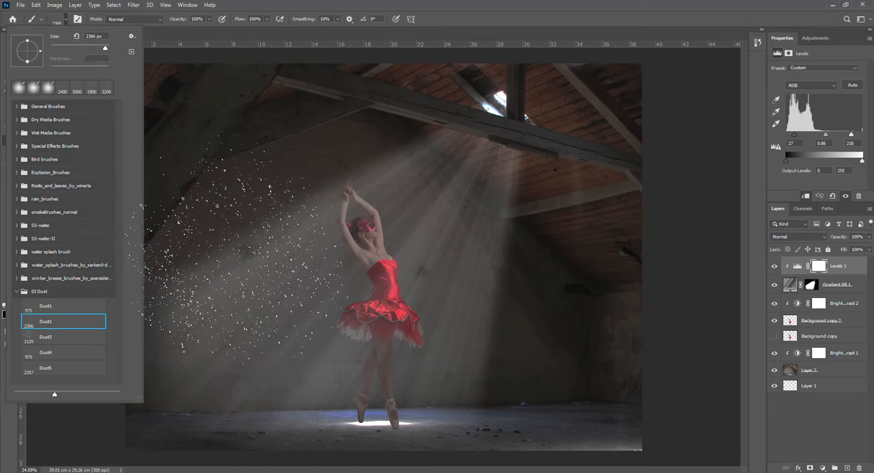
pyautogui.click(269, 30)
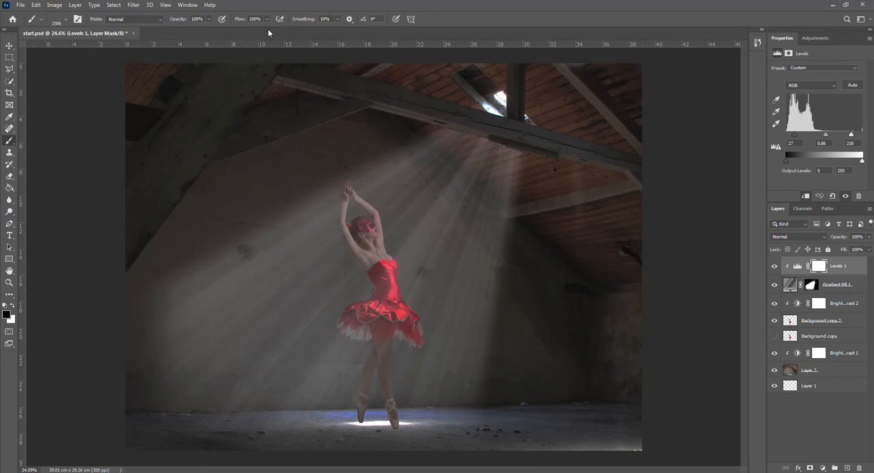
# Add two empty layers above Levels 1 and make the lower one, Layer 3, active
pyautogui.click(12, 306)
pyautogui.click(839, 267)
pyautogui.click(847, 467)
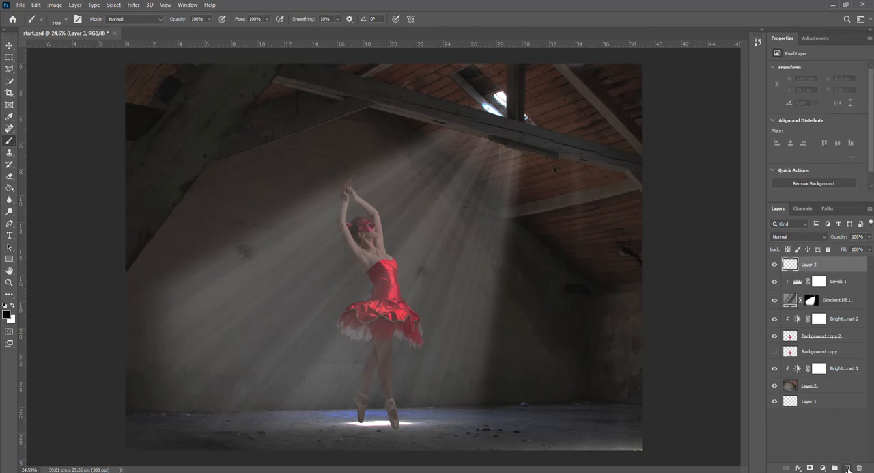
pyautogui.click(848, 469)
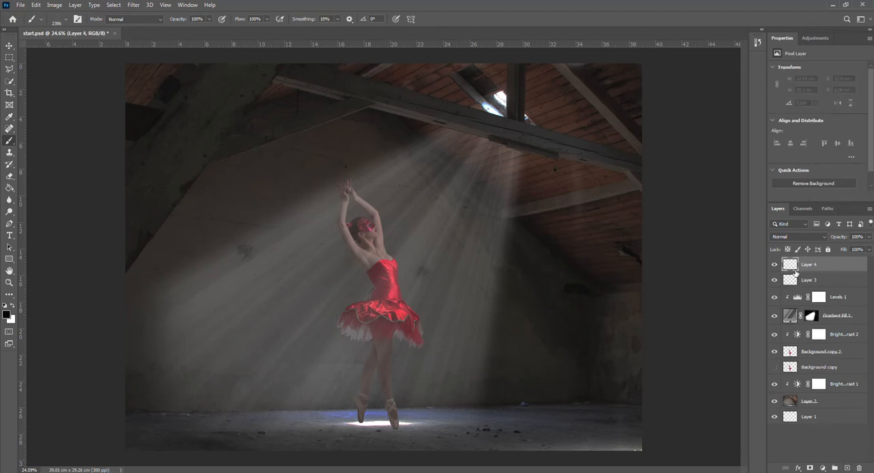
pyautogui.click(803, 281)
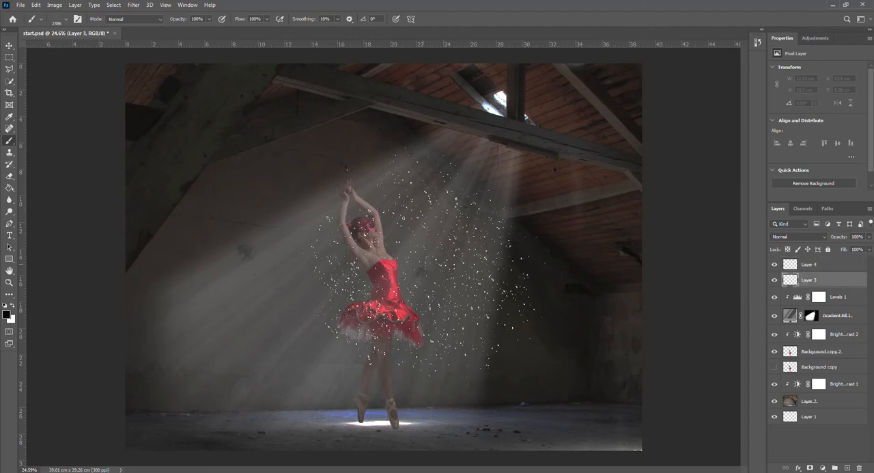
# Enlarge the Dust2 brush to 4800 px so it spans nearly the whole image
pyautogui.press(']')
pyautogui.press(']')
pyautogui.press(']')
pyautogui.press(']')
pyautogui.press(']')
pyautogui.press(']')
pyautogui.press(']')
pyautogui.press(']')
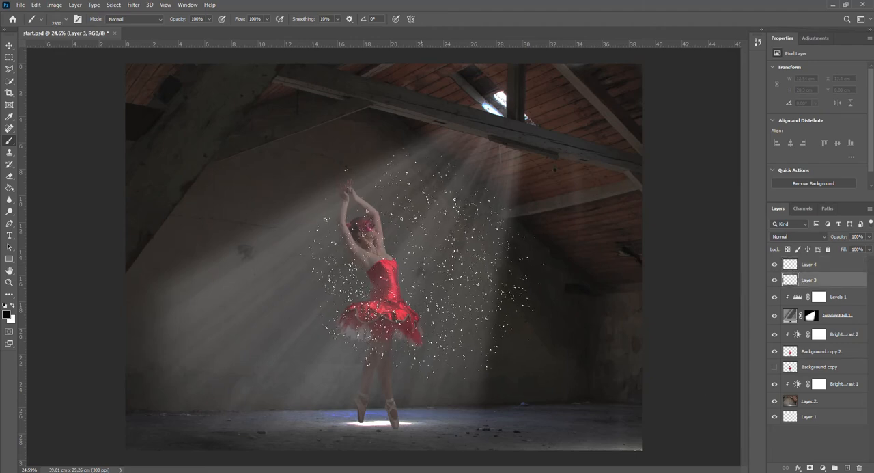
pyautogui.press(']')
pyautogui.press(']')
pyautogui.press(']')
pyautogui.press(']')
pyautogui.press(']')
pyautogui.press(']')
pyautogui.press(']')
pyautogui.press(']')
pyautogui.press(']')
pyautogui.press(']')
pyautogui.press(']')
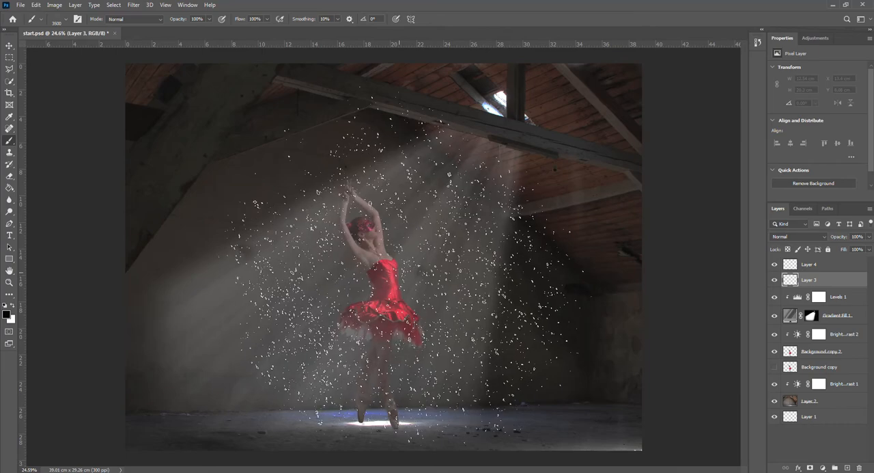
pyautogui.press(']')
pyautogui.press(']')
pyautogui.press(']')
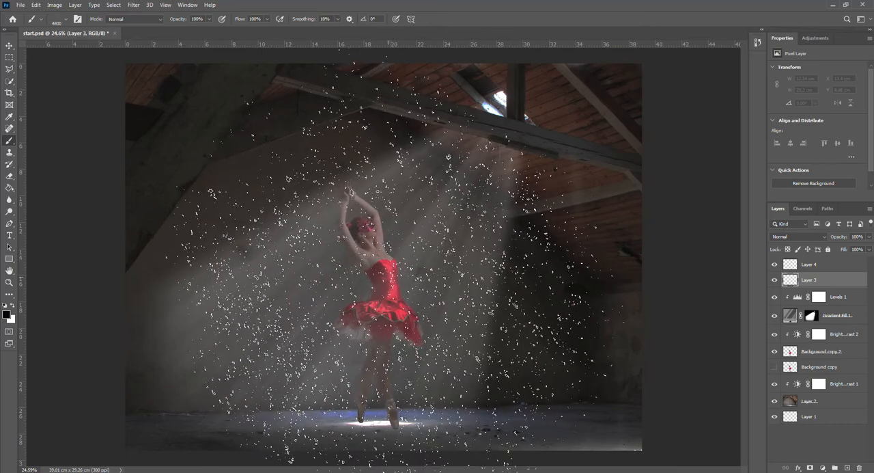
pyautogui.press(']')
pyautogui.press(']')
pyautogui.press(']')
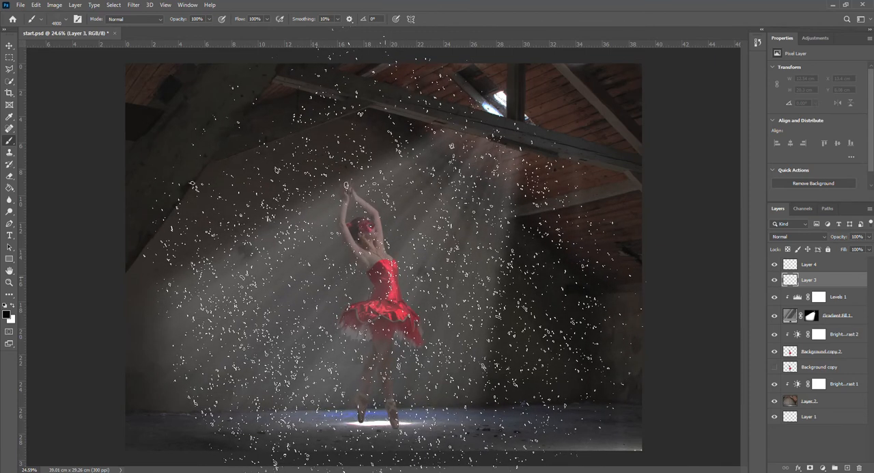
pyautogui.click(385, 278)
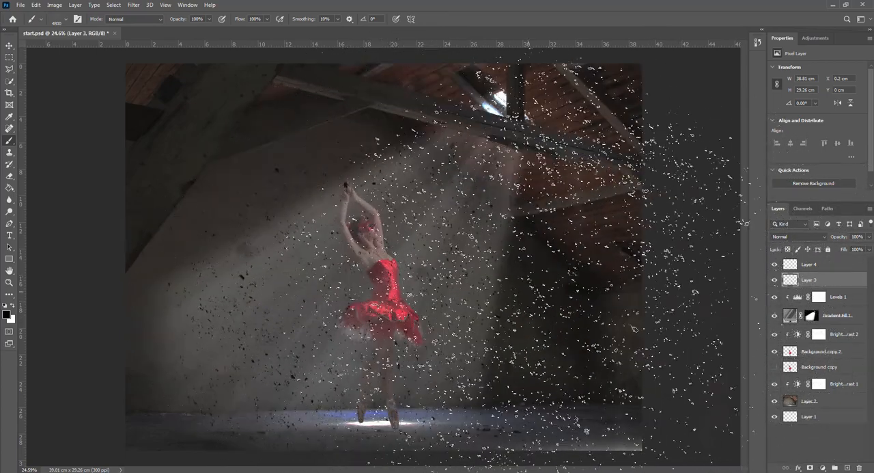
pyautogui.click(756, 43)
pyautogui.click(683, 302)
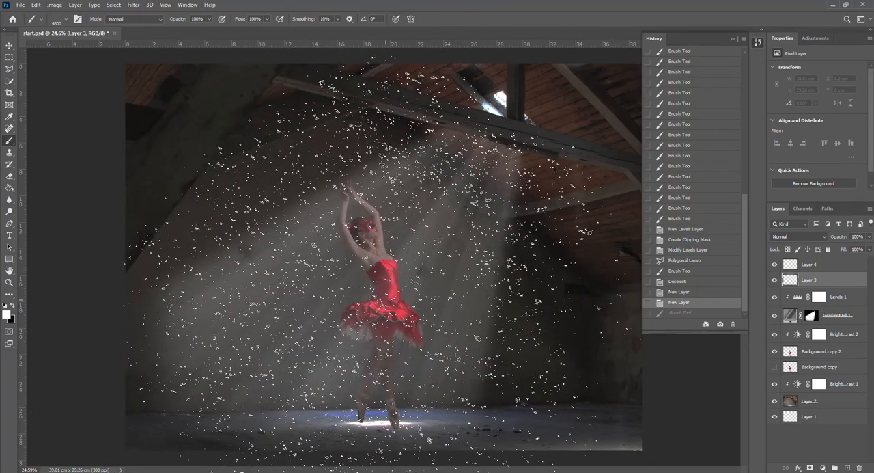
# Stamp white dust across the whole image on Layer 3 with the 4800 px brush
pyautogui.hotkey('ctrl', 'shift', 'z')
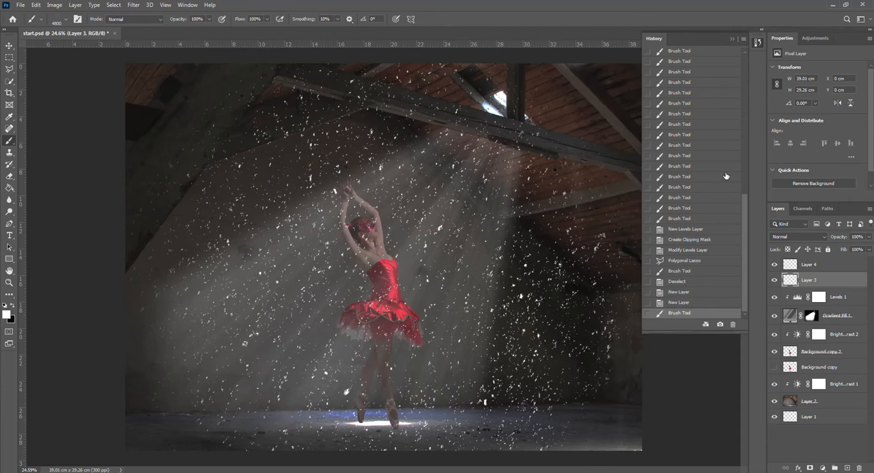
pyautogui.click(733, 39)
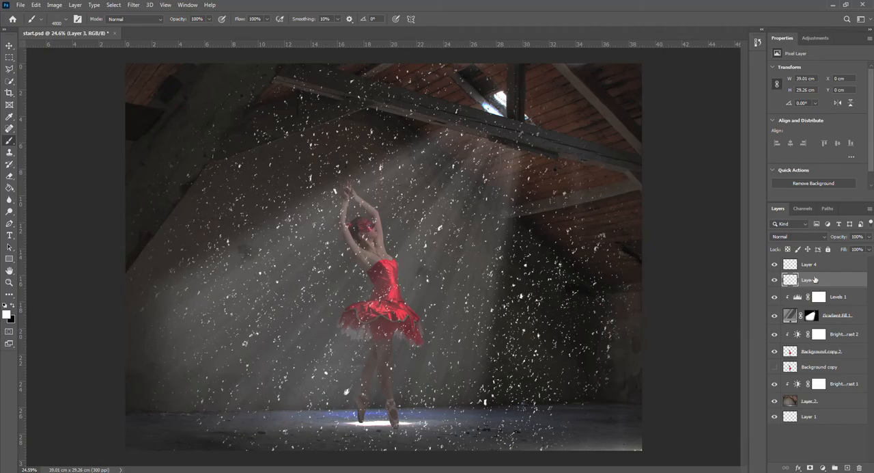
# On Layer 4, reduce the dust brush to 2700 px and stamp finer white dust around the ballerina and across the light beam
pyautogui.click(812, 266)
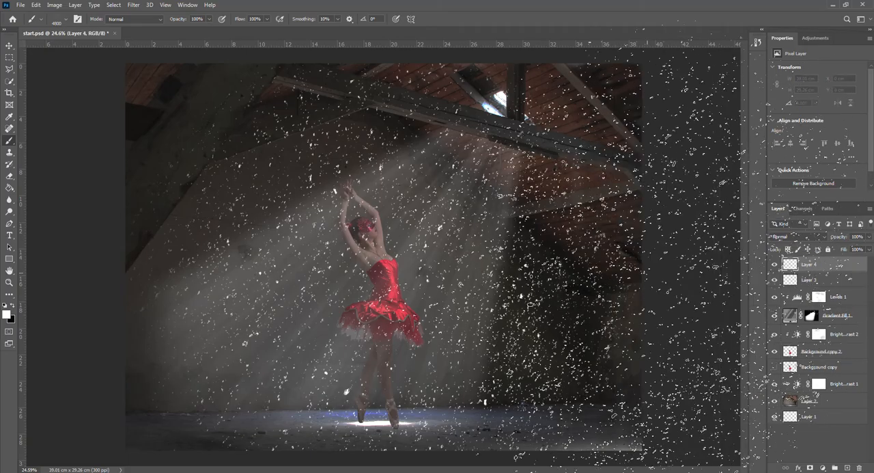
pyautogui.press('[')
pyautogui.press('[')
pyautogui.press('[')
pyautogui.press('[')
pyautogui.press('[')
pyautogui.press('[')
pyautogui.press('[')
pyautogui.press('[')
pyautogui.press('[')
pyautogui.press('[')
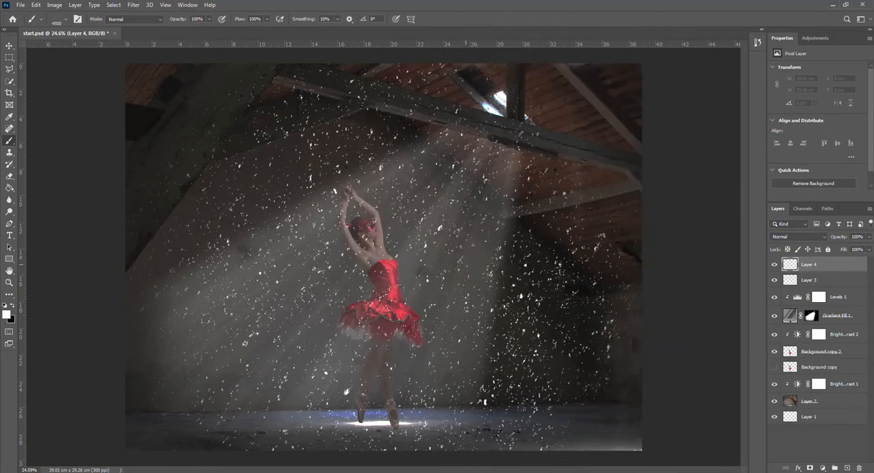
pyautogui.press('[')
pyautogui.press('[')
pyautogui.press('[')
pyautogui.press('[')
pyautogui.press('[')
pyautogui.press('[')
pyautogui.press('[')
pyautogui.press('[')
pyautogui.press('[')
pyautogui.press('[')
pyautogui.press('[')
pyautogui.press('[')
pyautogui.press(']')
pyautogui.moveTo(334, 321)
pyautogui.mouseDown()
pyautogui.moveTo(459, 218)
pyautogui.moveTo(525, 308)
pyautogui.mouseUp()
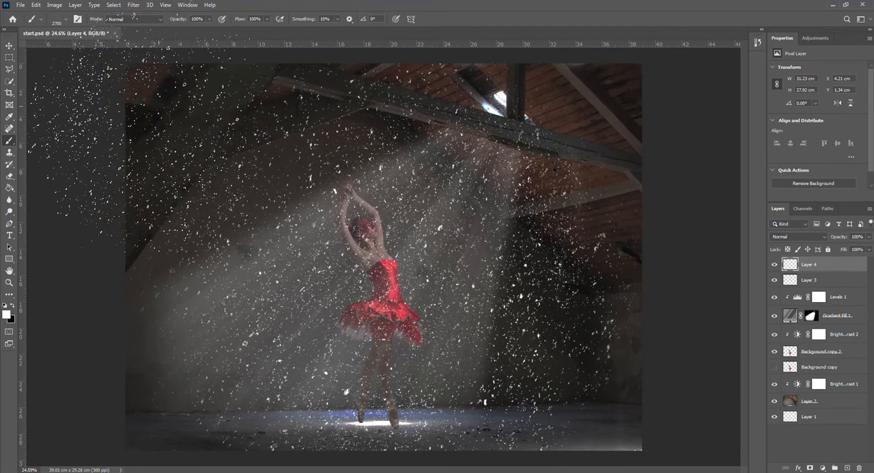
# Switch to the soft round brush with 0% hardness and reduce its size to 1200 px
pyautogui.click(66, 20)
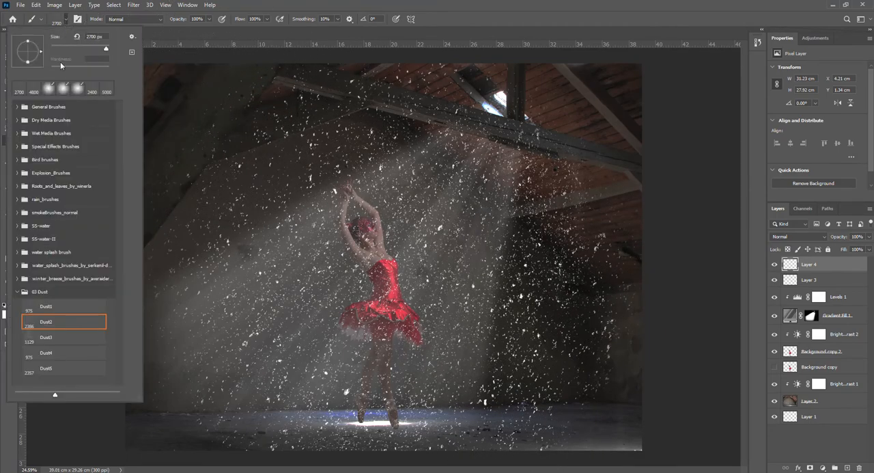
pyautogui.click(50, 88)
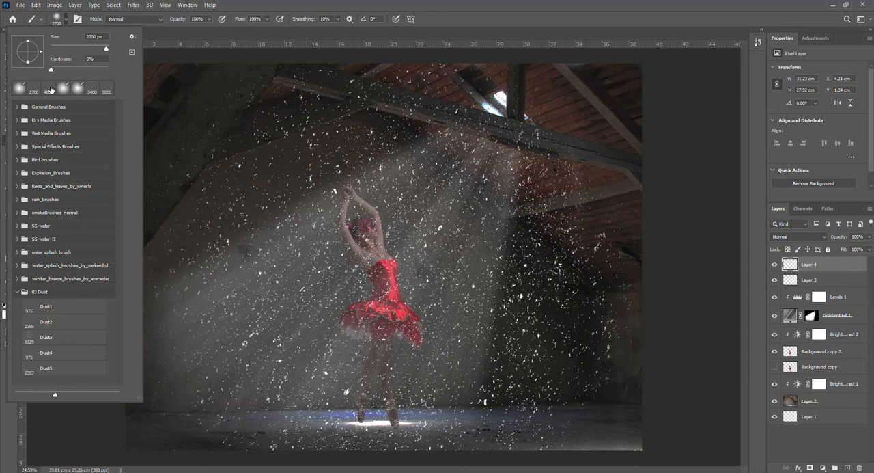
pyautogui.click(208, 30)
pyautogui.press('[')
pyautogui.press('[')
pyautogui.press('[')
pyautogui.press('[')
pyautogui.press('[')
pyautogui.press('[')
pyautogui.press('[')
pyautogui.press('[')
pyautogui.press('[')
pyautogui.press('[')
pyautogui.press('[')
pyautogui.press('[')
pyautogui.press('[')
pyautogui.press('[')
pyautogui.press('[')
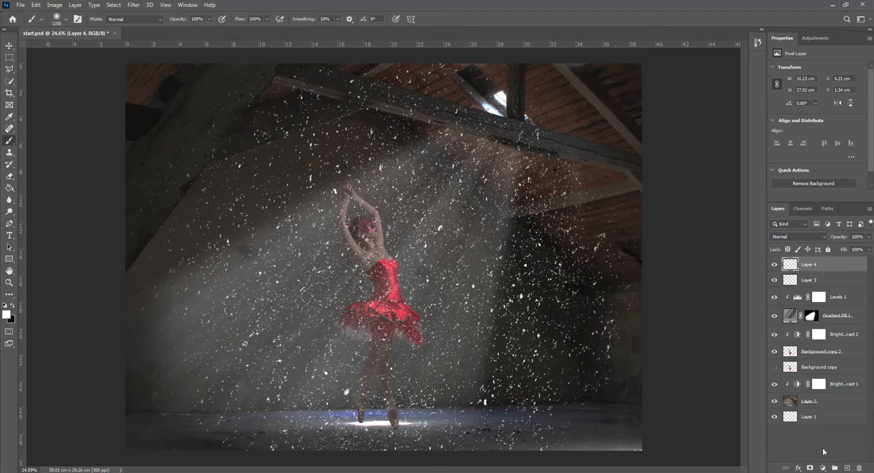
# Add a white layer mask to Layer 4 and another one to Layer 3
pyautogui.click(810, 468)
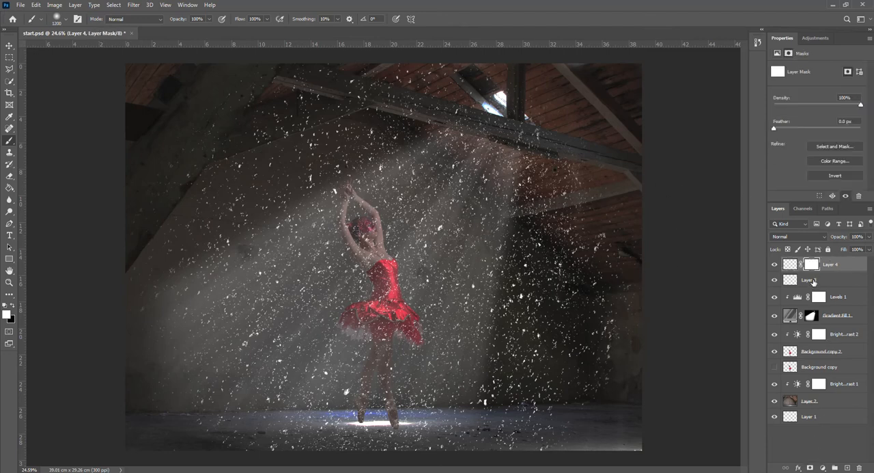
pyautogui.click(812, 280)
pyautogui.click(810, 468)
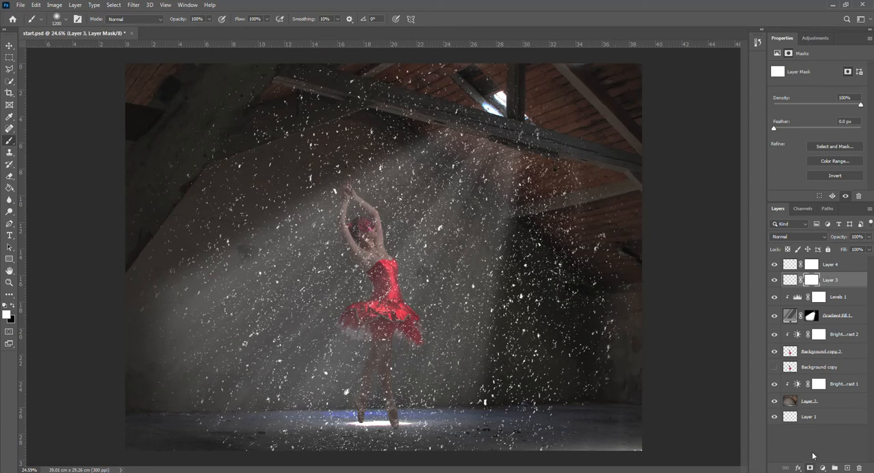
pyautogui.click(790, 281)
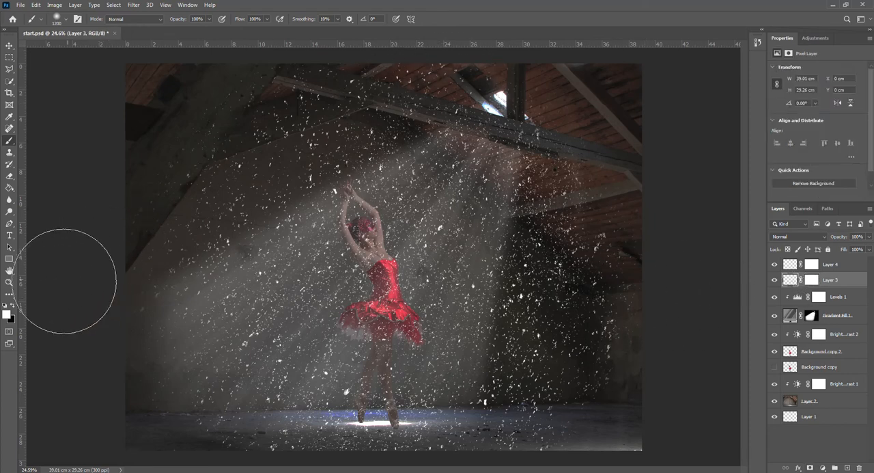
pyautogui.click(13, 307)
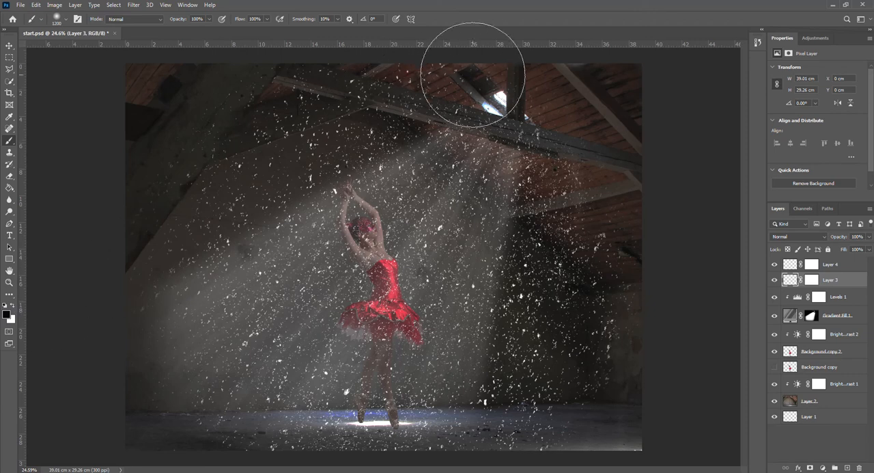
pyautogui.moveTo(463, 58)
pyautogui.mouseDown()
pyautogui.moveTo(381, 105)
pyautogui.moveTo(456, 77)
pyautogui.moveTo(389, 107)
pyautogui.moveTo(456, 68)
pyautogui.moveTo(234, 177)
pyautogui.moveTo(283, 158)
pyautogui.moveTo(181, 218)
pyautogui.moveTo(243, 189)
pyautogui.moveTo(130, 267)
pyautogui.moveTo(396, 95)
pyautogui.moveTo(233, 114)
pyautogui.moveTo(336, 68)
pyautogui.moveTo(124, 112)
pyautogui.moveTo(83, 149)
pyautogui.moveTo(256, 103)
pyautogui.moveTo(391, 90)
pyautogui.moveTo(269, 156)
pyautogui.moveTo(440, 102)
pyautogui.moveTo(569, 112)
pyautogui.moveTo(561, 142)
pyautogui.moveTo(580, 133)
pyautogui.moveTo(579, 149)
pyautogui.moveTo(529, 323)
pyautogui.moveTo(573, 182)
pyautogui.moveTo(527, 435)
pyautogui.moveTo(593, 256)
pyautogui.moveTo(559, 421)
pyautogui.moveTo(631, 284)
pyautogui.moveTo(575, 404)
pyautogui.moveTo(628, 269)
pyautogui.moveTo(600, 374)
pyautogui.moveTo(617, 313)
pyautogui.moveTo(581, 305)
pyautogui.moveTo(578, 245)
pyautogui.moveTo(608, 197)
pyautogui.mouseUp()
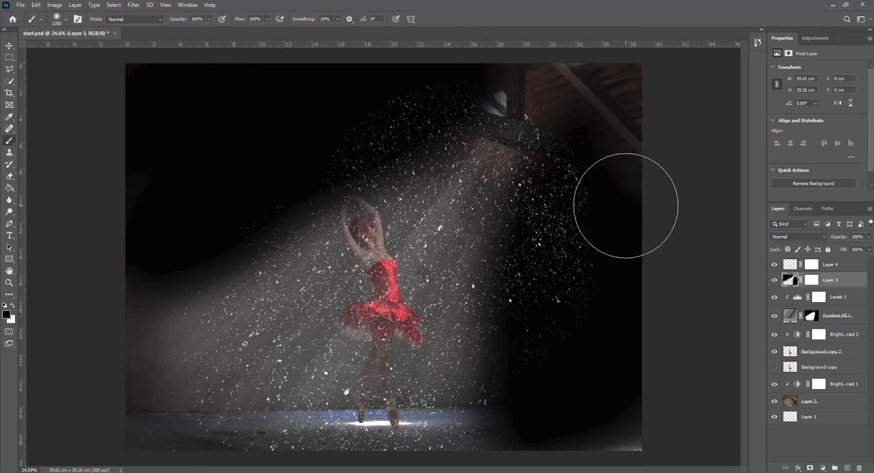
pyautogui.click(758, 42)
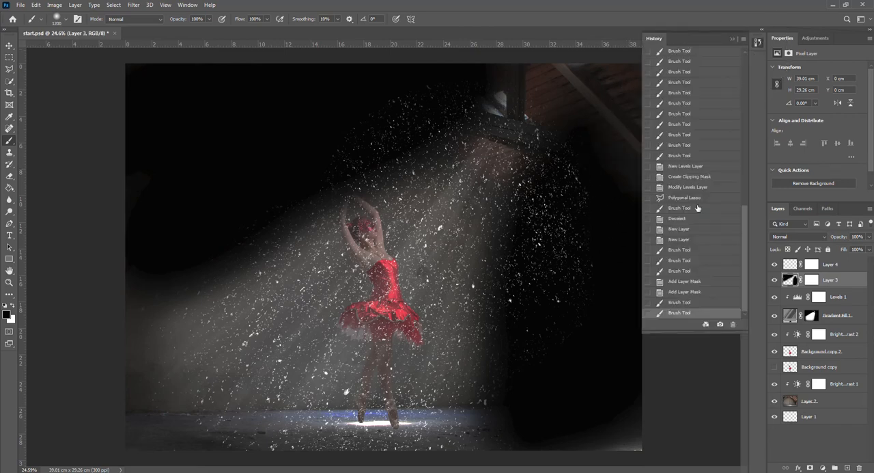
pyautogui.click(684, 292)
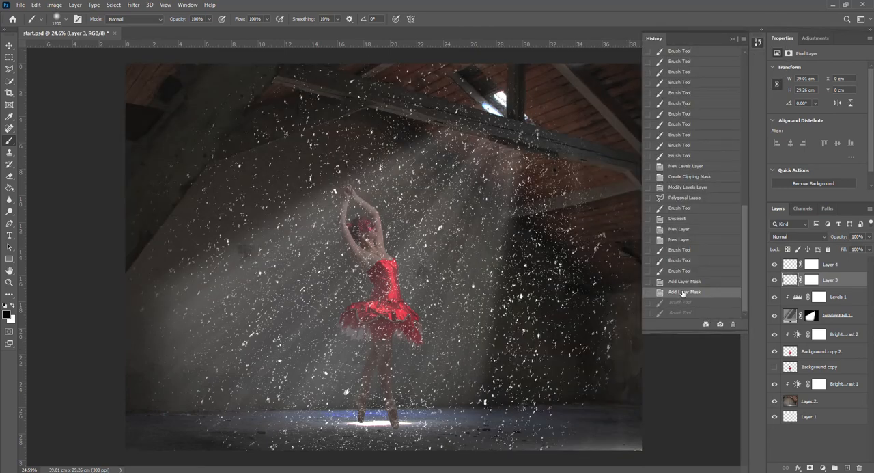
# Paint black on Layer 3's mask with the 1200 px soft brush to hide the dust outside the light beam
pyautogui.click(812, 280)
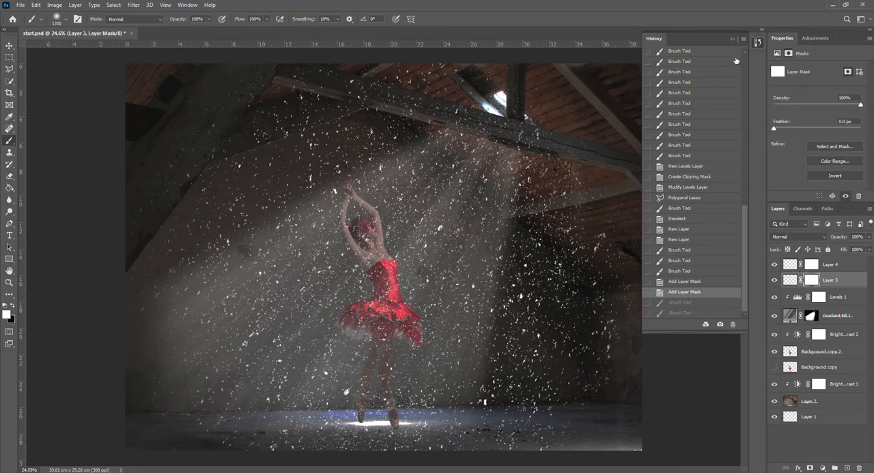
pyautogui.click(732, 37)
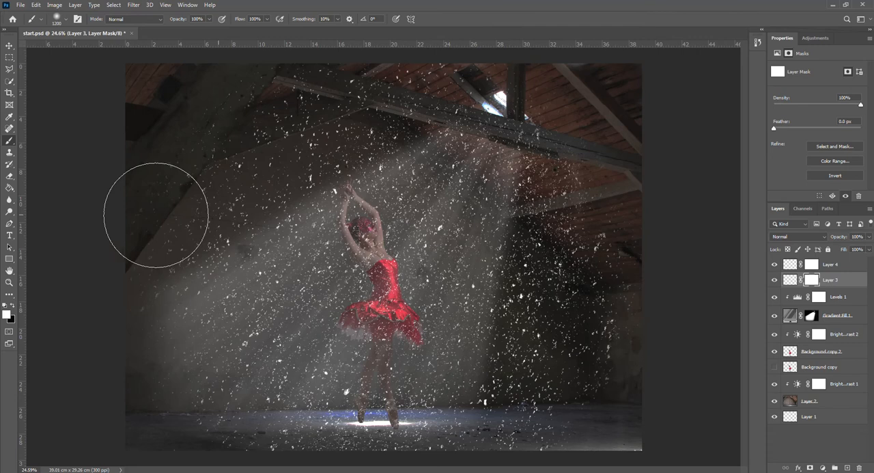
pyautogui.click(11, 306)
pyautogui.moveTo(301, 157)
pyautogui.mouseDown()
pyautogui.moveTo(485, 58)
pyautogui.moveTo(109, 222)
pyautogui.moveTo(347, 99)
pyautogui.moveTo(138, 124)
pyautogui.moveTo(273, 74)
pyautogui.moveTo(197, 166)
pyautogui.moveTo(455, 89)
pyautogui.mouseUp()
pyautogui.moveTo(577, 96)
pyautogui.mouseDown()
pyautogui.moveTo(566, 215)
pyautogui.moveTo(523, 400)
pyautogui.moveTo(595, 129)
pyautogui.moveTo(566, 400)
pyautogui.moveTo(615, 410)
pyautogui.moveTo(621, 123)
pyautogui.moveTo(565, 331)
pyautogui.mouseUp()
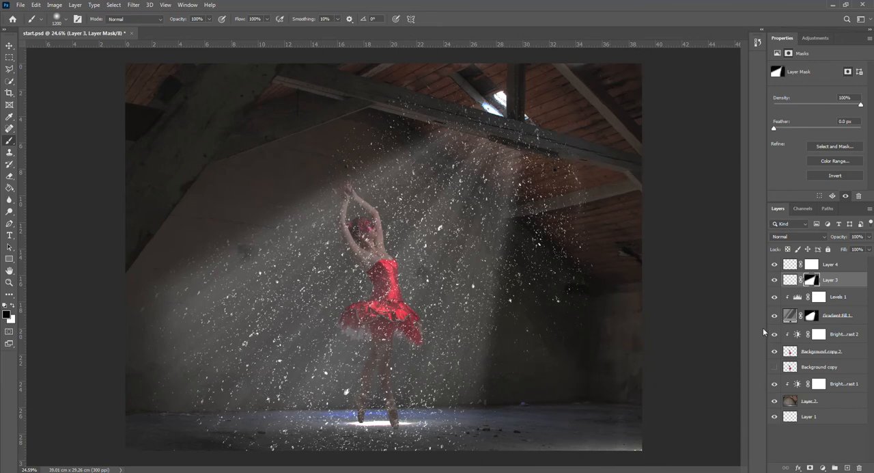
# Paint black on Layer 4's mask to hide dust outside the beam, reducing the brush to 250 px for the edge below the roof opening
pyautogui.click(811, 264)
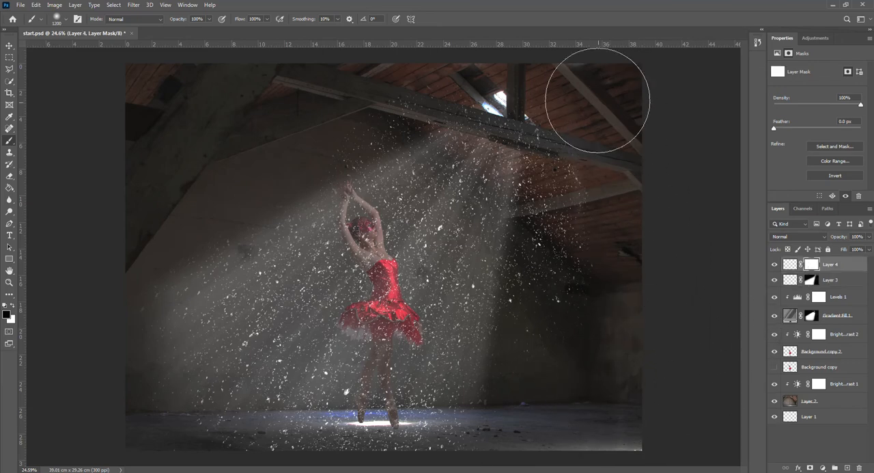
pyautogui.moveTo(585, 78)
pyautogui.mouseDown()
pyautogui.moveTo(538, 374)
pyautogui.moveTo(573, 119)
pyautogui.moveTo(560, 373)
pyautogui.moveTo(548, 420)
pyautogui.moveTo(589, 167)
pyautogui.moveTo(553, 404)
pyautogui.moveTo(548, 135)
pyautogui.moveTo(473, 46)
pyautogui.moveTo(468, 63)
pyautogui.moveTo(352, 143)
pyautogui.moveTo(94, 273)
pyautogui.moveTo(168, 230)
pyautogui.moveTo(131, 272)
pyautogui.mouseUp()
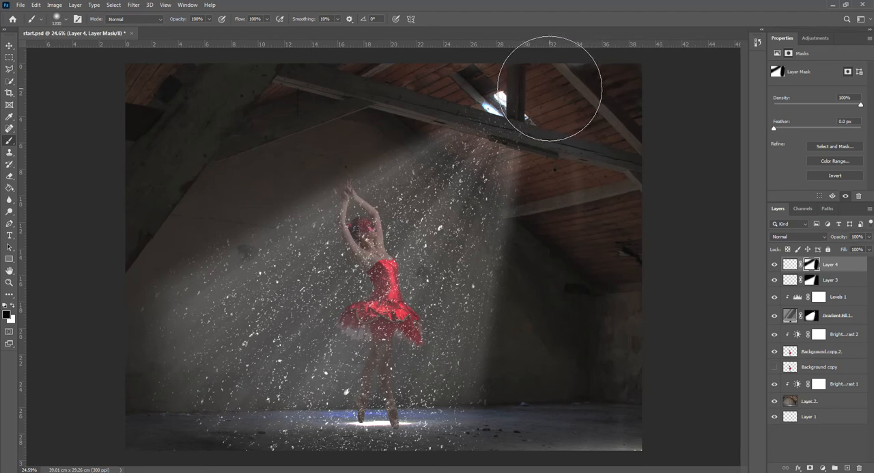
pyautogui.press('[')
pyautogui.press('[')
pyautogui.press('[')
pyautogui.press('[')
pyautogui.press('[')
pyautogui.press('[')
pyautogui.press('[')
pyautogui.press('[')
pyautogui.press('[')
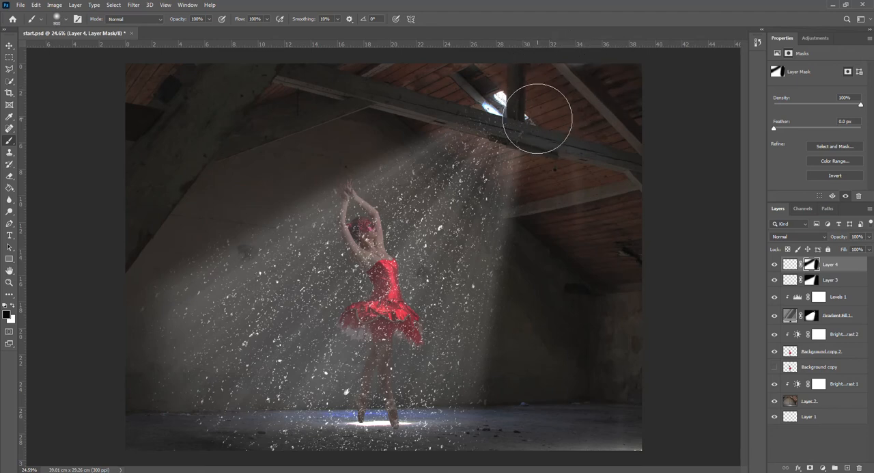
pyautogui.press('[')
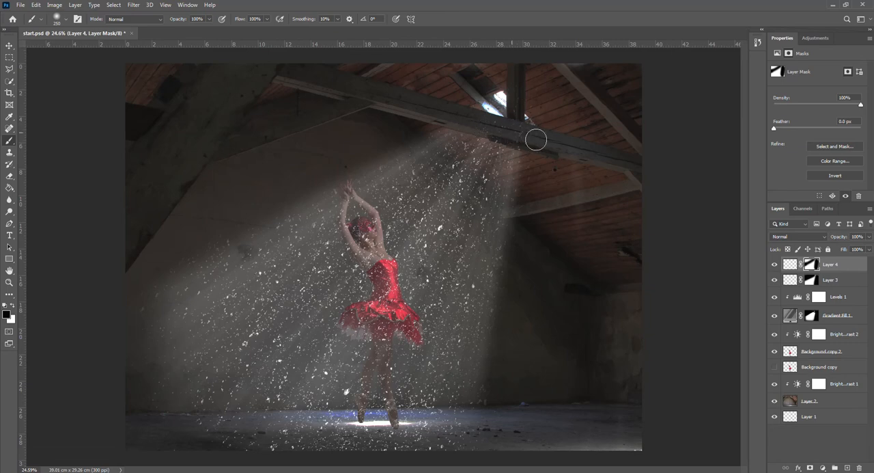
pyautogui.click(812, 280)
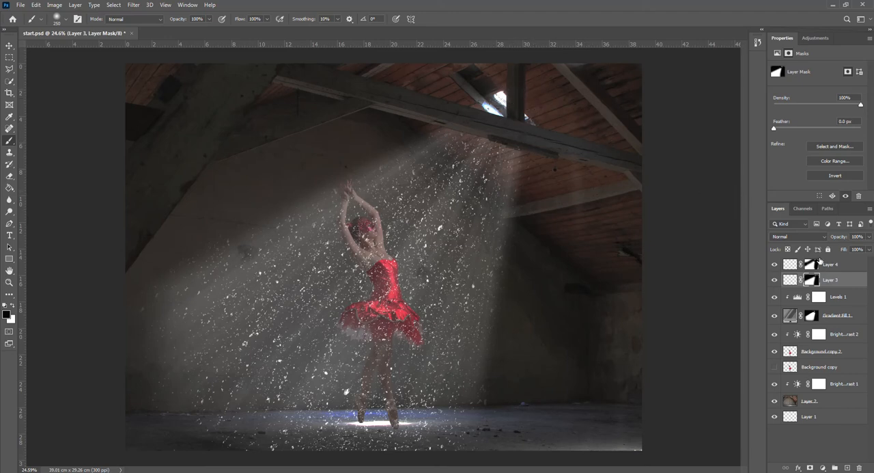
# Lower the opacity of Layer 3 and Layer 4 together to 12%
pyautogui.click(831, 266)
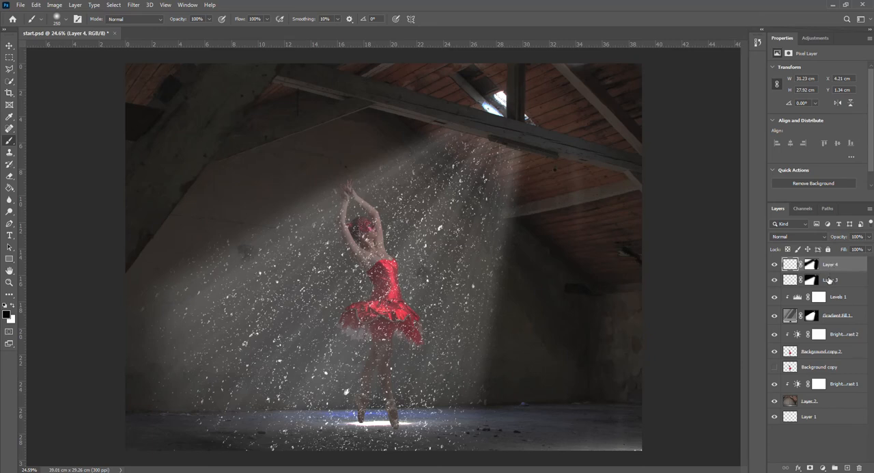
pyautogui.keyDown('shift'); pyautogui.click(829, 279); pyautogui.keyUp('shift')
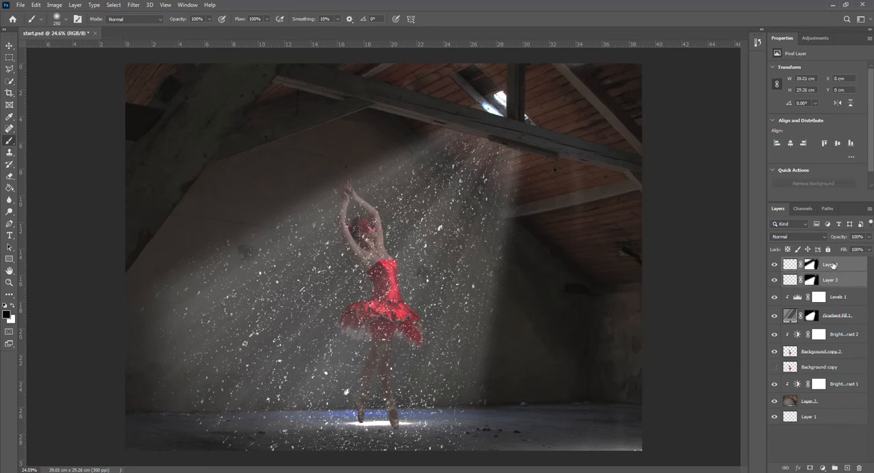
pyautogui.click(870, 237)
pyautogui.moveTo(869, 249); pyautogui.dragTo(835, 249)
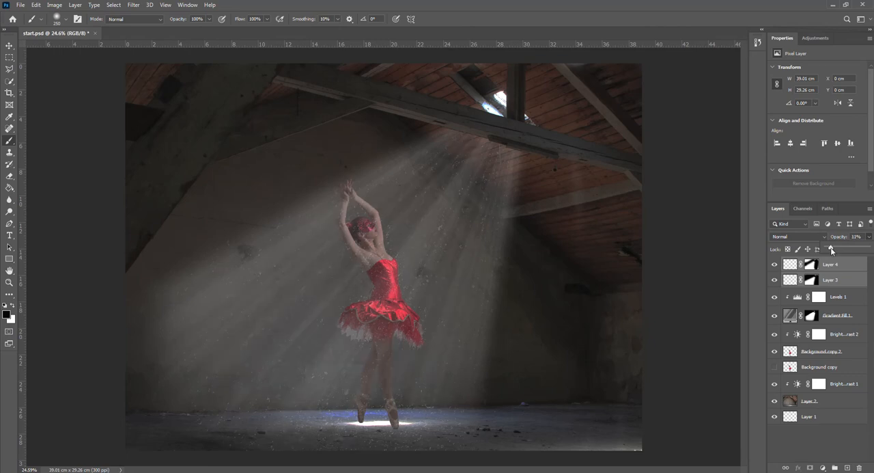
pyautogui.moveTo(831, 251); pyautogui.dragTo(832, 252)
# Show the Background copy layer and turn it into a black silhouette using Hue/Saturation with Lightness -100
pyautogui.click(774, 368)
pyautogui.click(775, 369)
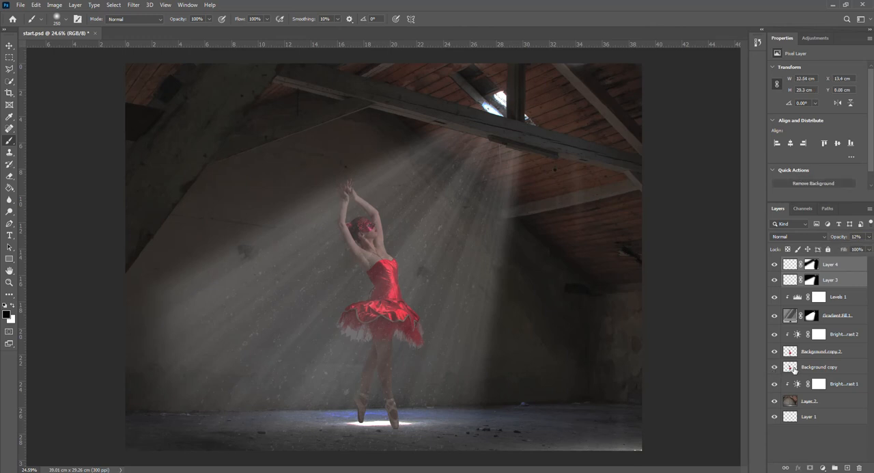
pyautogui.click(794, 369)
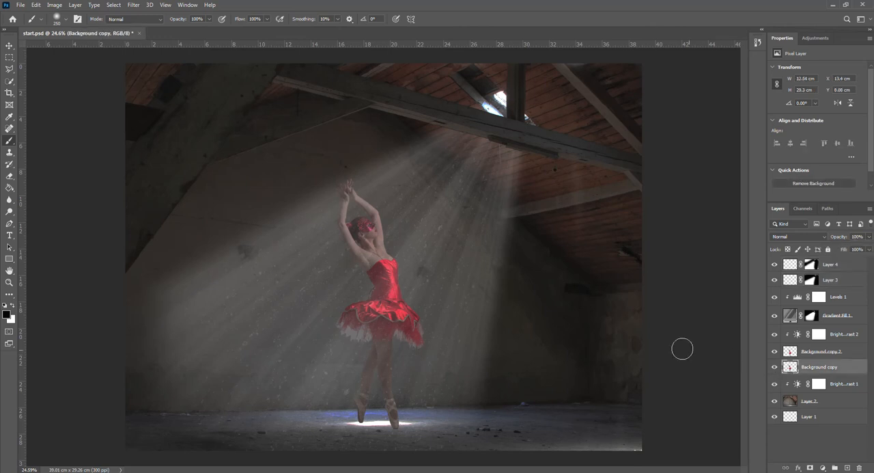
pyautogui.click(58, 7)
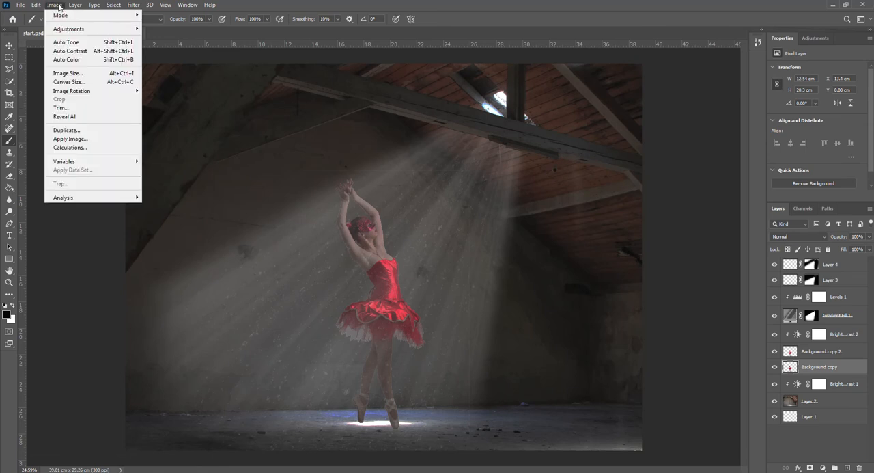
pyautogui.moveTo(69, 31)
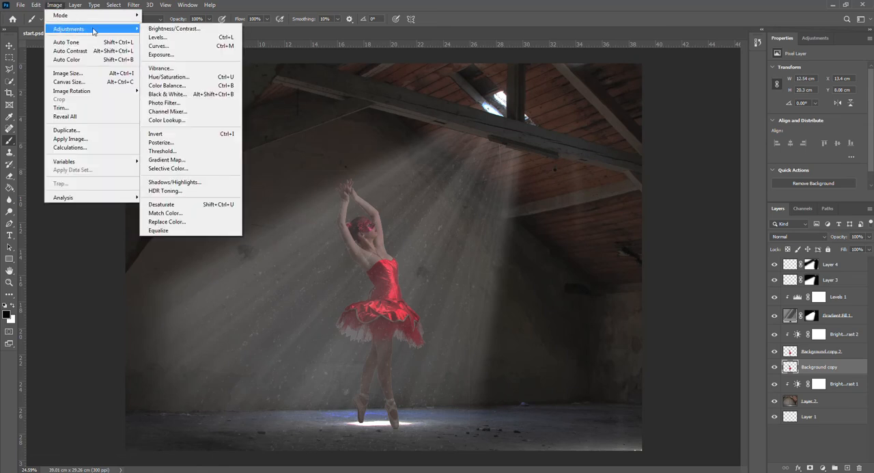
pyautogui.click(169, 77)
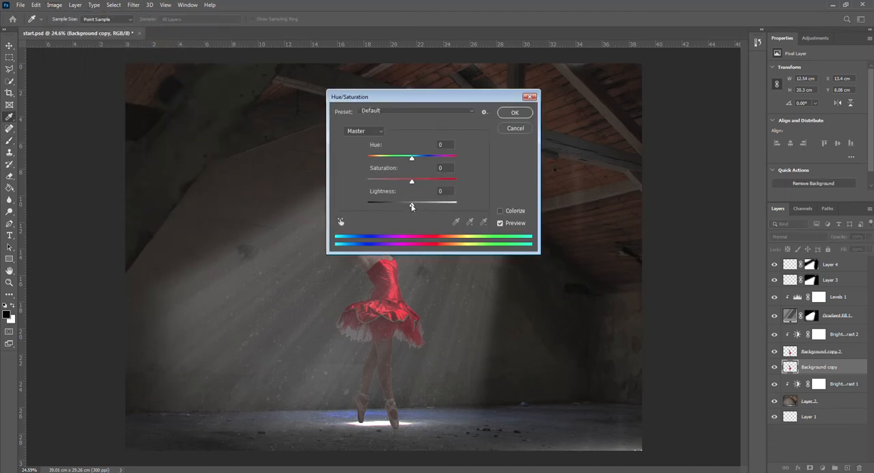
pyautogui.moveTo(411, 207); pyautogui.dragTo(362, 207)
pyautogui.click(515, 113)
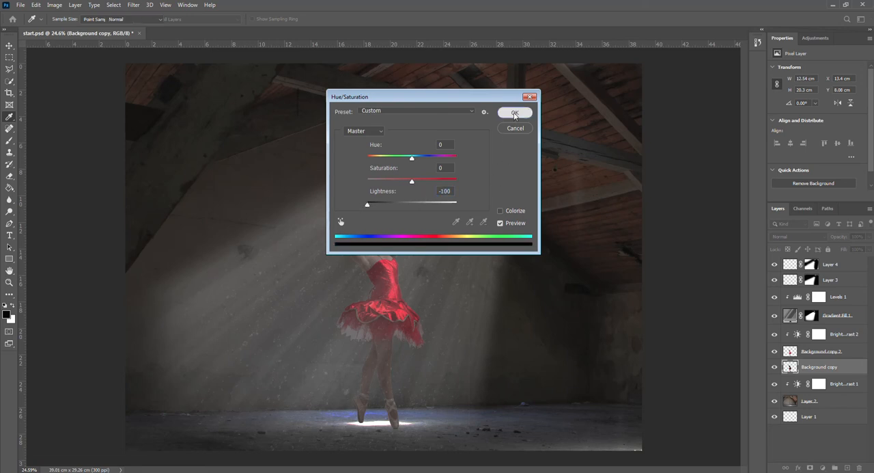
pyautogui.press('b')
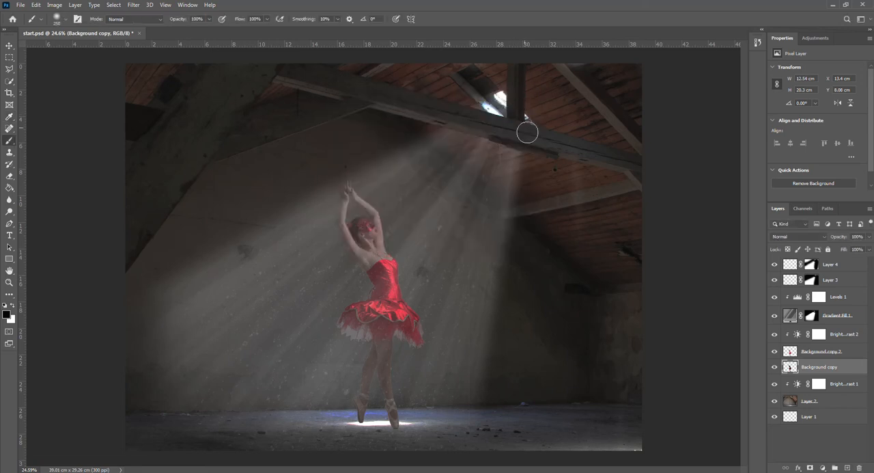
pyautogui.click(774, 351)
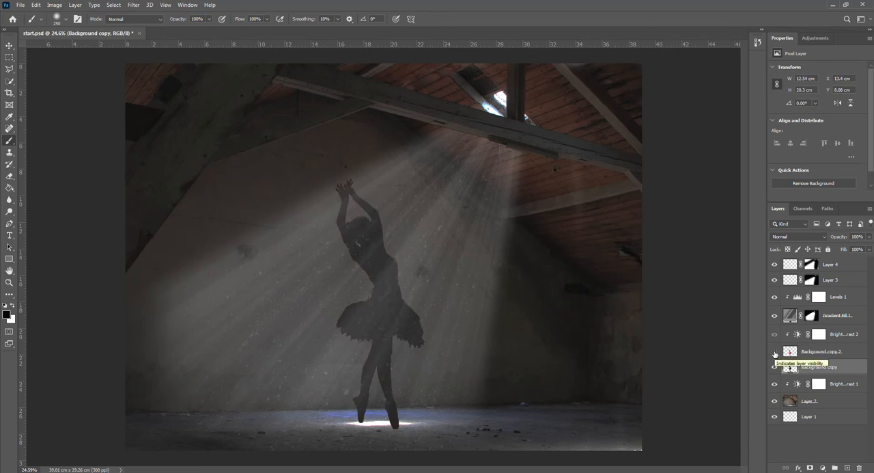
pyautogui.click(774, 352)
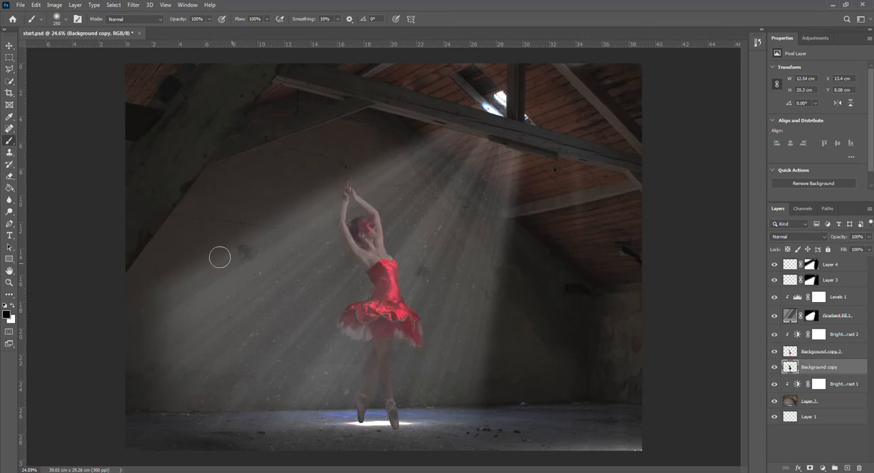
# Rotate the black silhouette to about -84° and move it onto the floor so its feet reach the ballerina's feet
pyautogui.click(11, 46)
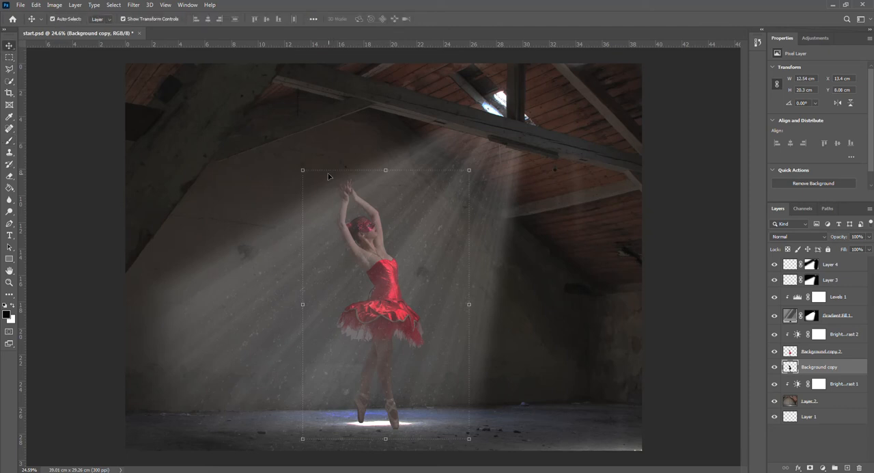
pyautogui.moveTo(293, 163); pyautogui.dragTo(214, 384)
pyautogui.moveTo(427, 274); pyautogui.dragTo(308, 372)
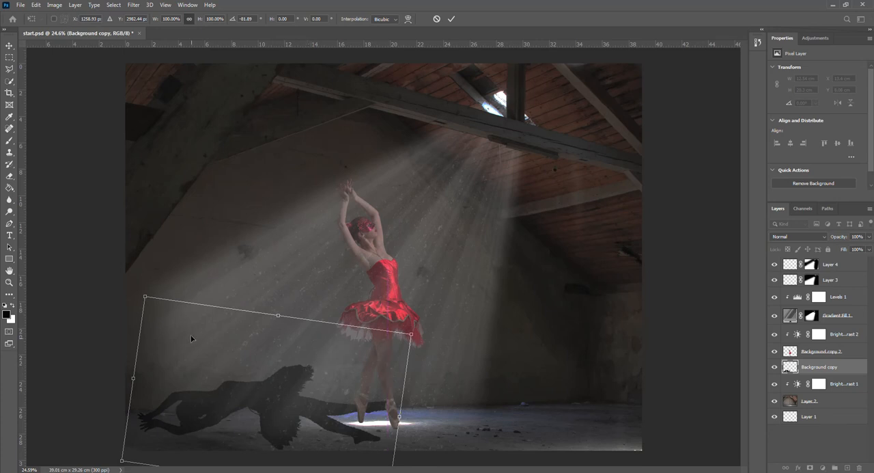
pyautogui.moveTo(149, 289)
pyautogui.mouseDown()
pyautogui.moveTo(140, 286)
pyautogui.moveTo(132, 309)
pyautogui.moveTo(141, 294)
pyautogui.mouseUp()
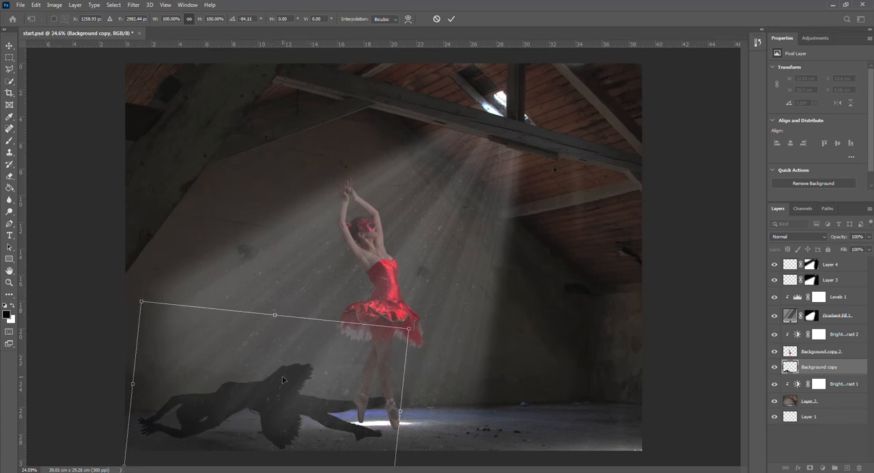
pyautogui.scroll(-1, 282, 380)
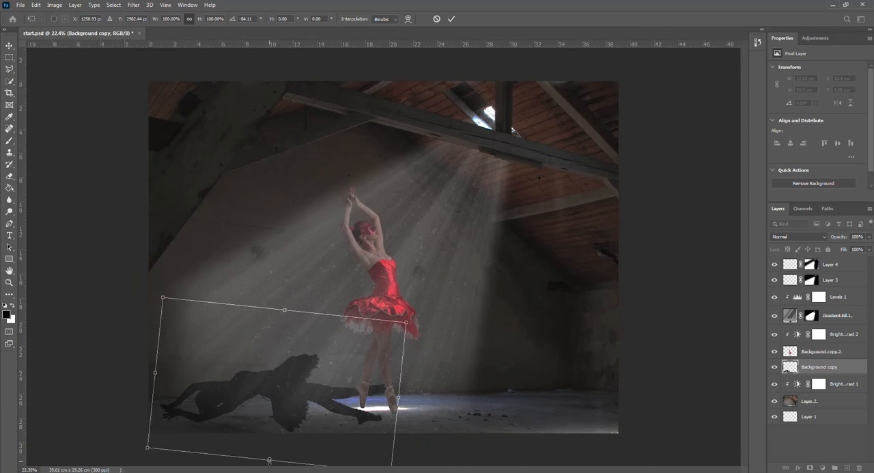
# Flatten the silhouette to 41.88% width and 82.25% height, and position it as a floor shadow starting at the ballerina's feet
pyautogui.moveTo(269, 460); pyautogui.dragTo(279, 372)
pyautogui.moveTo(290, 337); pyautogui.dragTo(270, 389)
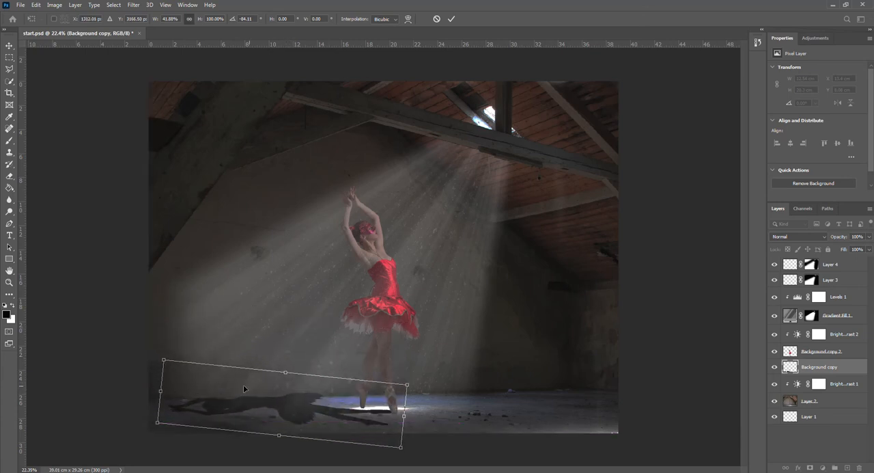
pyautogui.moveTo(160, 391); pyautogui.dragTo(204, 395)
pyautogui.moveTo(340, 412)
pyautogui.mouseDown()
pyautogui.moveTo(326, 403)
pyautogui.moveTo(329, 415)
pyautogui.mouseUp()
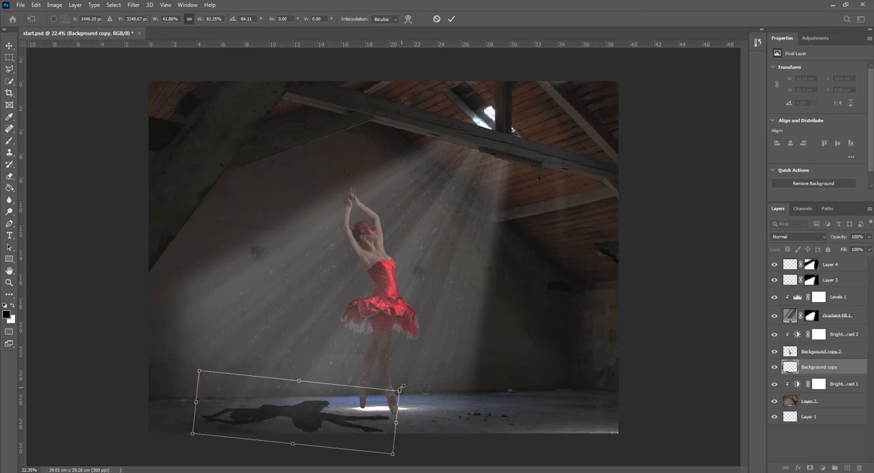
pyautogui.click(453, 19)
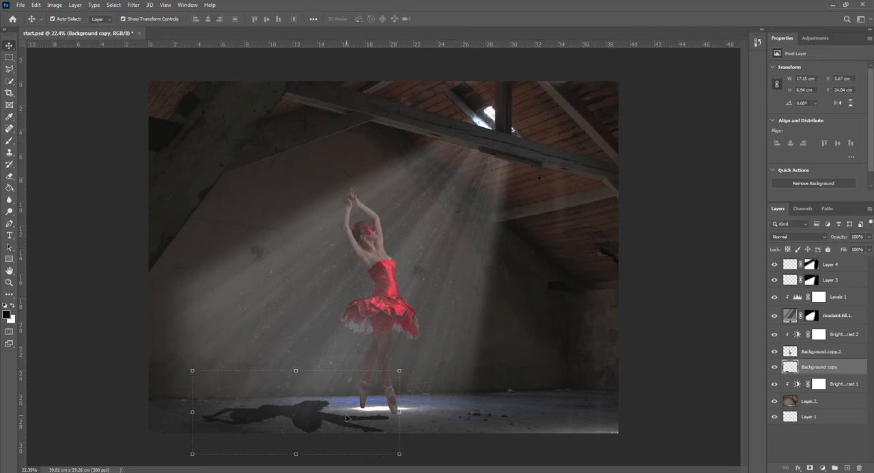
# Puppet Warp the shadow, pinning its arms and body and pulling each shadow foot onto the ballerina's matching foot
pyautogui.click(35, 5)
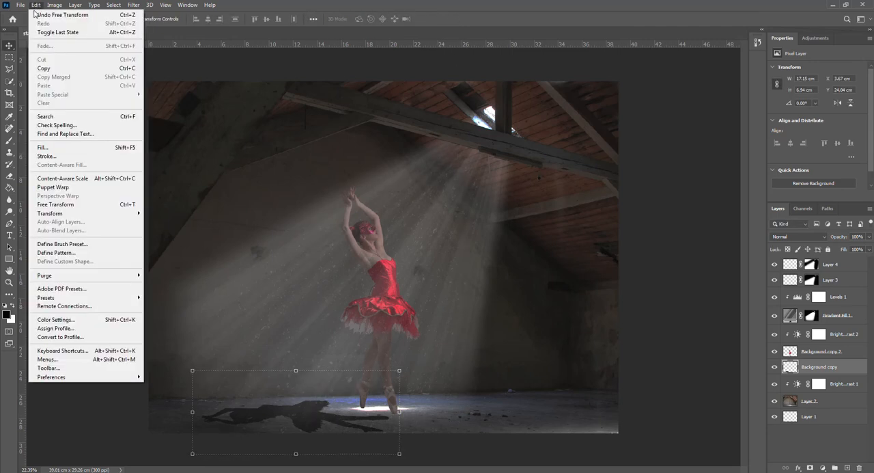
pyautogui.click(52, 186)
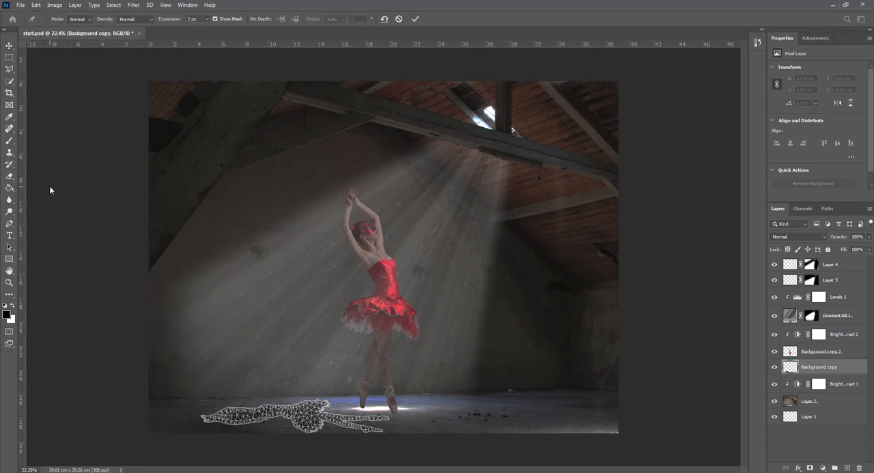
pyautogui.click(229, 415)
pyautogui.click(253, 417)
pyautogui.click(297, 414)
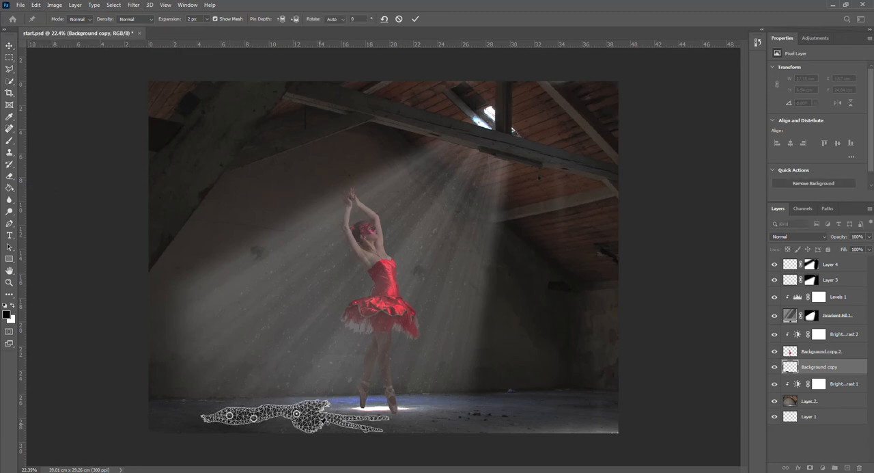
pyautogui.click(390, 415)
pyautogui.moveTo(390, 415); pyautogui.dragTo(364, 409)
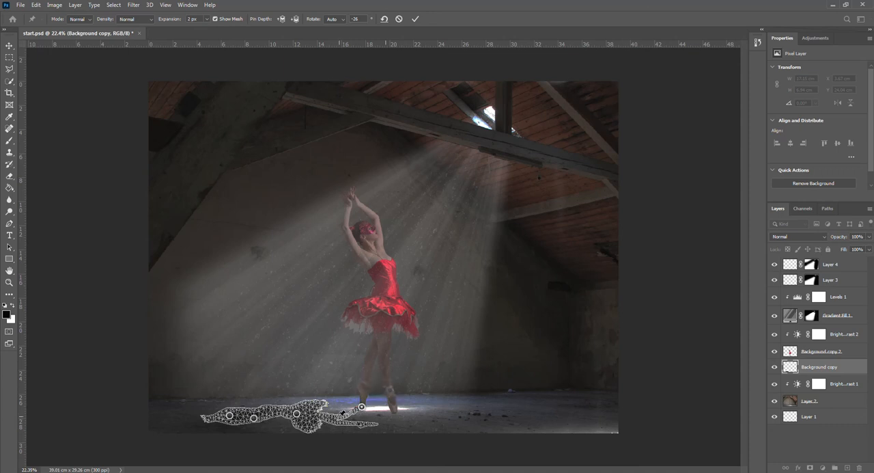
pyautogui.moveTo(339, 412); pyautogui.dragTo(396, 414)
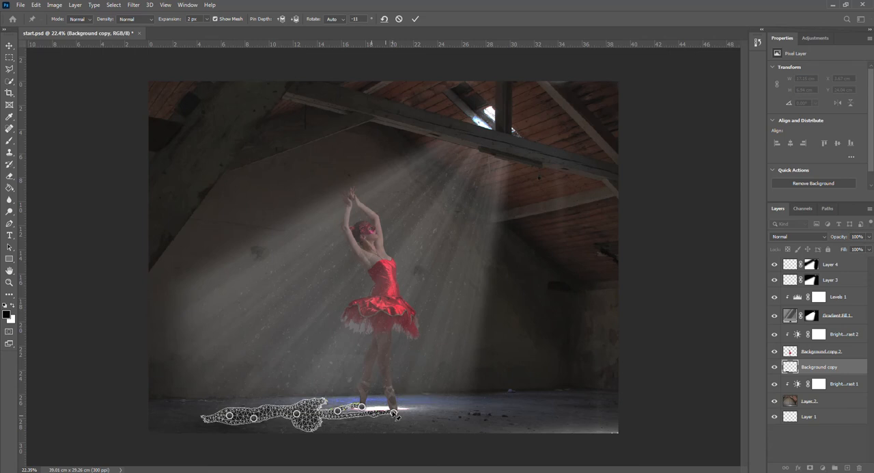
pyautogui.click(415, 20)
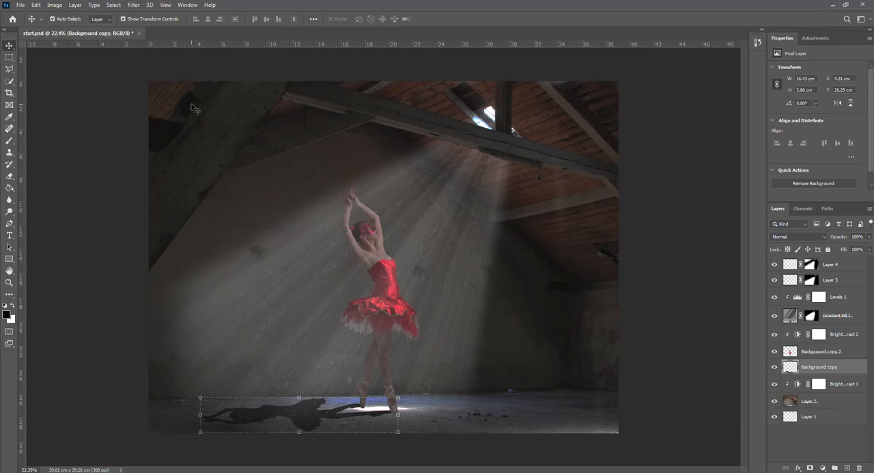
# Soften the floor shadow with a Gaussian Blur of about 16.6 pixels and lower its layer opacity to 65%
pyautogui.click(134, 5)
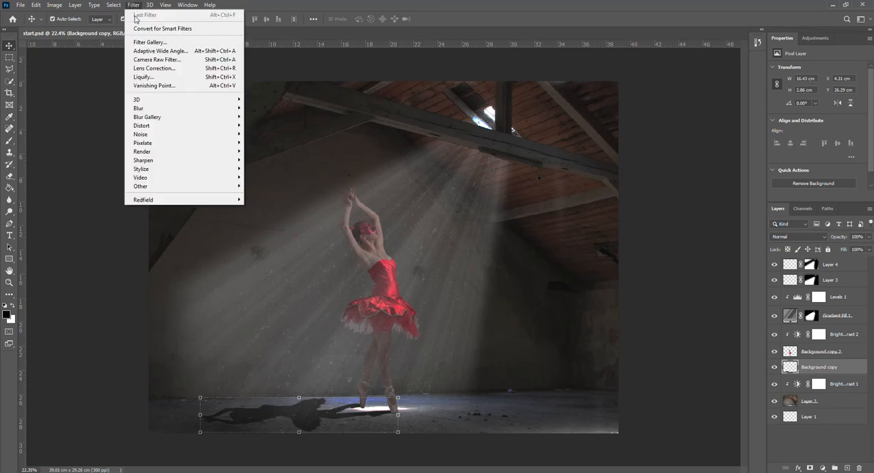
pyautogui.moveTo(151, 109)
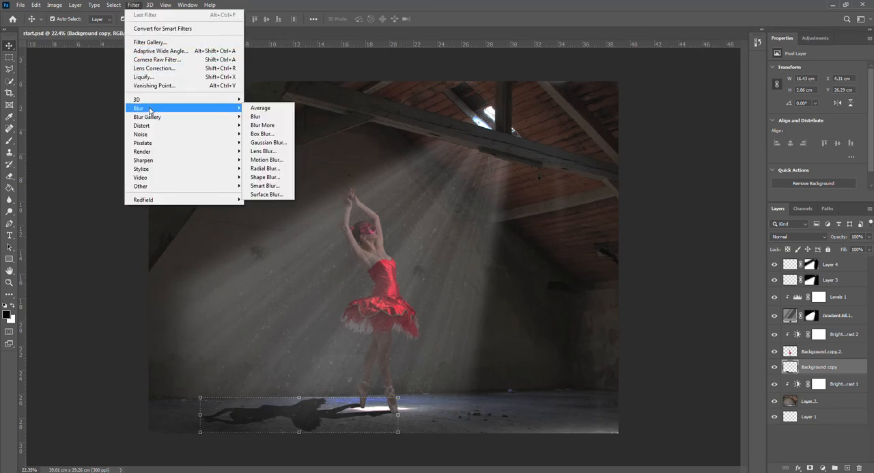
pyautogui.click(267, 142)
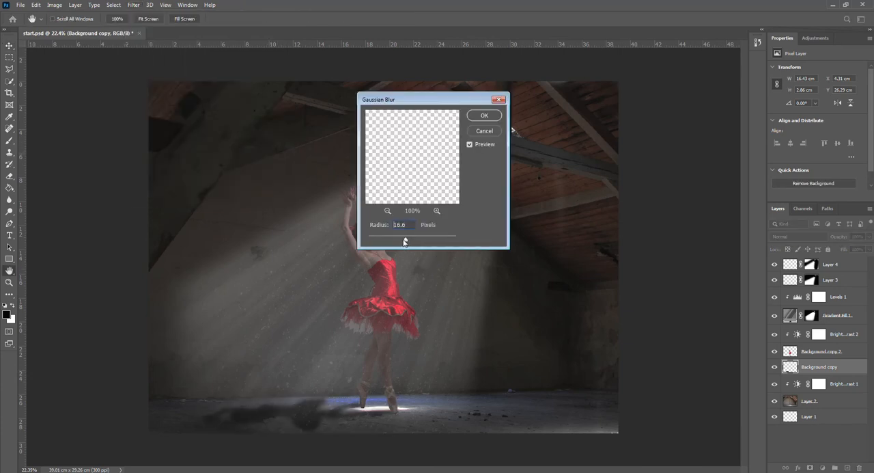
pyautogui.moveTo(405, 241); pyautogui.dragTo(403, 241)
pyautogui.moveTo(404, 242); pyautogui.dragTo(406, 241)
pyautogui.moveTo(406, 241); pyautogui.dragTo(405, 241)
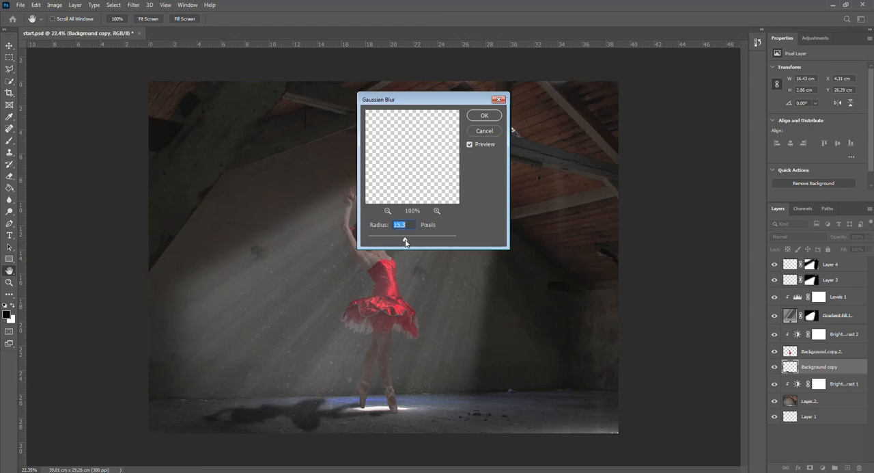
pyautogui.click(484, 116)
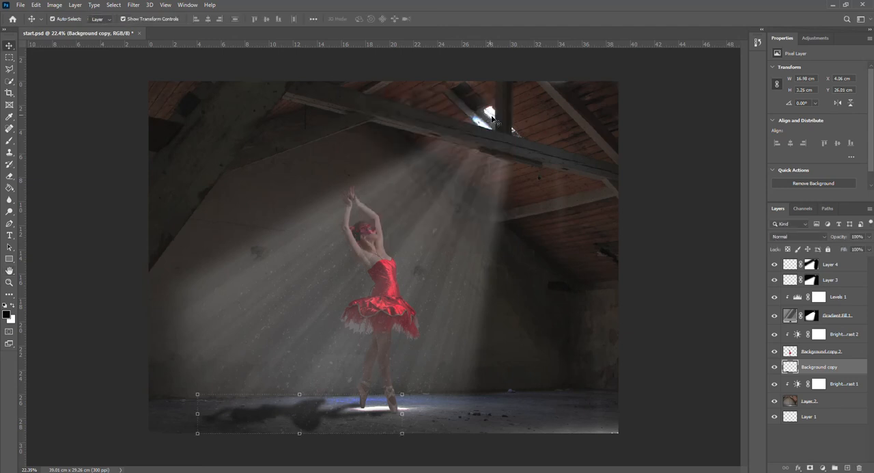
pyautogui.click(869, 238)
pyautogui.moveTo(869, 248); pyautogui.dragTo(847, 250)
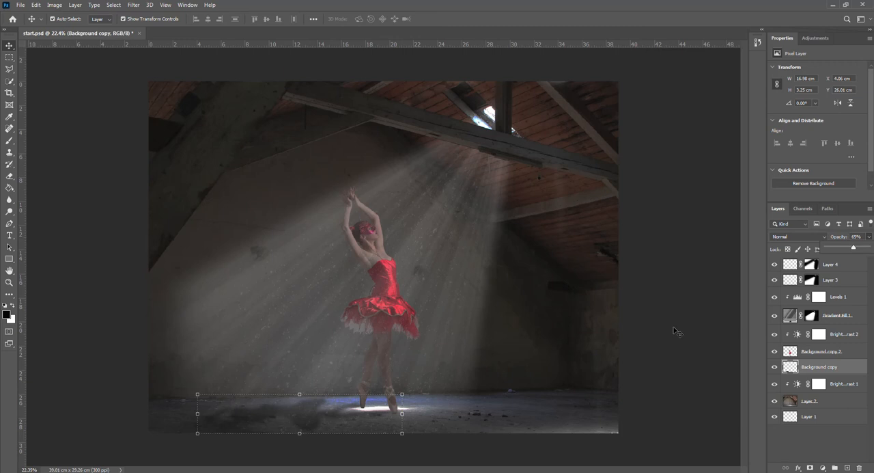
# Add a Gradient Map adjustment layer above Layer 4, blended as Soft Light at 38% opacity
pyautogui.scroll(1, 674, 328)
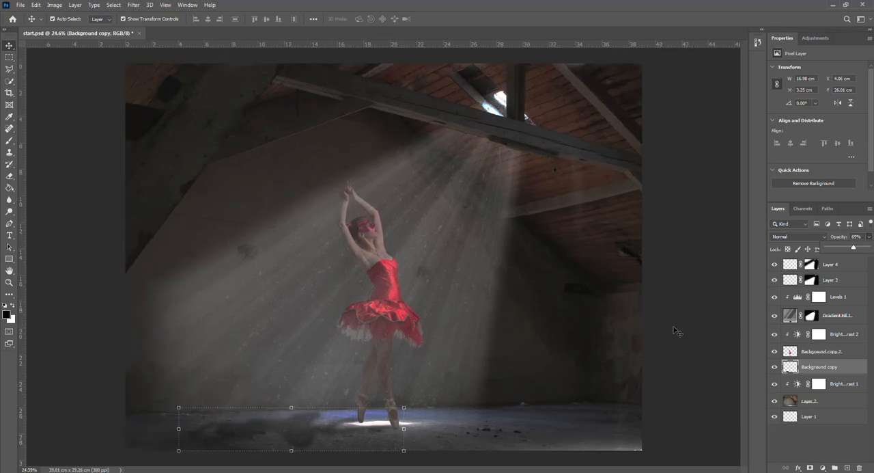
pyautogui.click(830, 267)
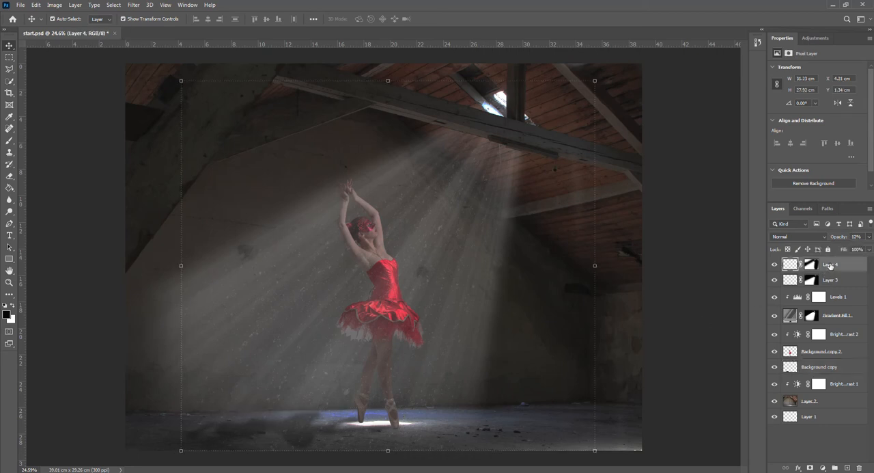
pyautogui.click(823, 467)
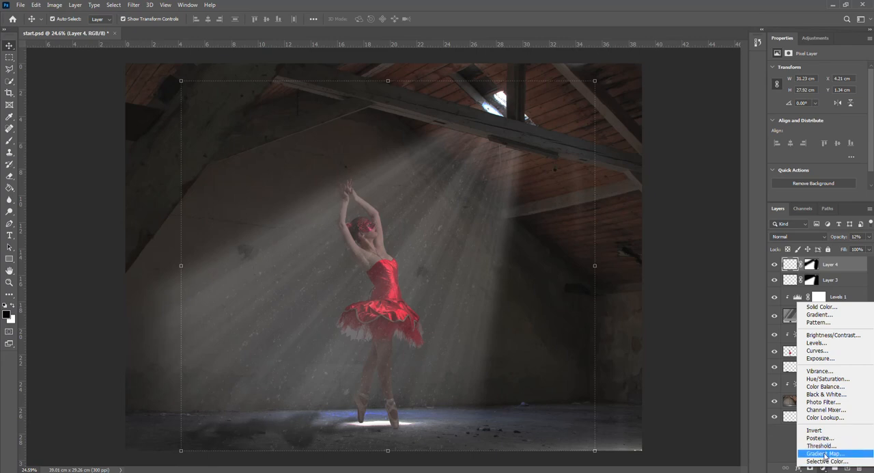
pyautogui.click(825, 453)
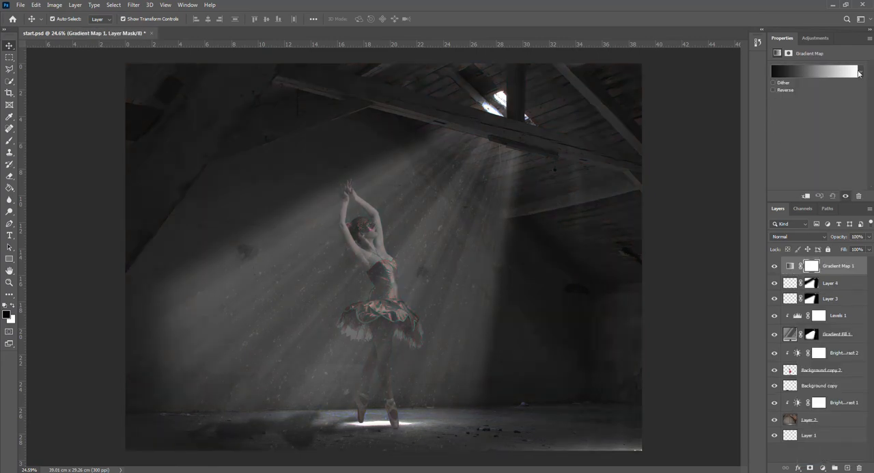
pyautogui.click(819, 238)
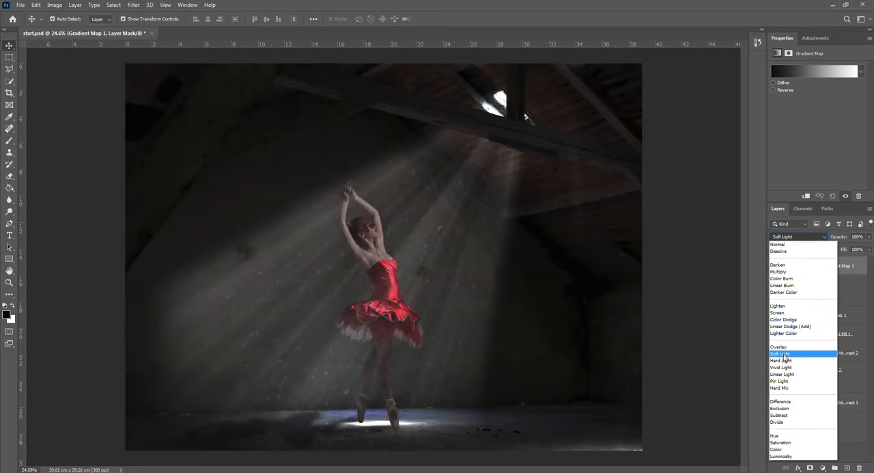
pyautogui.click(784, 353)
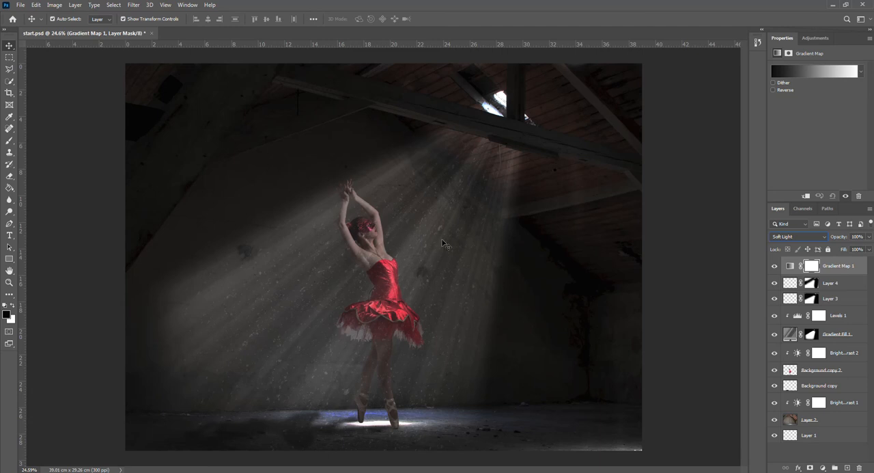
pyautogui.click(870, 238)
pyautogui.moveTo(869, 249); pyautogui.dragTo(835, 249)
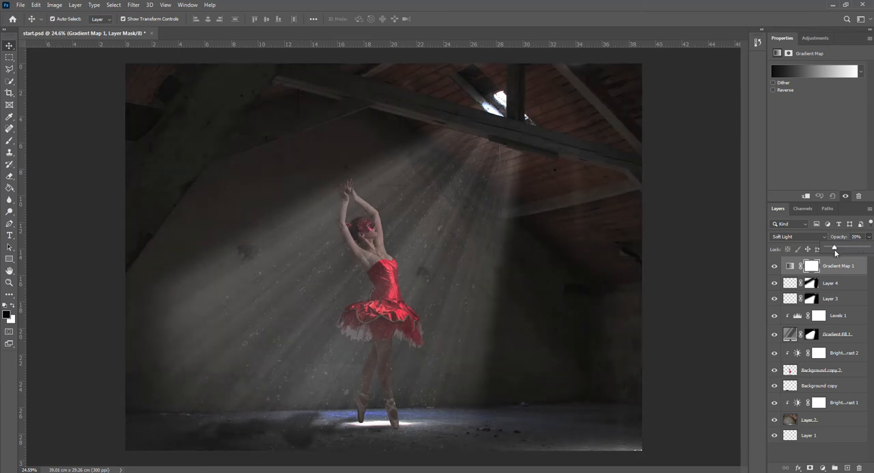
pyautogui.moveTo(832, 253)
pyautogui.mouseDown()
pyautogui.moveTo(868, 249)
pyautogui.moveTo(842, 255)
pyautogui.mouseUp()
# Strengthen the contrast of the light rays by setting Levels 1 input values to 47, 1.00 and 199
pyautogui.click(830, 335)
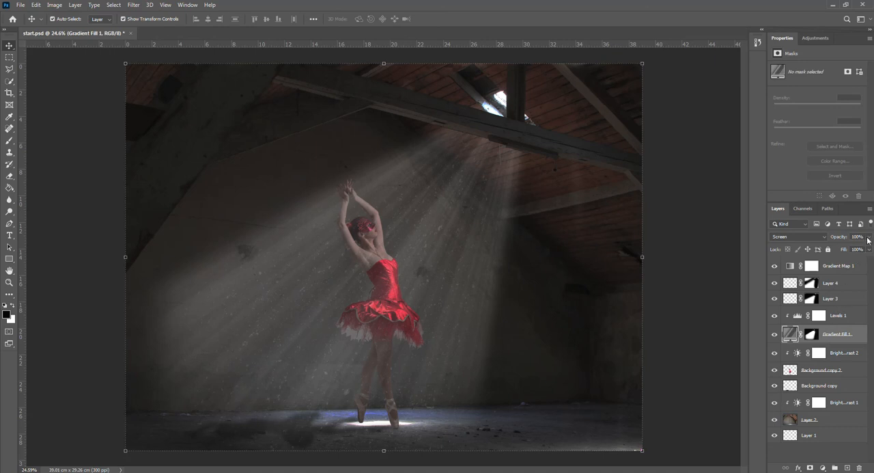
pyautogui.click(796, 317)
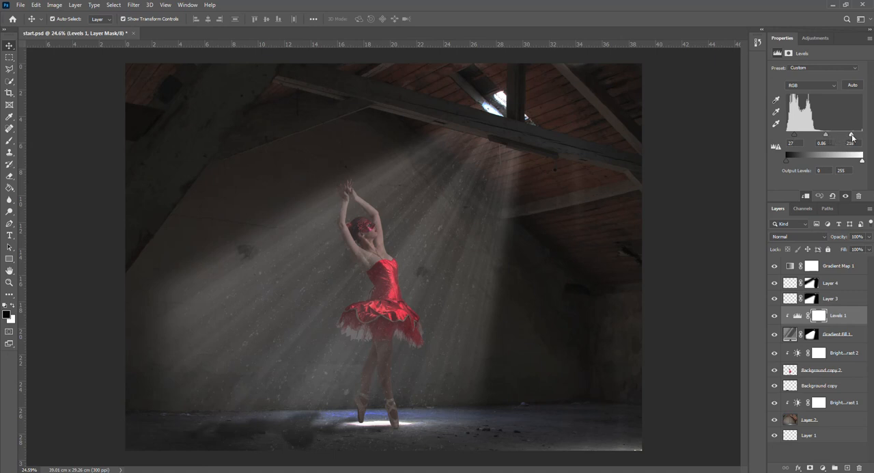
pyautogui.moveTo(853, 138); pyautogui.dragTo(801, 136)
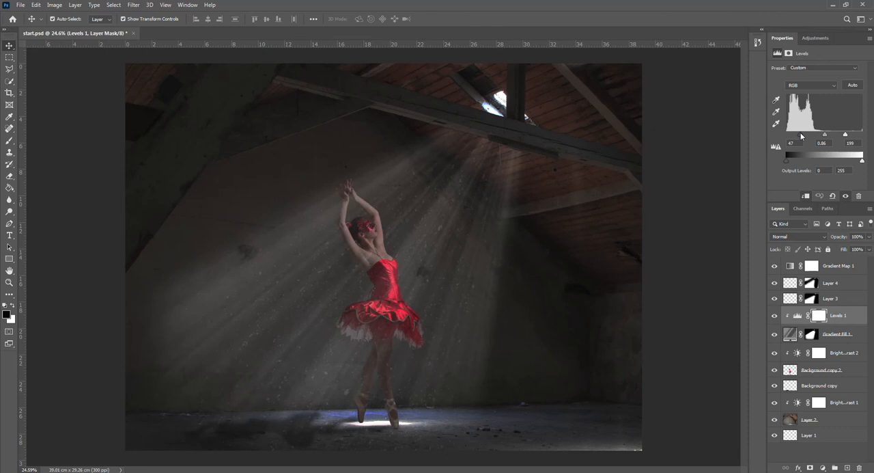
pyautogui.moveTo(826, 135); pyautogui.dragTo(824, 137)
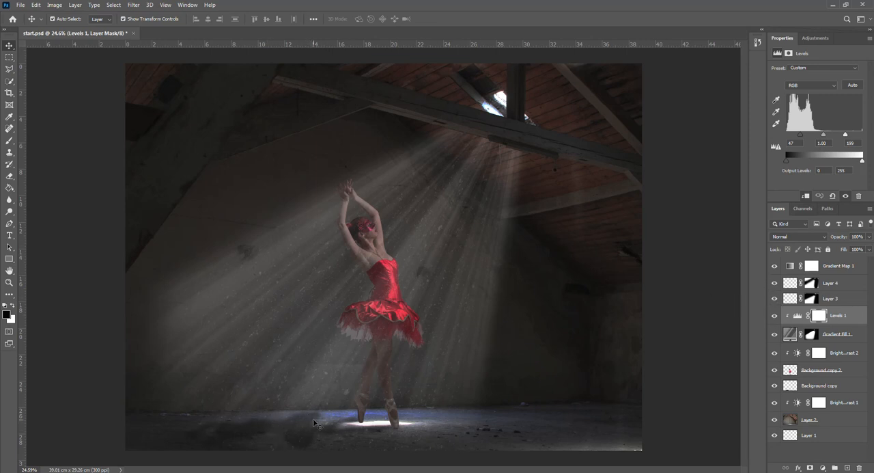
# Lower the opacity of the Background copy shadow layer to 53%
pyautogui.click(806, 386)
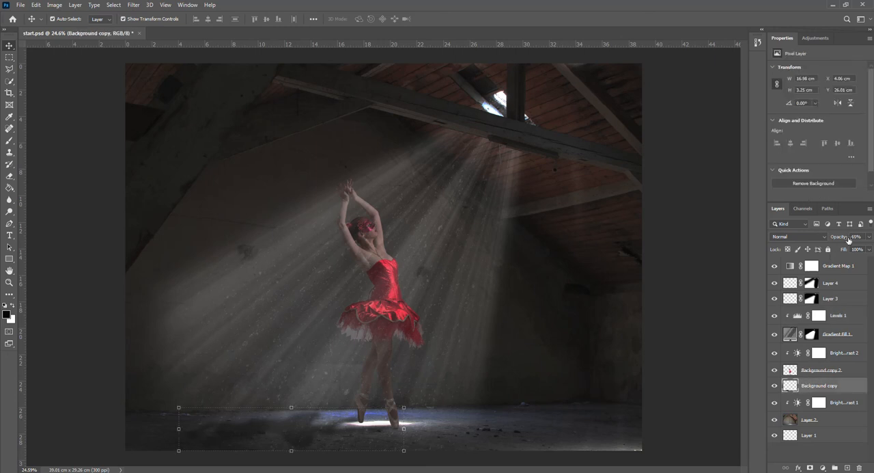
pyautogui.click(868, 237)
pyautogui.moveTo(853, 249); pyautogui.dragTo(851, 248)
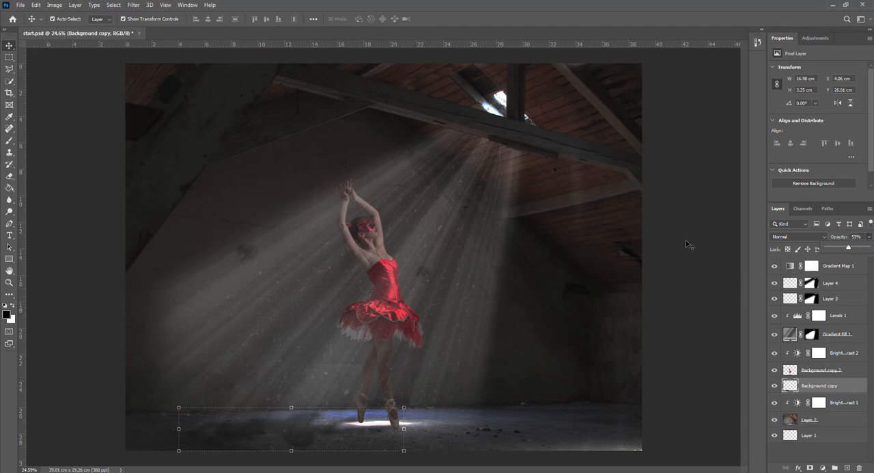
# Create a new empty layer above Gradient Map 1 and set the Brush tool's opacity to 22%
pyautogui.click(838, 265)
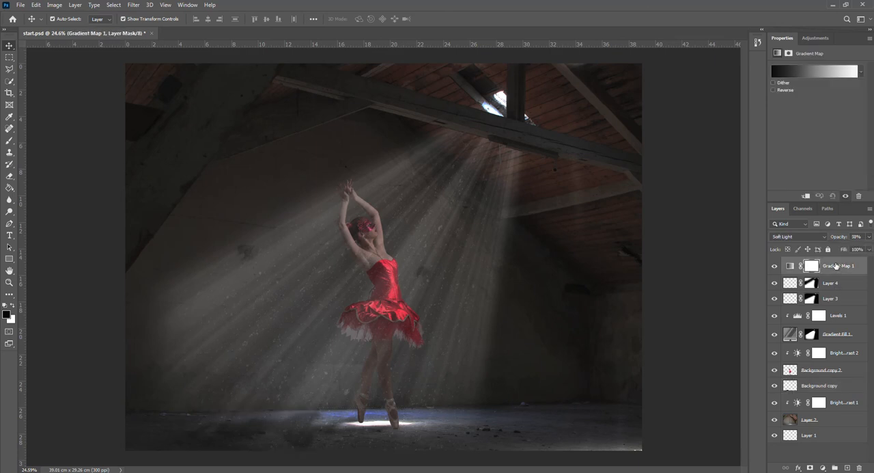
pyautogui.click(848, 468)
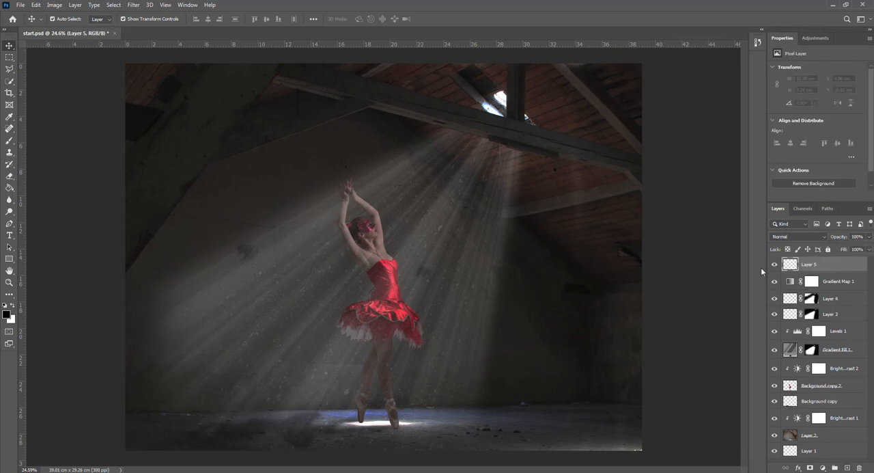
pyautogui.click(11, 141)
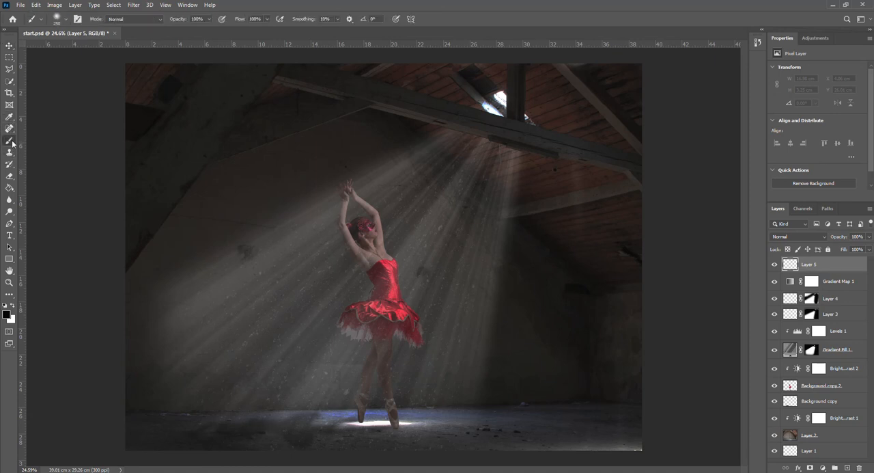
pyautogui.click(209, 22)
pyautogui.moveTo(212, 30); pyautogui.dragTo(177, 33)
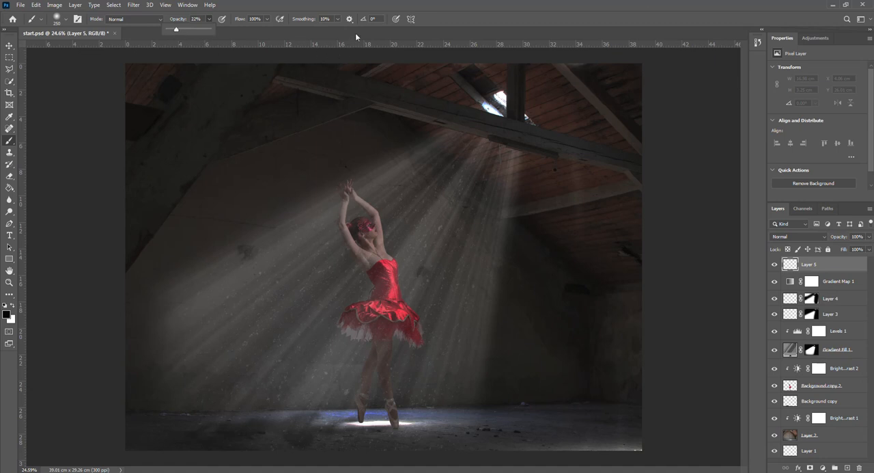
# Enlarge the brush to 2100 px and paint black around the image edges on Layer 5 as a vignette
pyautogui.scroll(-5, 363, 121)
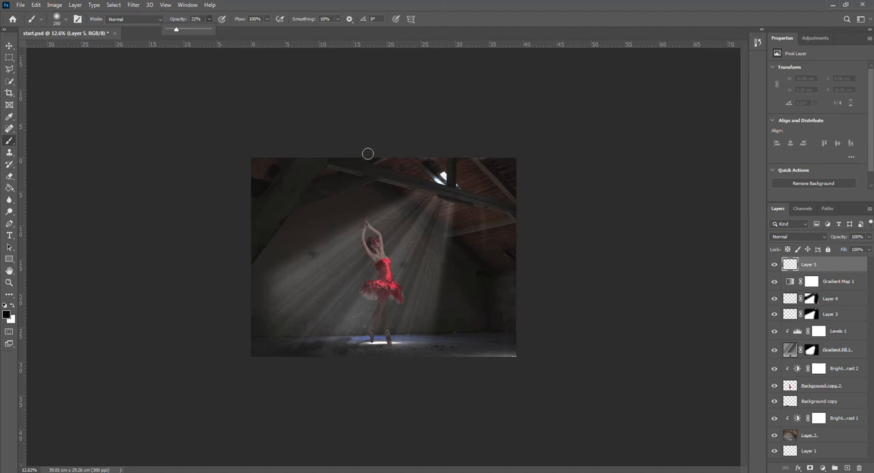
pyautogui.press(']')
pyautogui.press(']')
pyautogui.press(']')
pyautogui.press(']')
pyautogui.press(']')
pyautogui.press(']')
pyautogui.press(']')
pyautogui.press(']')
pyautogui.press(']')
pyautogui.press(']')
pyautogui.press(']')
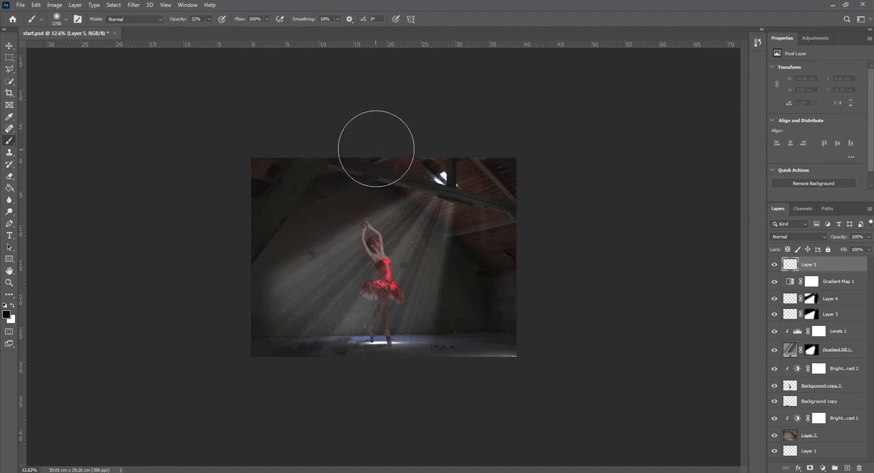
pyautogui.press(']')
pyautogui.press(']')
pyautogui.press(']')
pyautogui.press(']')
pyautogui.press(']')
pyautogui.press(']')
pyautogui.press(']')
pyautogui.press(']')
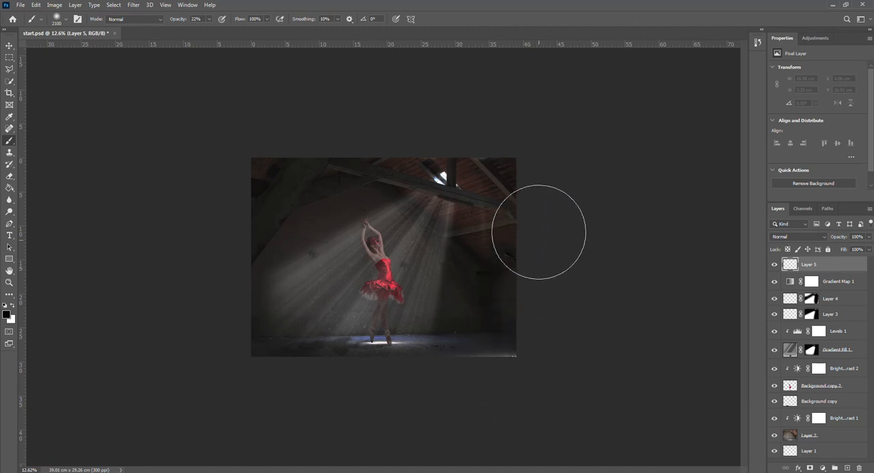
pyautogui.moveTo(448, 122); pyautogui.dragTo(387, 111)
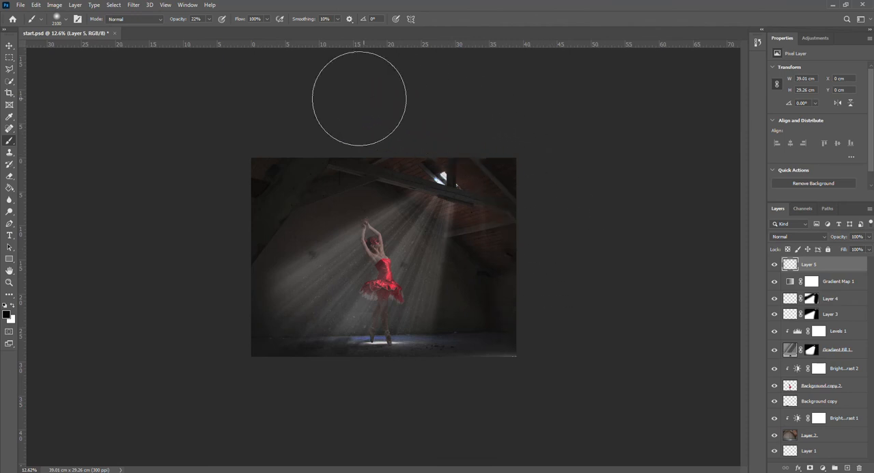
# Compare the image with and without the painted vignette on Layer 5
pyautogui.scroll(4, 633, 209)
pyautogui.scroll(2, 633, 209)
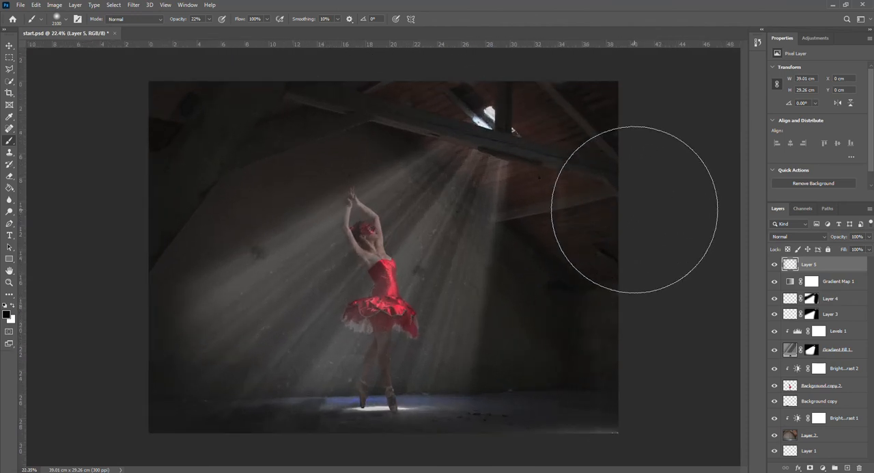
pyautogui.click(775, 265)
pyautogui.click(775, 264)
pyautogui.click(775, 264)
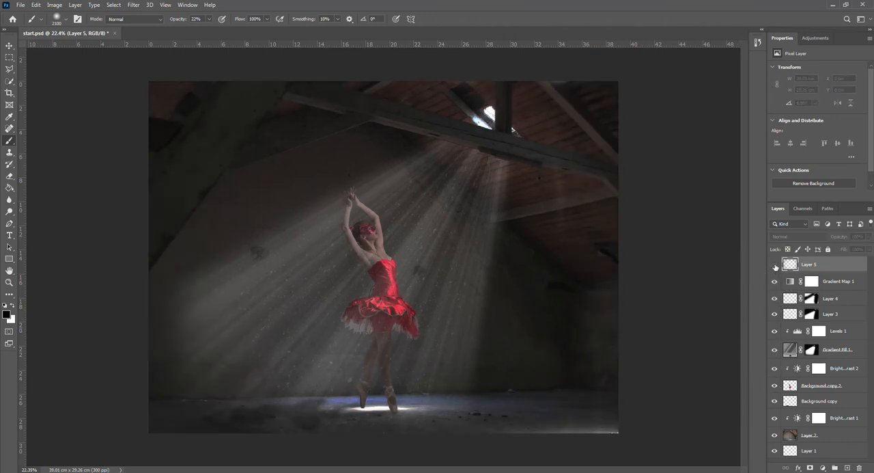
pyautogui.click(775, 264)
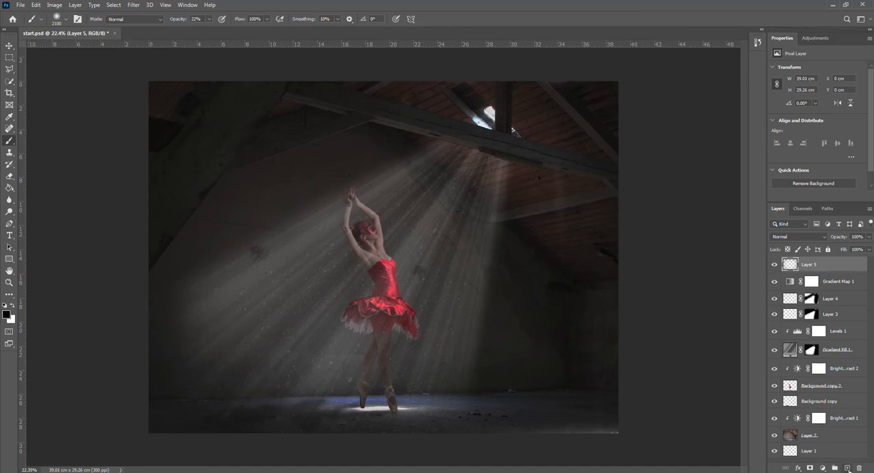
# Create a new layer above Layer 5, fill it with black and set its blend mode to Screen
pyautogui.click(847, 468)
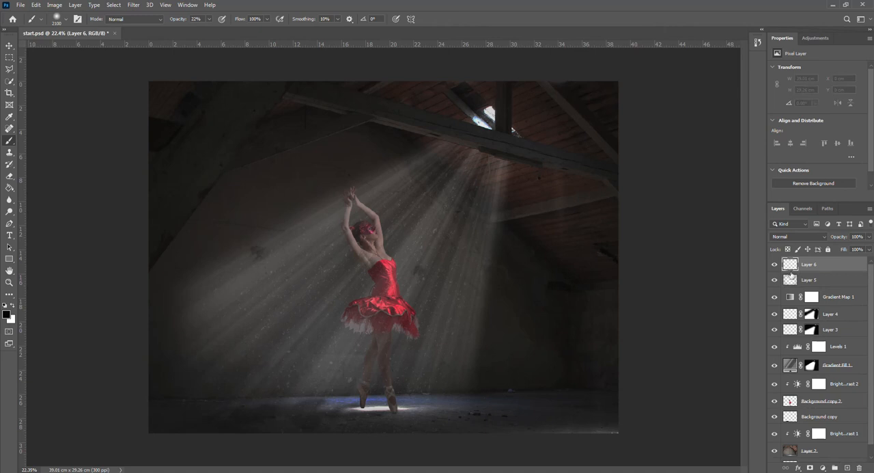
pyautogui.click(9, 190)
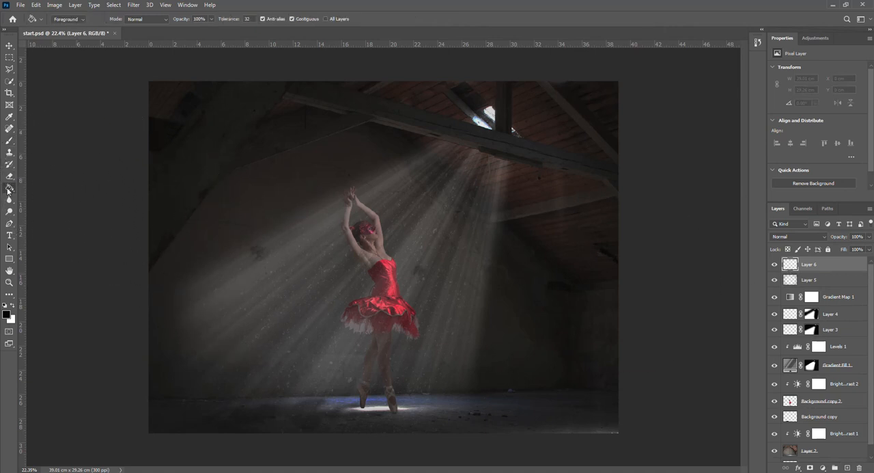
pyautogui.click(203, 192)
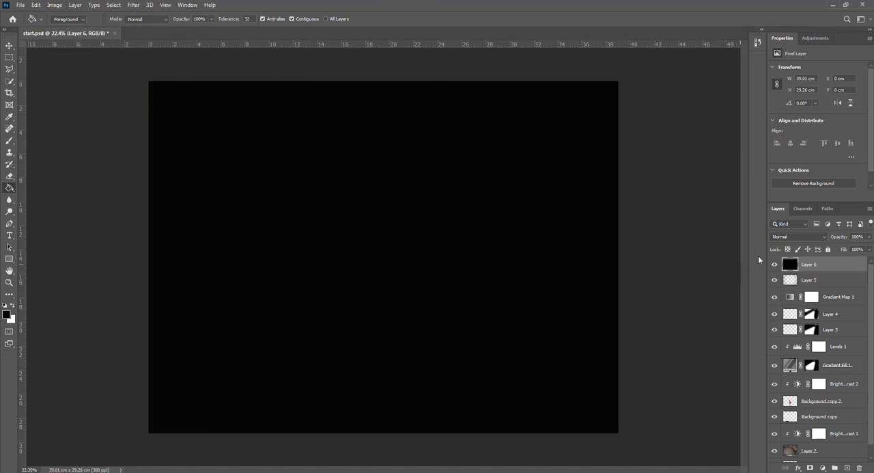
pyautogui.click(796, 236)
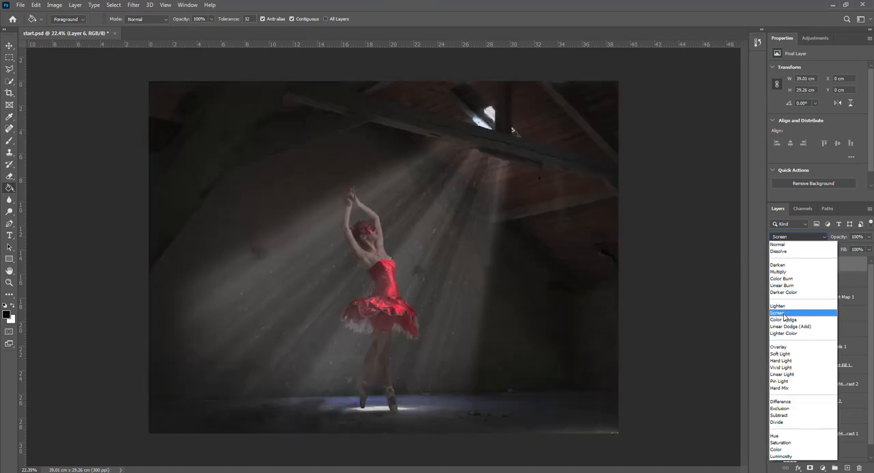
pyautogui.click(778, 312)
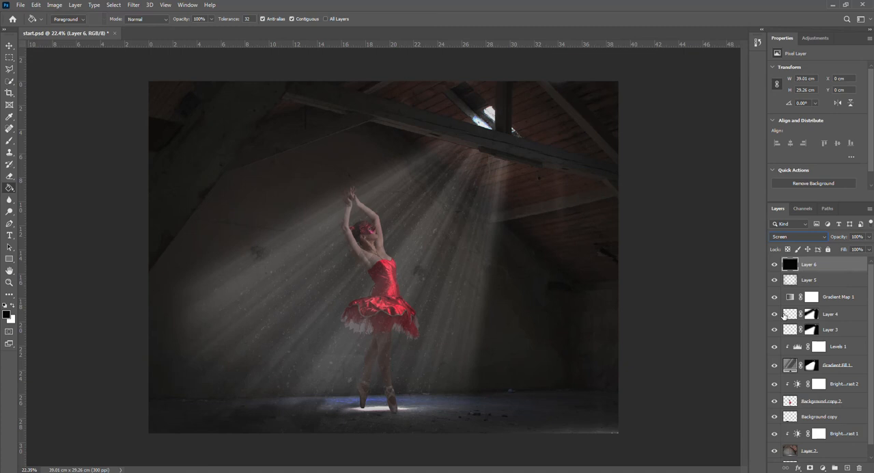
# Render a 50-300mm Zoom lens flare at 100% brightness on Layer 6, centred near the light opening in the roof
pyautogui.click(134, 6)
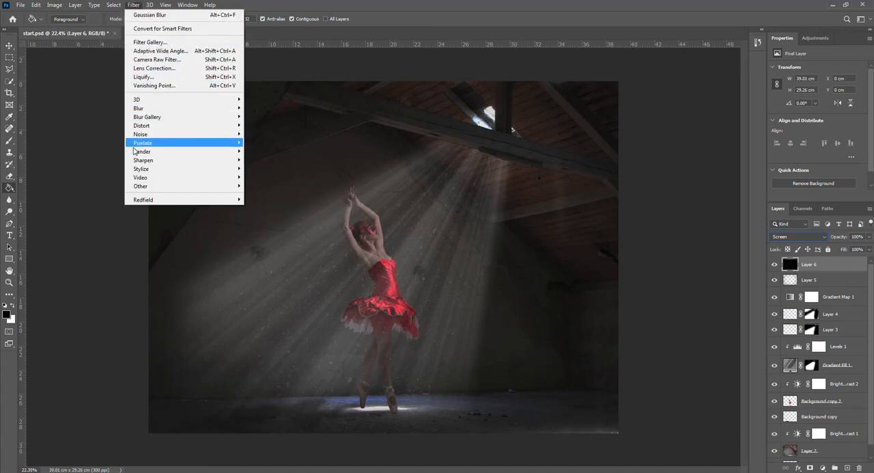
pyautogui.moveTo(145, 153)
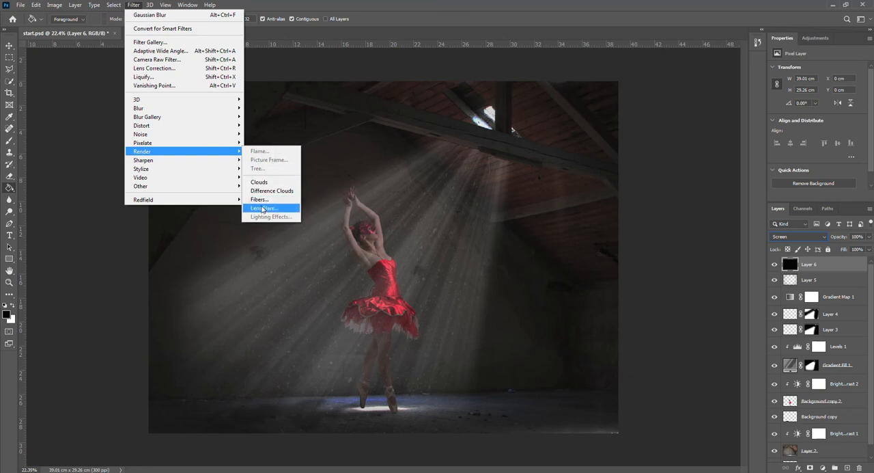
pyautogui.click(261, 209)
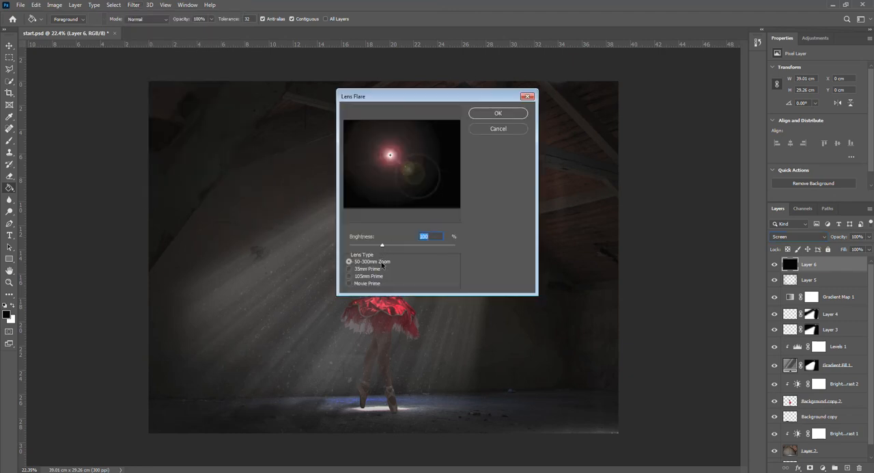
pyautogui.click(390, 156)
pyautogui.moveTo(390, 156); pyautogui.dragTo(430, 138)
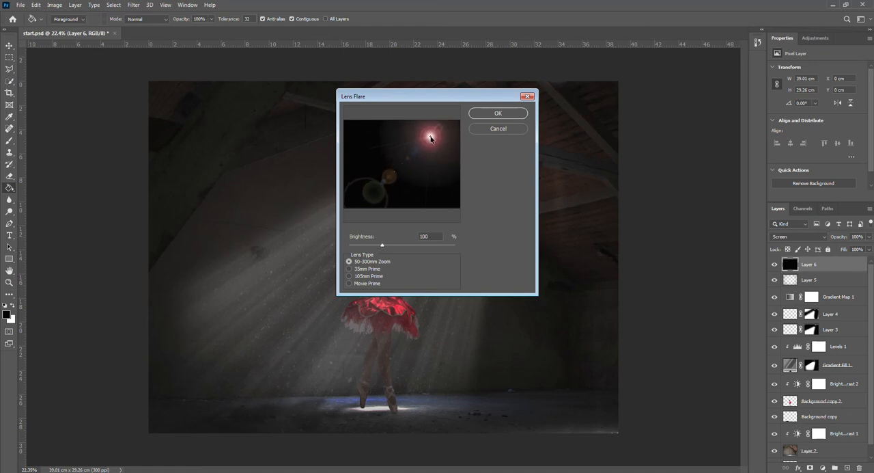
pyautogui.click(498, 113)
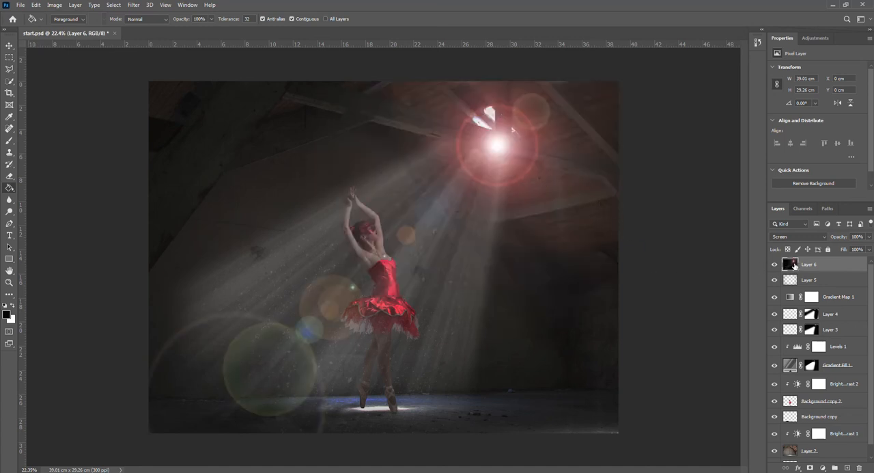
# Scale the lens flare layer to about 112% and shift its bright centre up over the roof opening
pyautogui.click(10, 46)
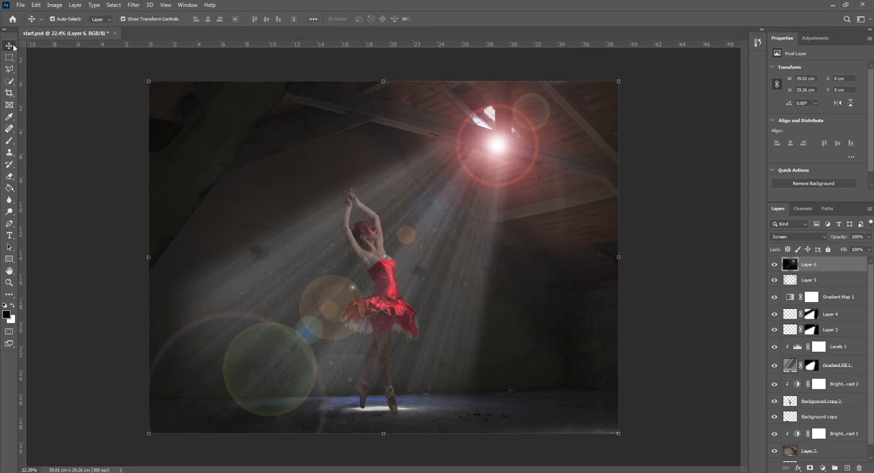
pyautogui.scroll(-1, 172, 87)
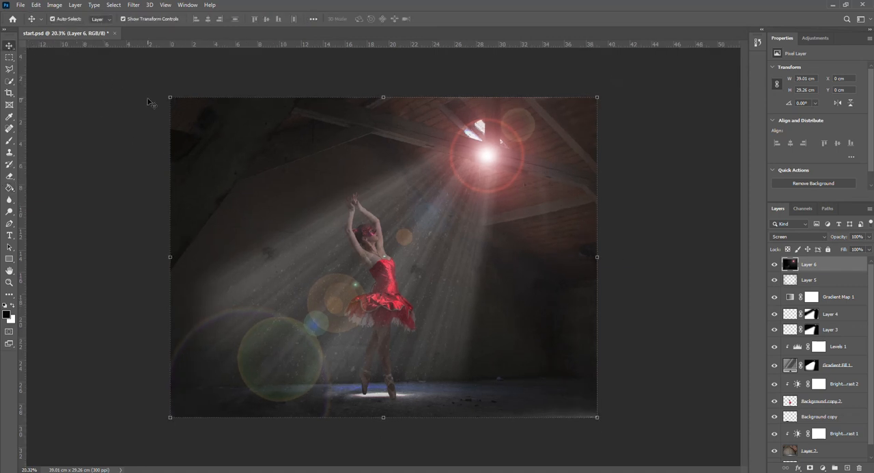
pyautogui.moveTo(172, 99); pyautogui.dragTo(143, 64)
pyautogui.moveTo(597, 72); pyautogui.dragTo(605, 65)
pyautogui.moveTo(136, 65); pyautogui.dragTo(124, 61)
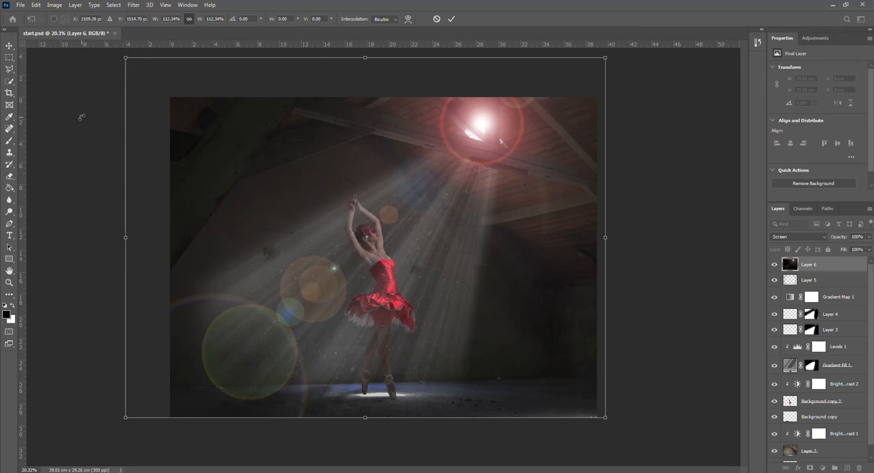
pyautogui.click(451, 19)
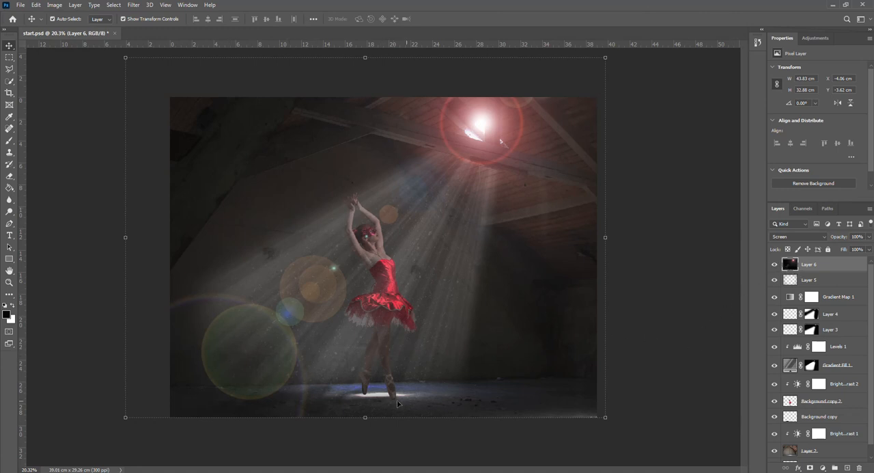
# Set the Brush tool's opacity to 100% and paint black over the stray flare circles on Layer 6, keeping the main glow
pyautogui.click(9, 144)
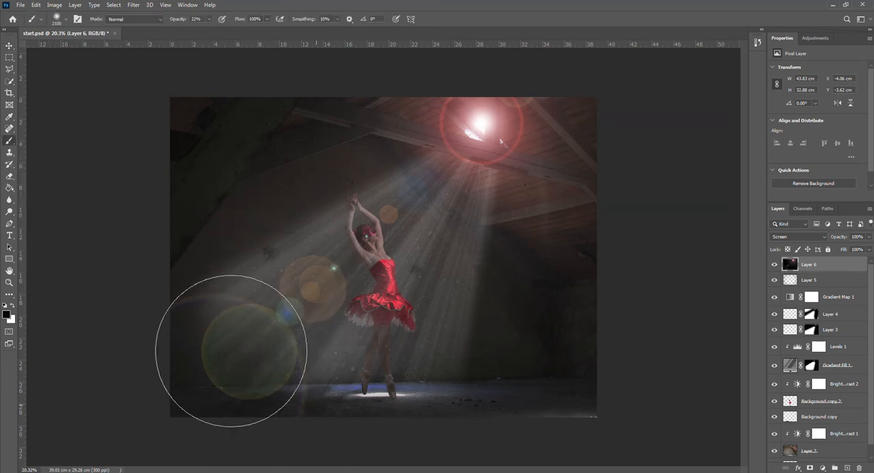
pyautogui.click(209, 19)
pyautogui.moveTo(209, 30); pyautogui.dragTo(243, 31)
pyautogui.moveTo(175, 332)
pyautogui.mouseDown()
pyautogui.moveTo(286, 406)
pyautogui.moveTo(294, 405)
pyautogui.moveTo(199, 312)
pyautogui.moveTo(328, 372)
pyautogui.moveTo(280, 337)
pyautogui.moveTo(297, 313)
pyautogui.moveTo(471, 382)
pyautogui.moveTo(331, 289)
pyautogui.moveTo(443, 318)
pyautogui.moveTo(374, 279)
pyautogui.moveTo(463, 316)
pyautogui.mouseUp()
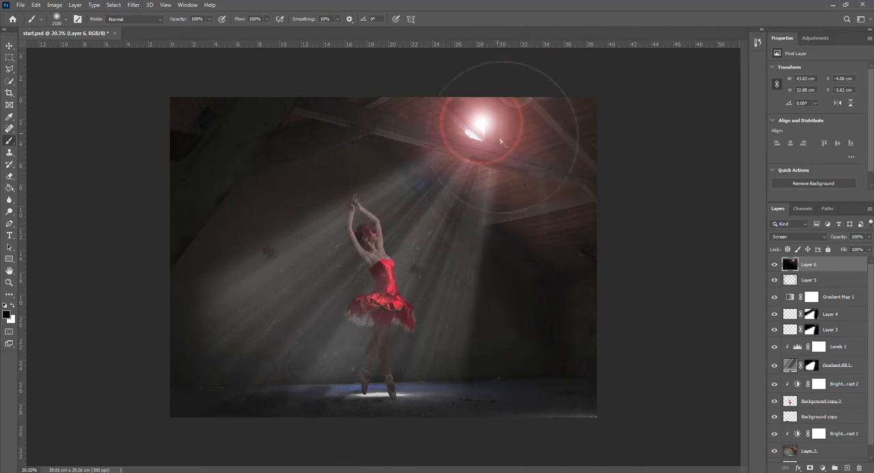
# Reduce the opacity of the lens flare layer, Layer 6, to 84%
pyautogui.click(870, 237)
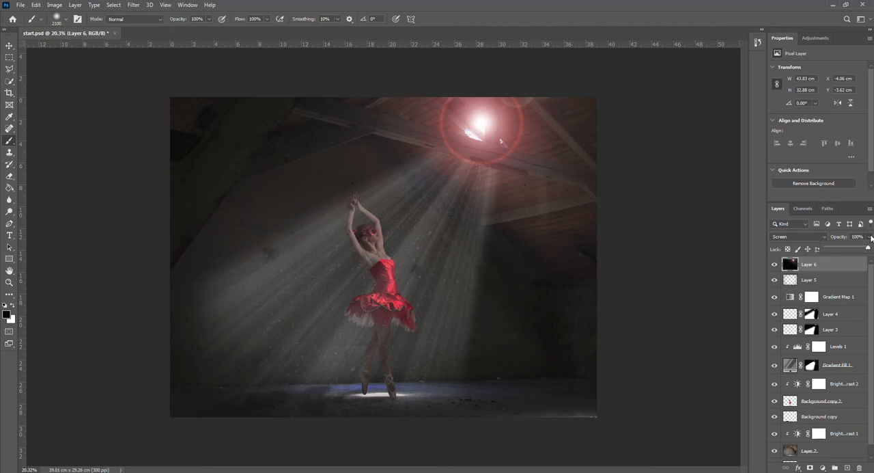
pyautogui.moveTo(869, 248); pyautogui.dragTo(865, 249)
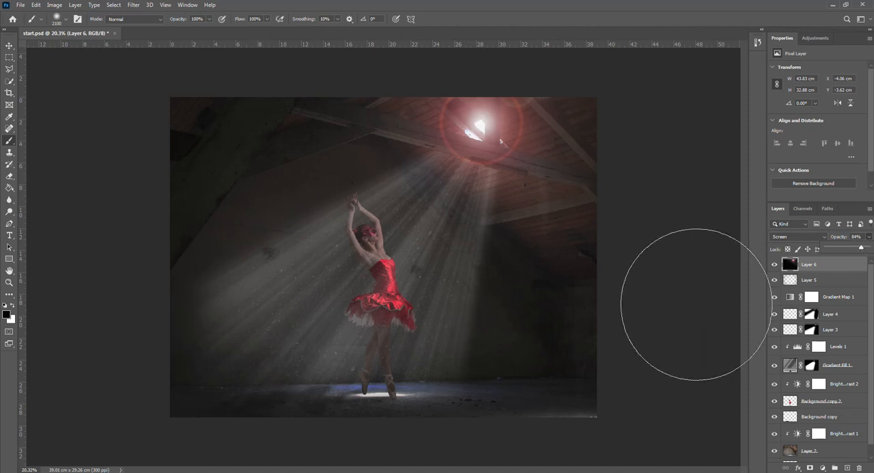
# Darken the light rays by setting the midtone input of the Levels 1 adjustment to 0.74
pyautogui.scroll(2, 699, 312)
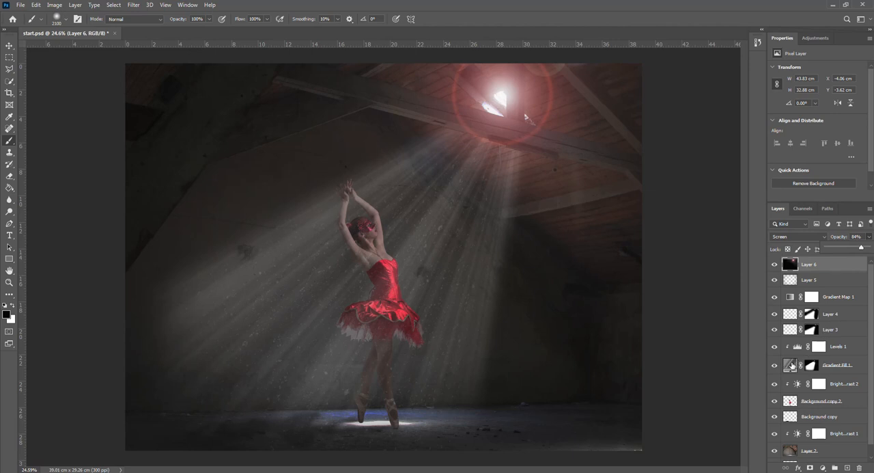
pyautogui.click(798, 347)
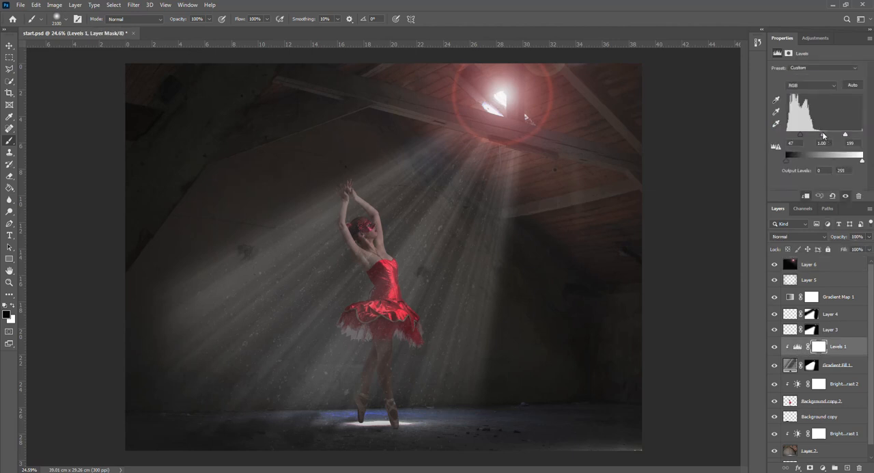
pyautogui.moveTo(824, 135); pyautogui.dragTo(827, 135)
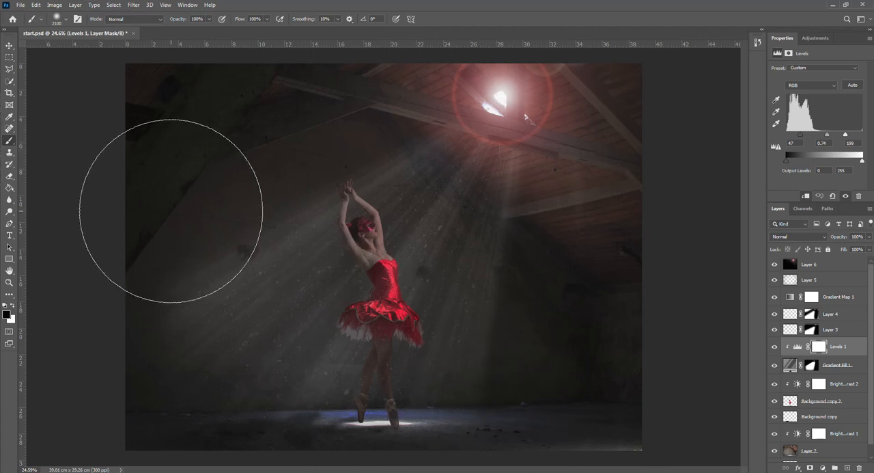
# Shrink the brush to 200 px for painting on the Levels 1 layer mask
pyautogui.press('[')
pyautogui.press('[')
pyautogui.press('[')
pyautogui.press('[')
pyautogui.press('[')
pyautogui.press('[')
pyautogui.press('[')
pyautogui.press('[')
pyautogui.press('[')
pyautogui.press('[')
pyautogui.press('[')
pyautogui.press('[')
pyautogui.press('[')
pyautogui.press('[')
pyautogui.press('[')
pyautogui.press('[')
pyautogui.press('[')
pyautogui.press('[')
pyautogui.press('[')
pyautogui.press('[')
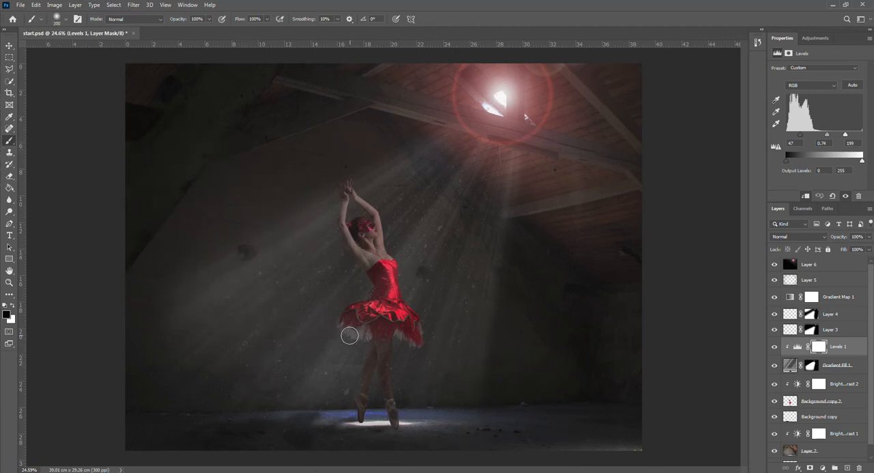